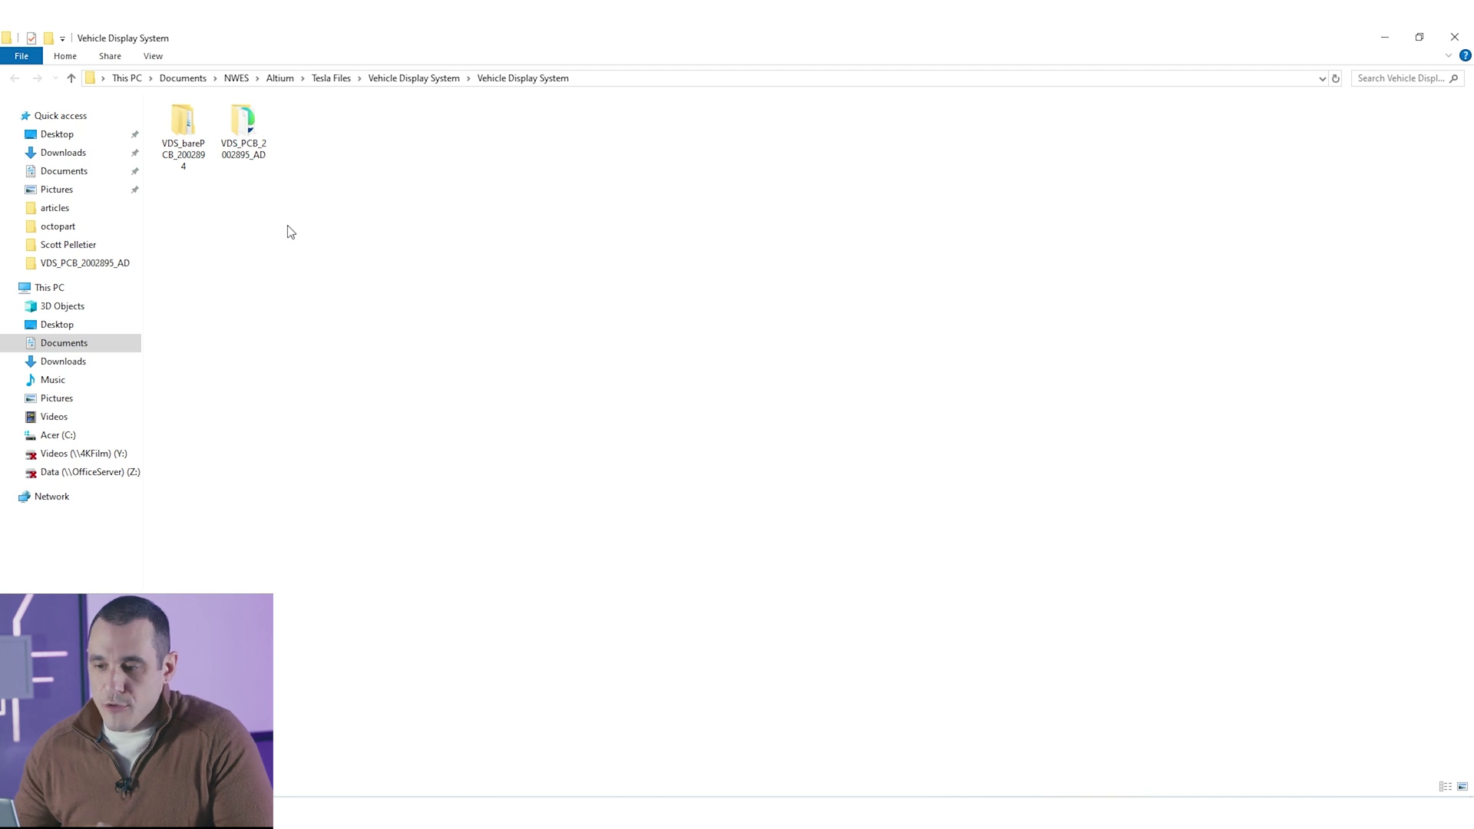
- Select the VDS_barePCB_2002894 folder in File Explorer
{"action": "left_click", "coordinate": [185, 161]}
{"action": "double_click", "coordinate": [185, 161]}
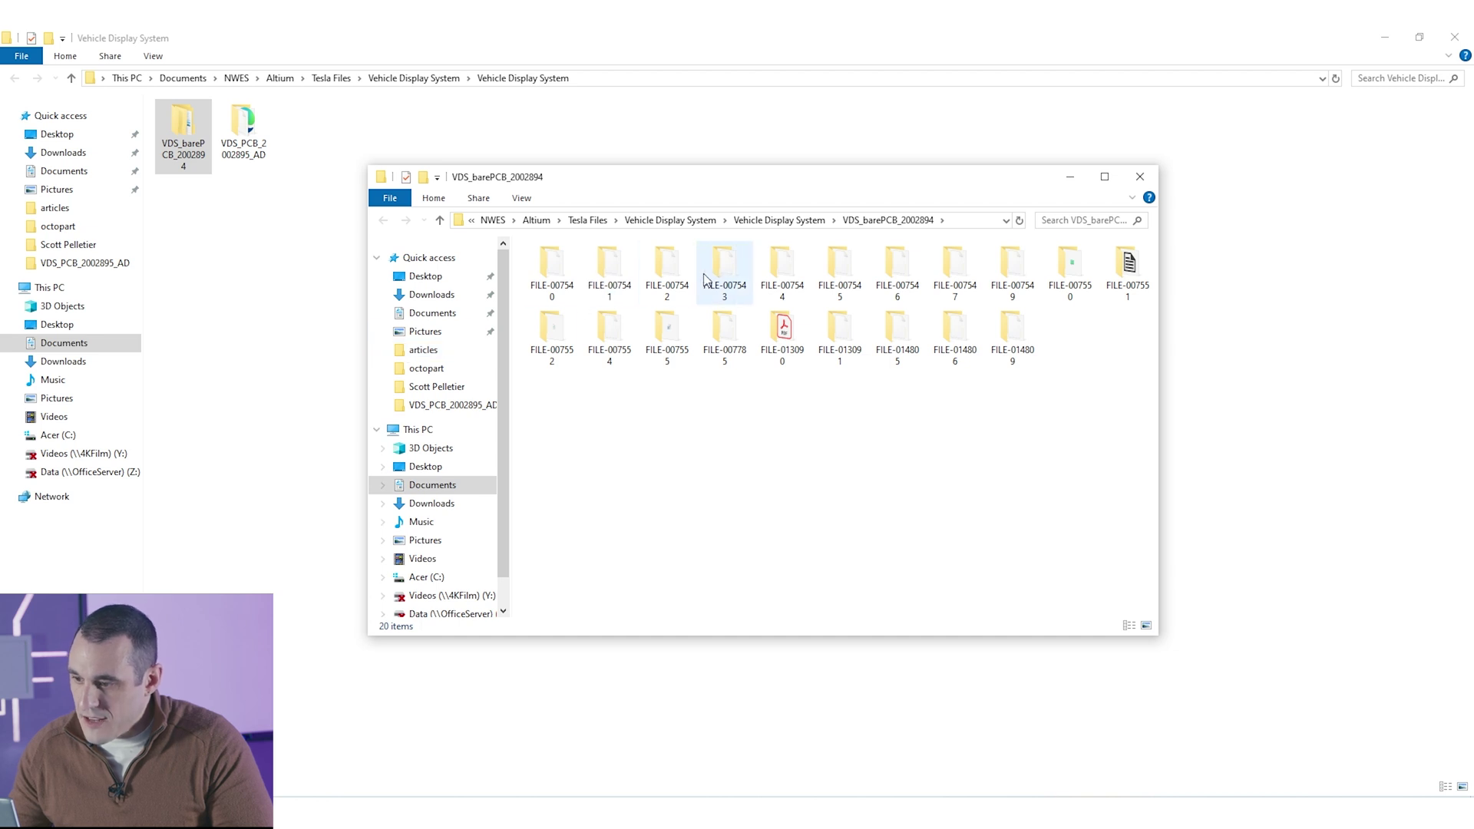
{"action": "double_click", "coordinate": [740, 277]}
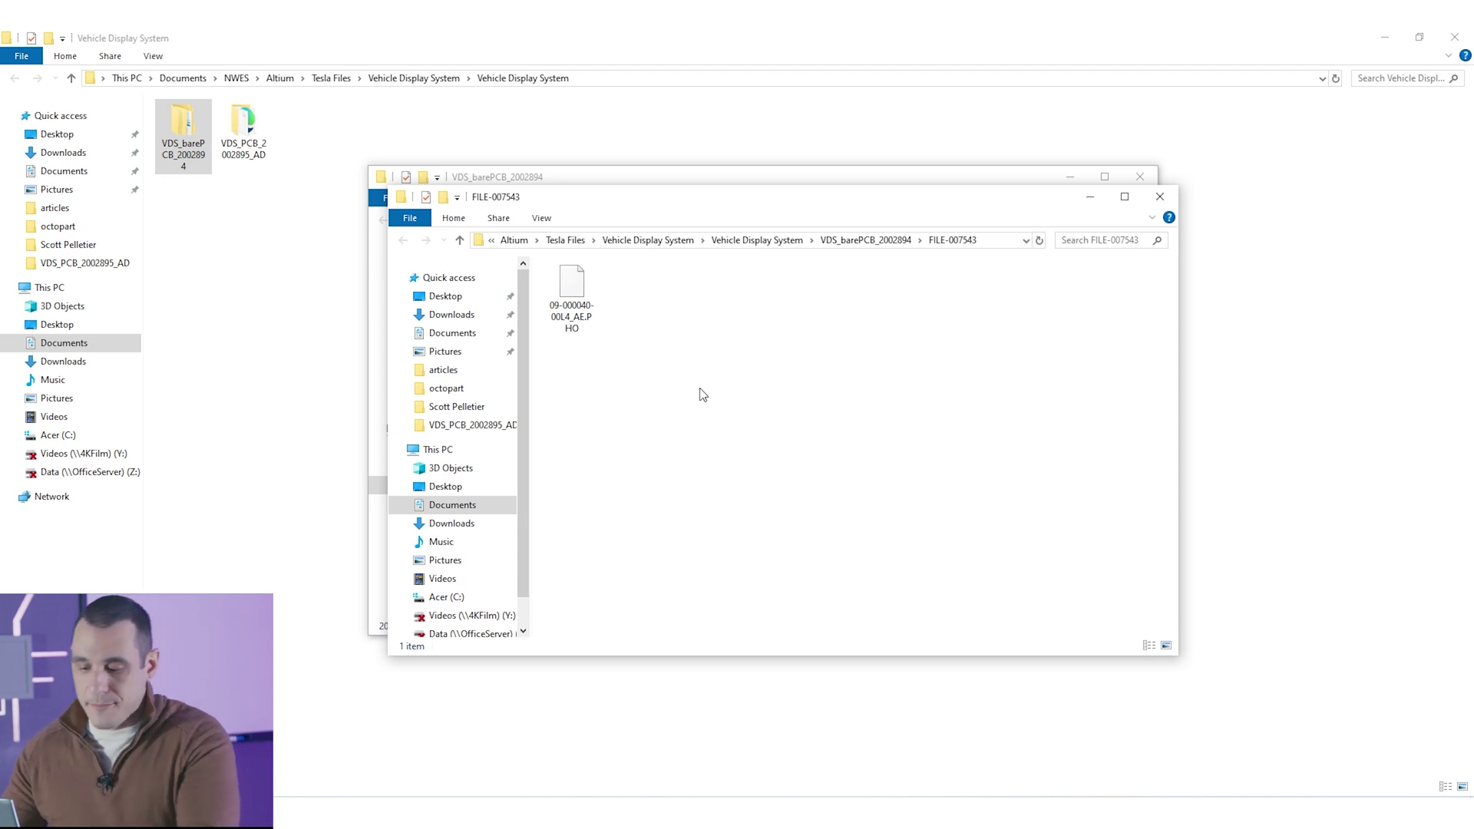
{"action": "key", "text": "Return"}
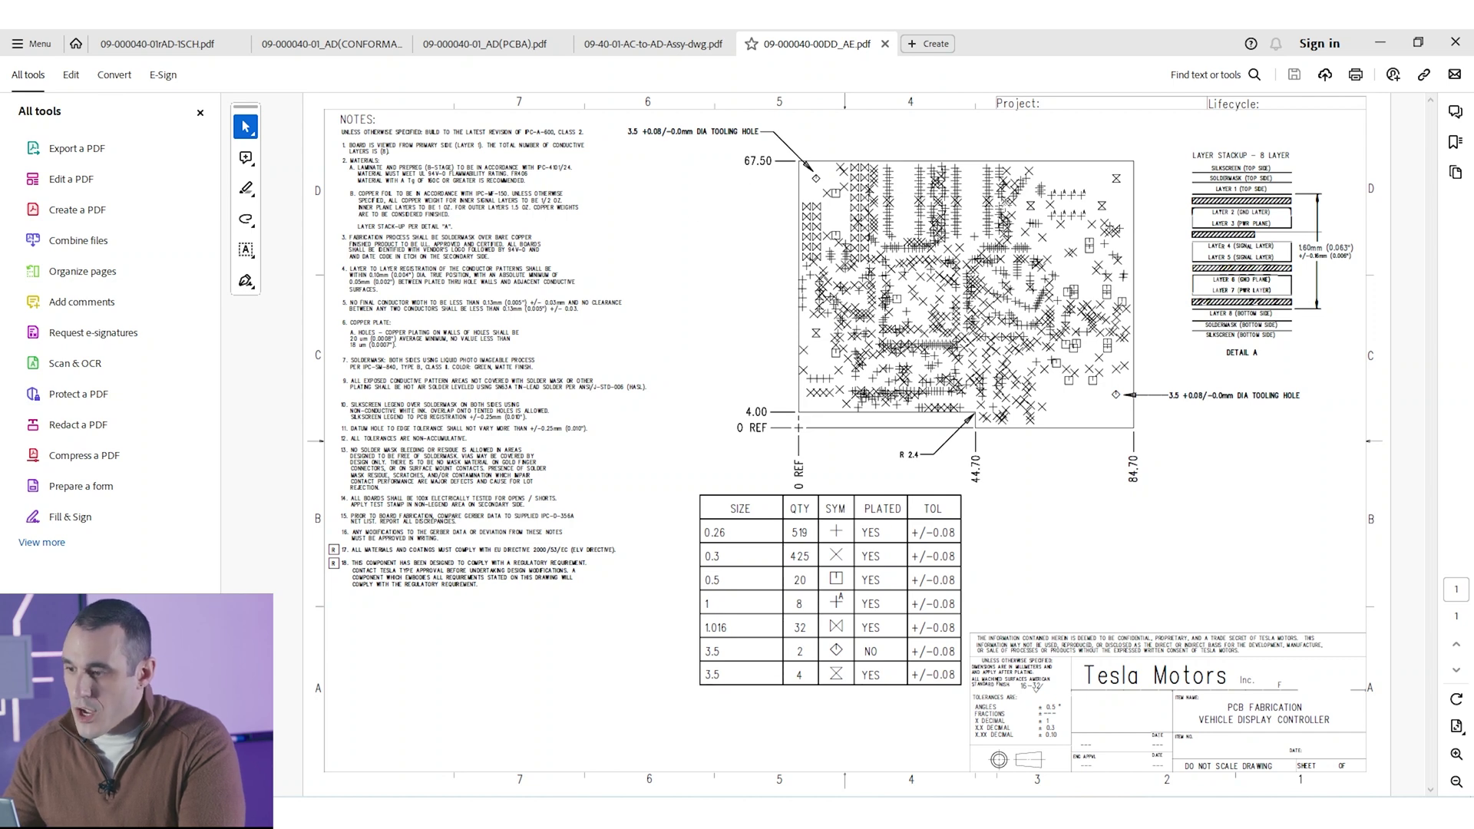
- Zoom in and out on the fabrication drawing's drill table and stackup
{"action": "scroll", "coordinate": [1080, 188], "scroll_direction": "up", "scroll_amount": 1, "text": "ctrl"}
{"action": "scroll", "coordinate": [1080, 188], "scroll_direction": "up", "scroll_amount": 2, "text": "ctrl"}
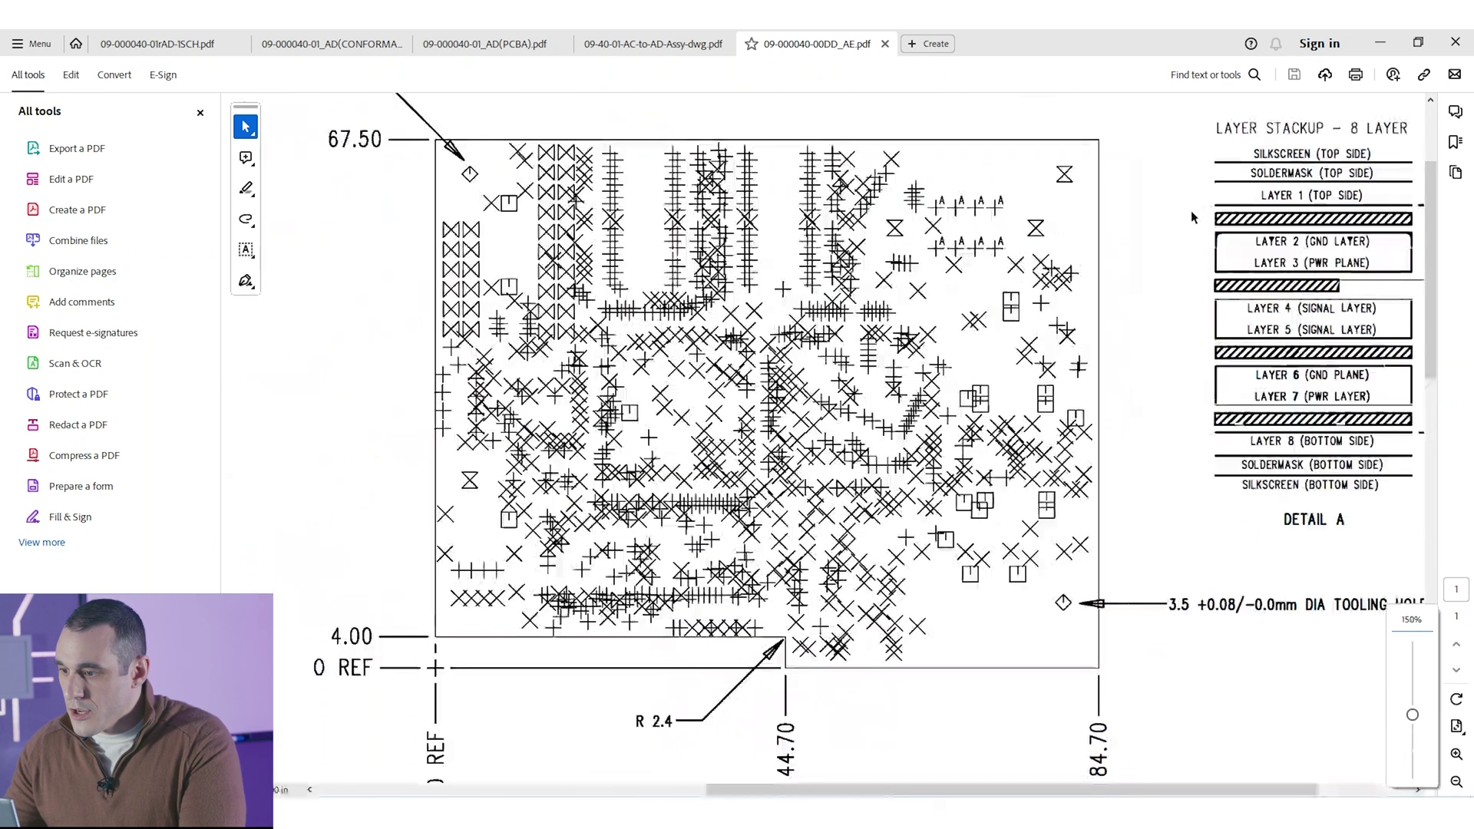
{"action": "scroll", "coordinate": [850, 637], "scroll_direction": "down", "scroll_amount": 3, "text": "ctrl"}
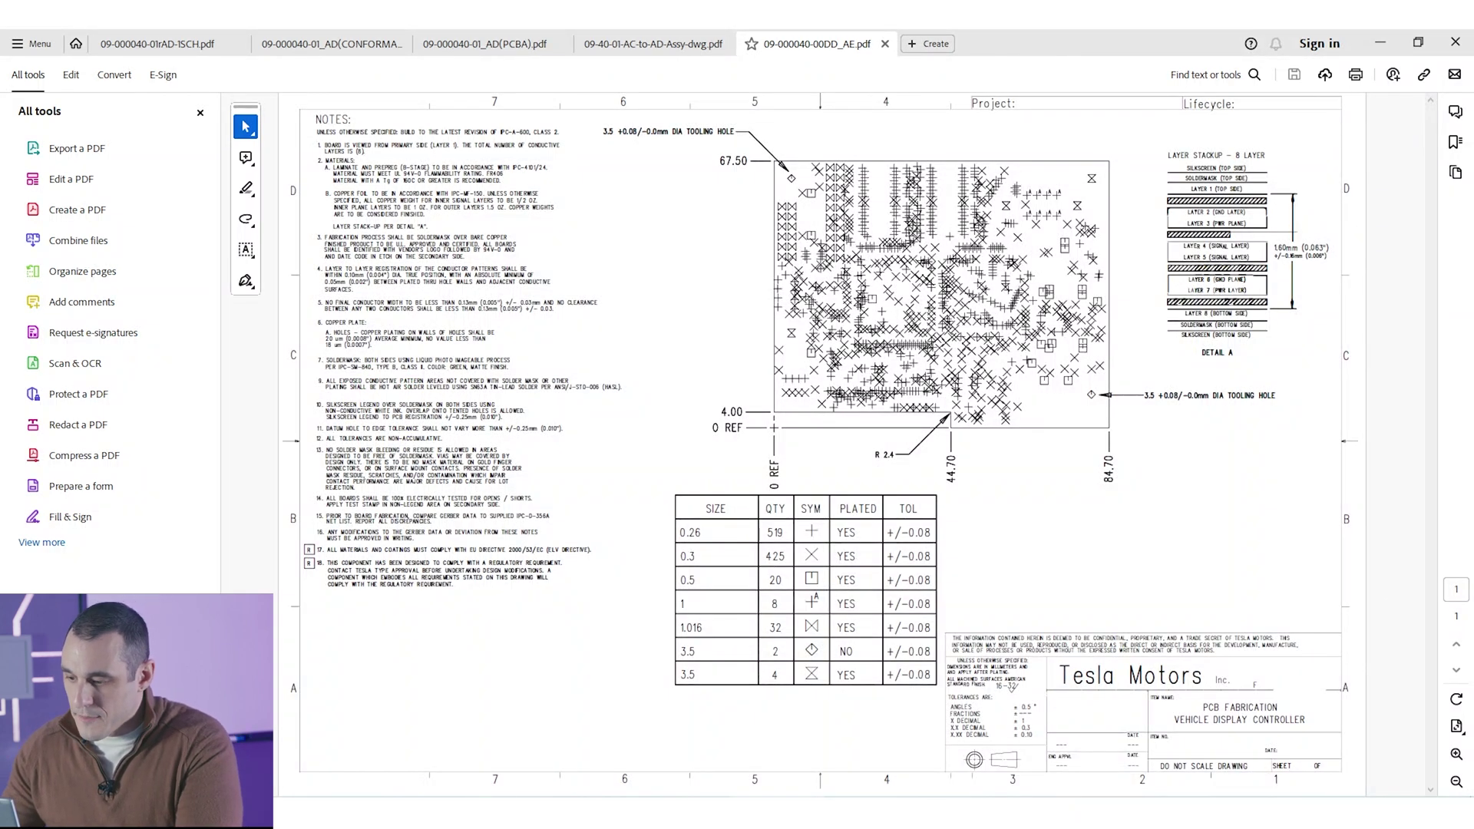
- Return to File Explorer, go up to the Vehicle Display System folder, and maximize it
{"action": "key", "text": "alt+Tab"}
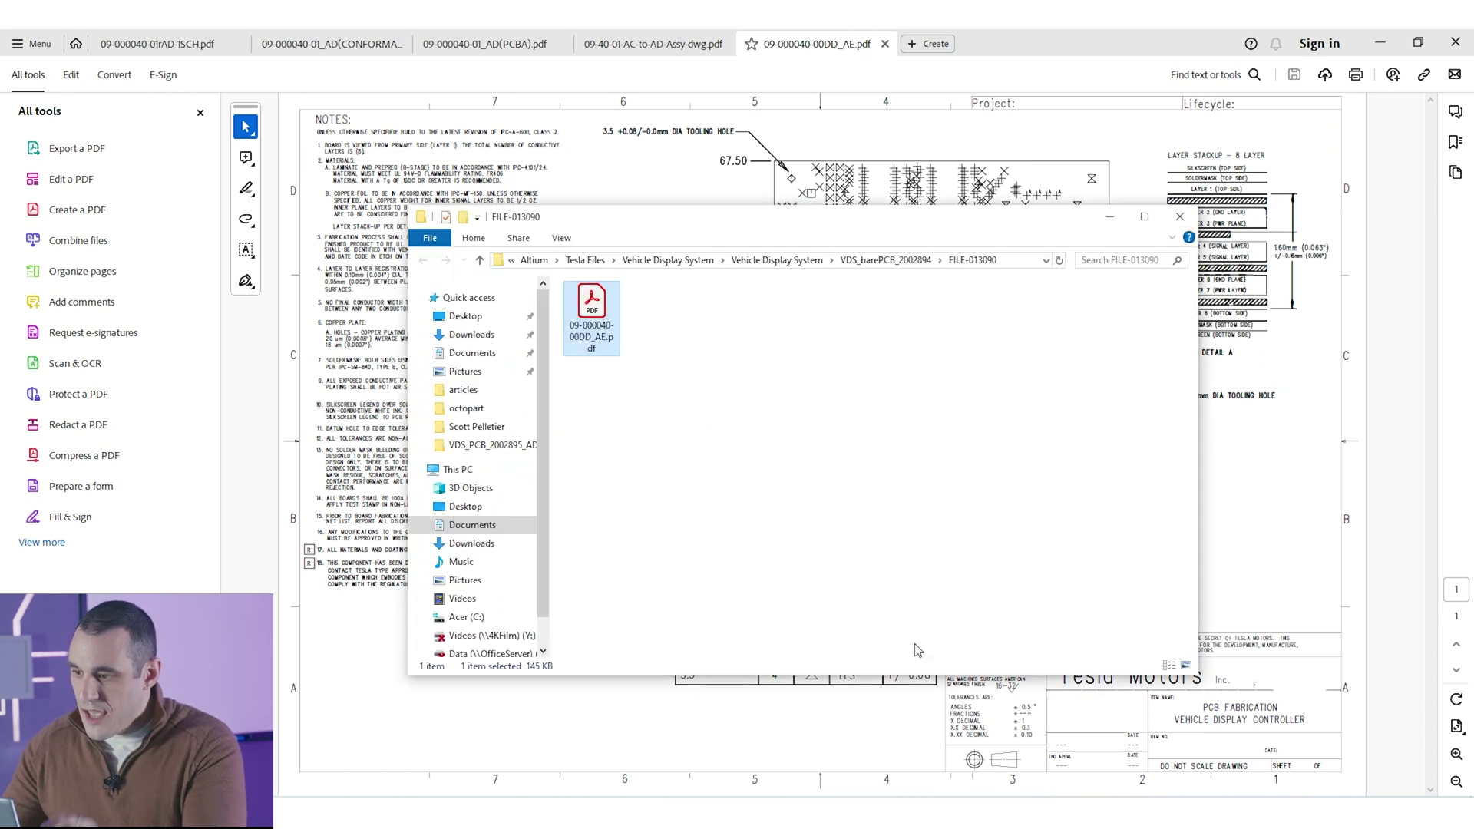
{"action": "left_click", "coordinate": [925, 526]}
{"action": "key", "text": "alt+Up"}
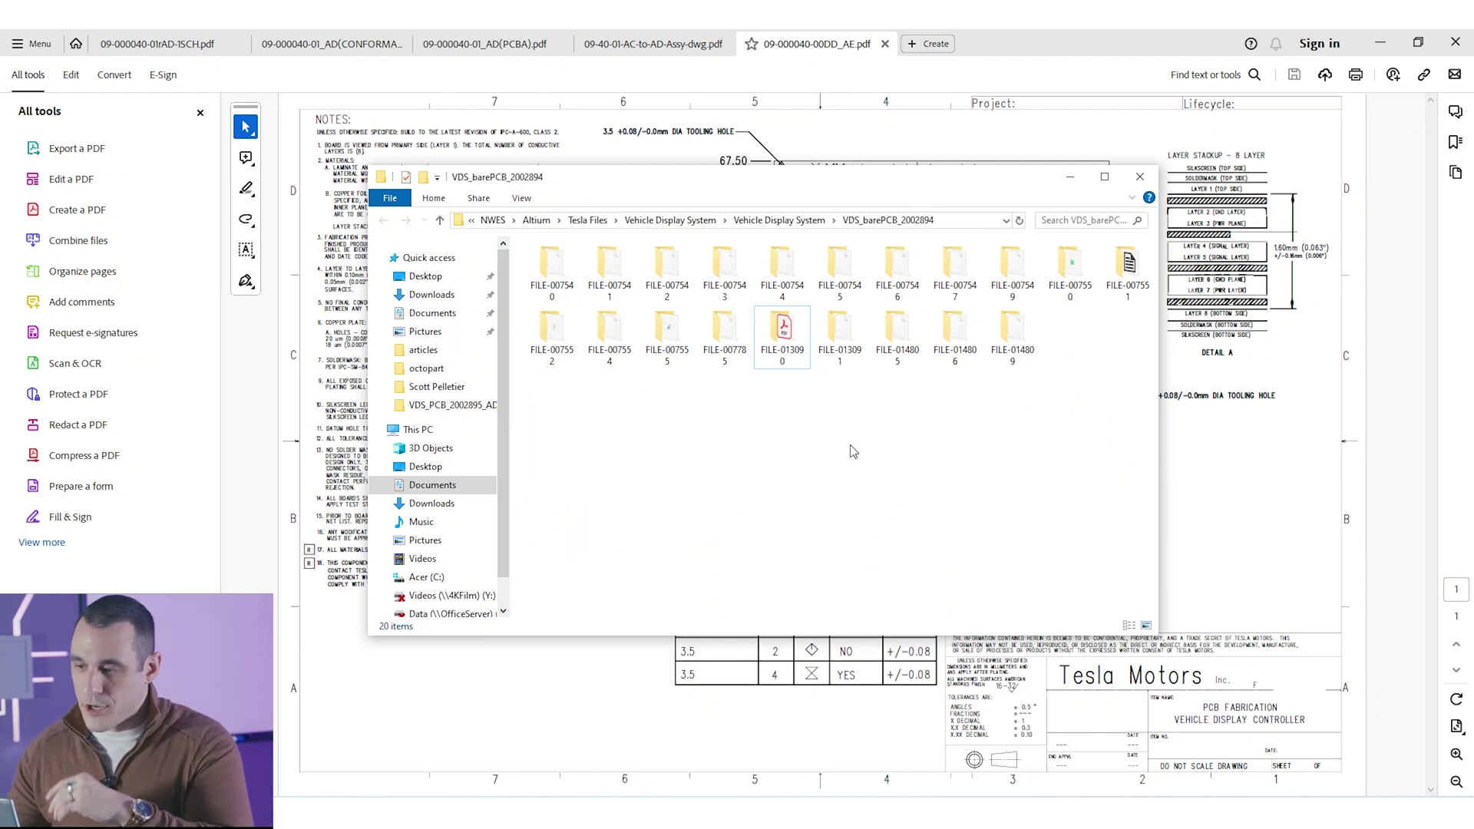
{"action": "key", "text": "super+Up"}
{"action": "key", "text": "alt+Up"}
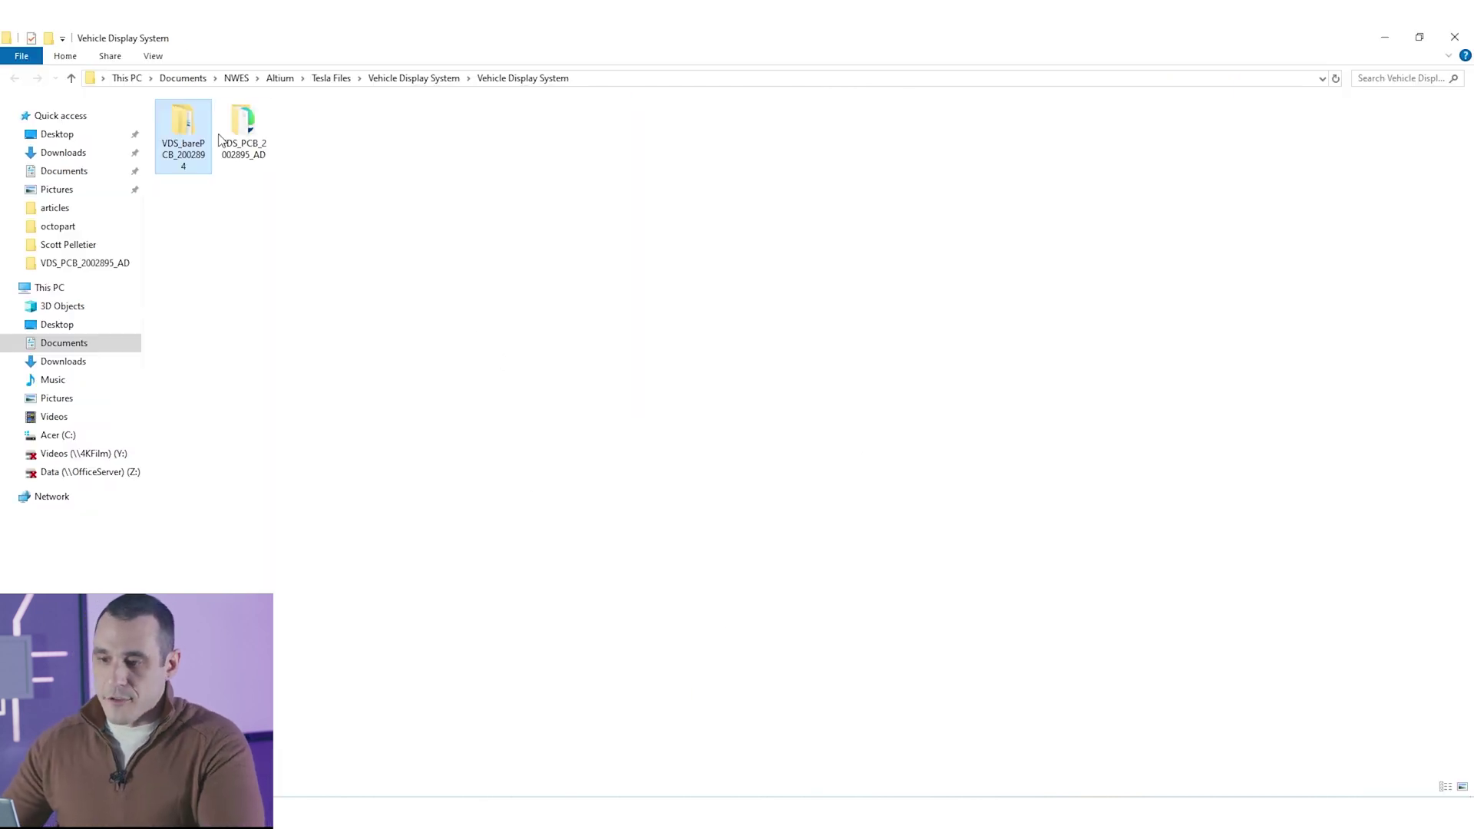
- Open the VDS_PCB_2002895_AD folder and look over its PrjPcb and PcbDoc files
{"action": "double_click", "coordinate": [258, 141]}
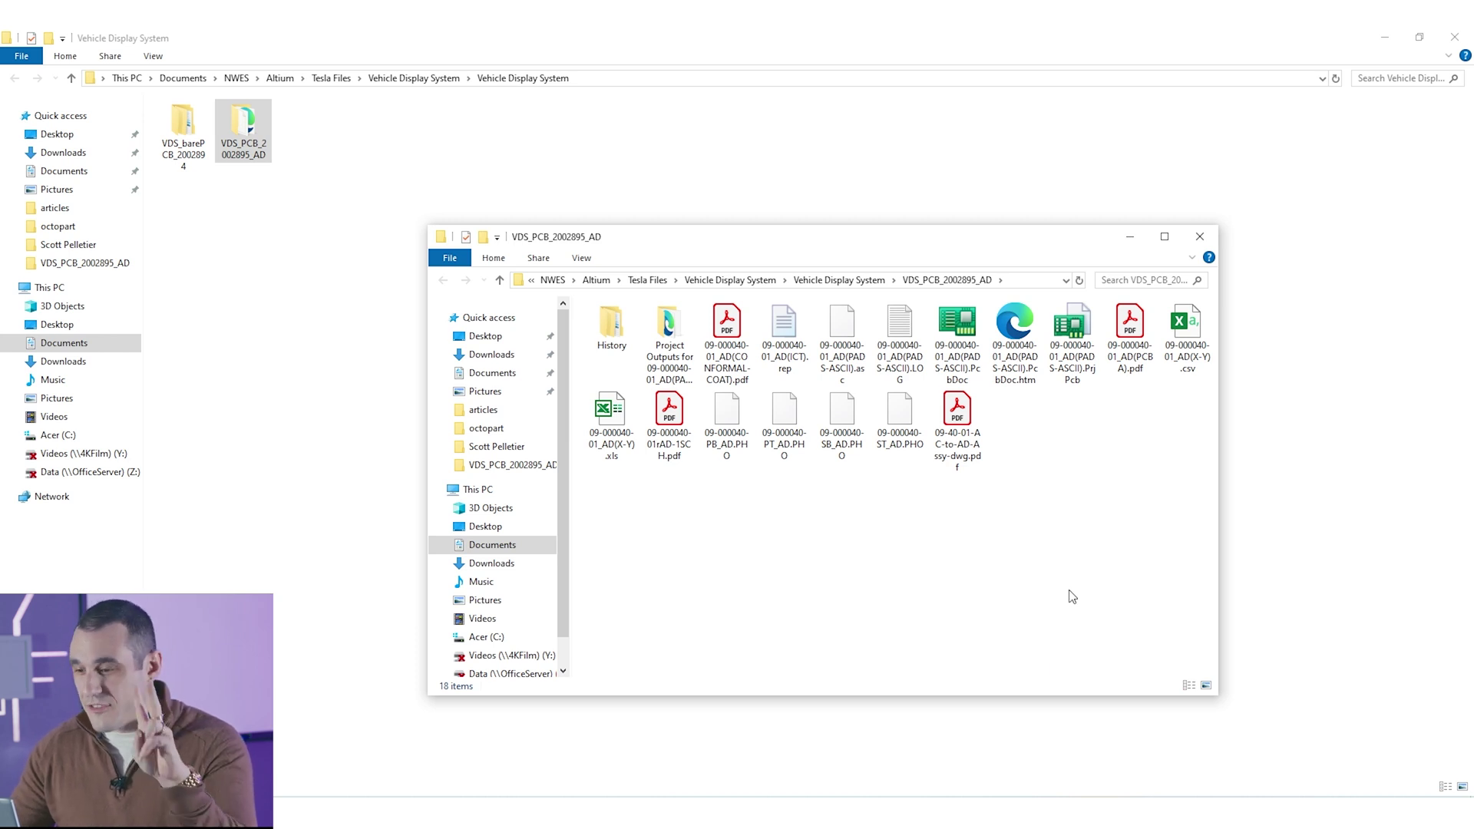
{"action": "left_click", "coordinate": [1084, 364]}
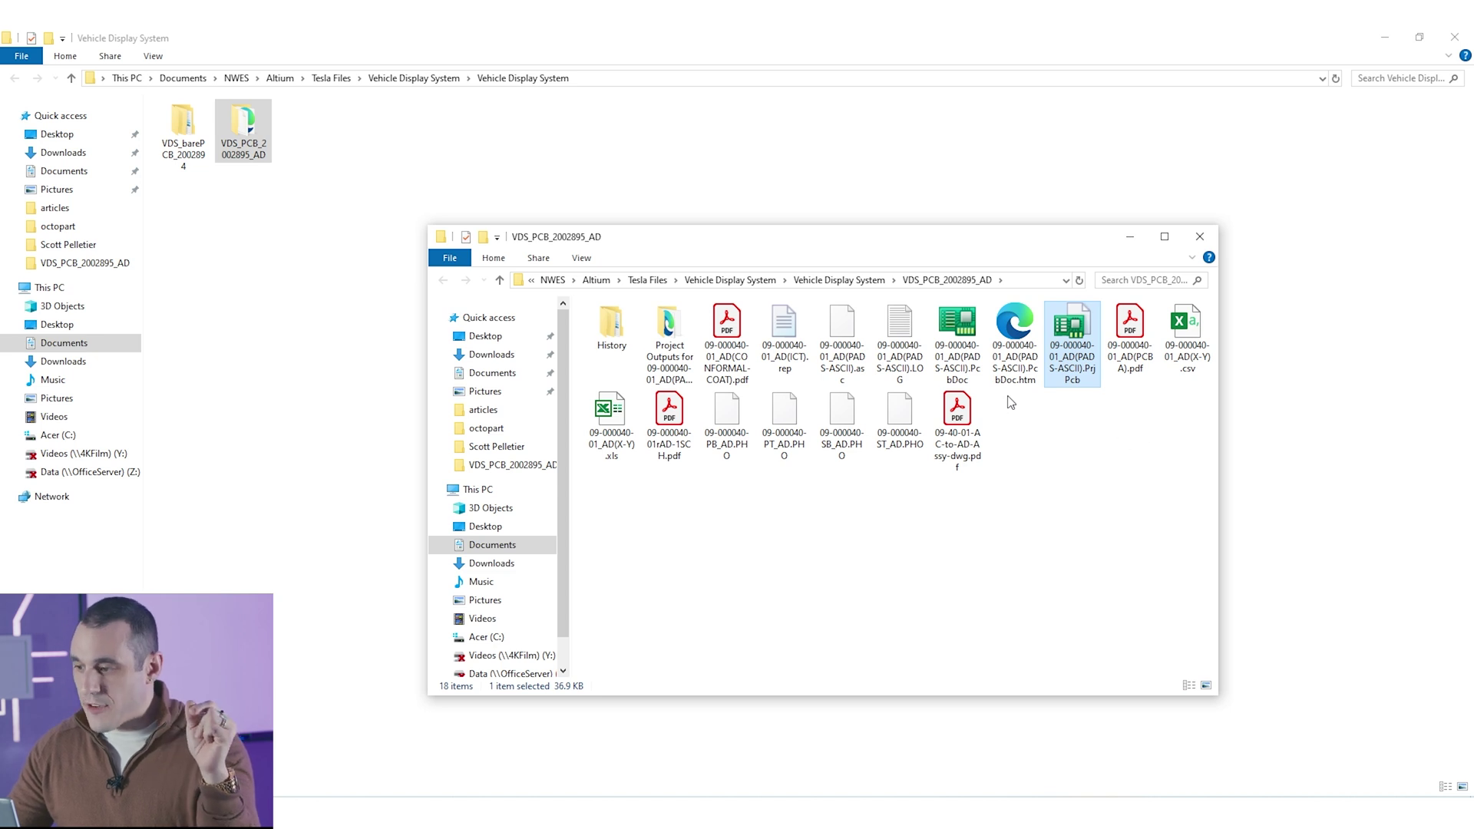
{"action": "left_click", "coordinate": [971, 376]}
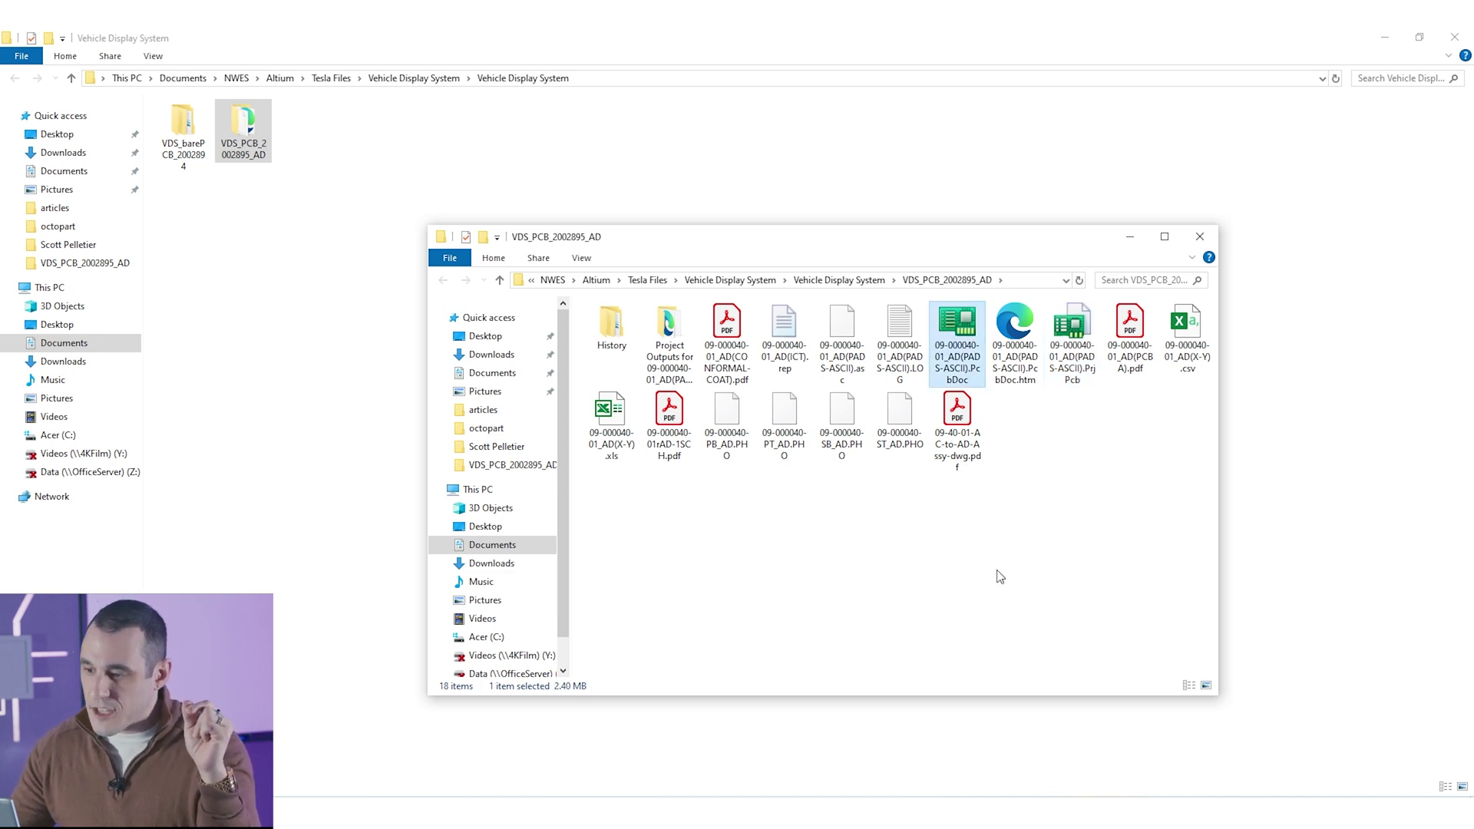
{"action": "left_click", "coordinate": [945, 643]}
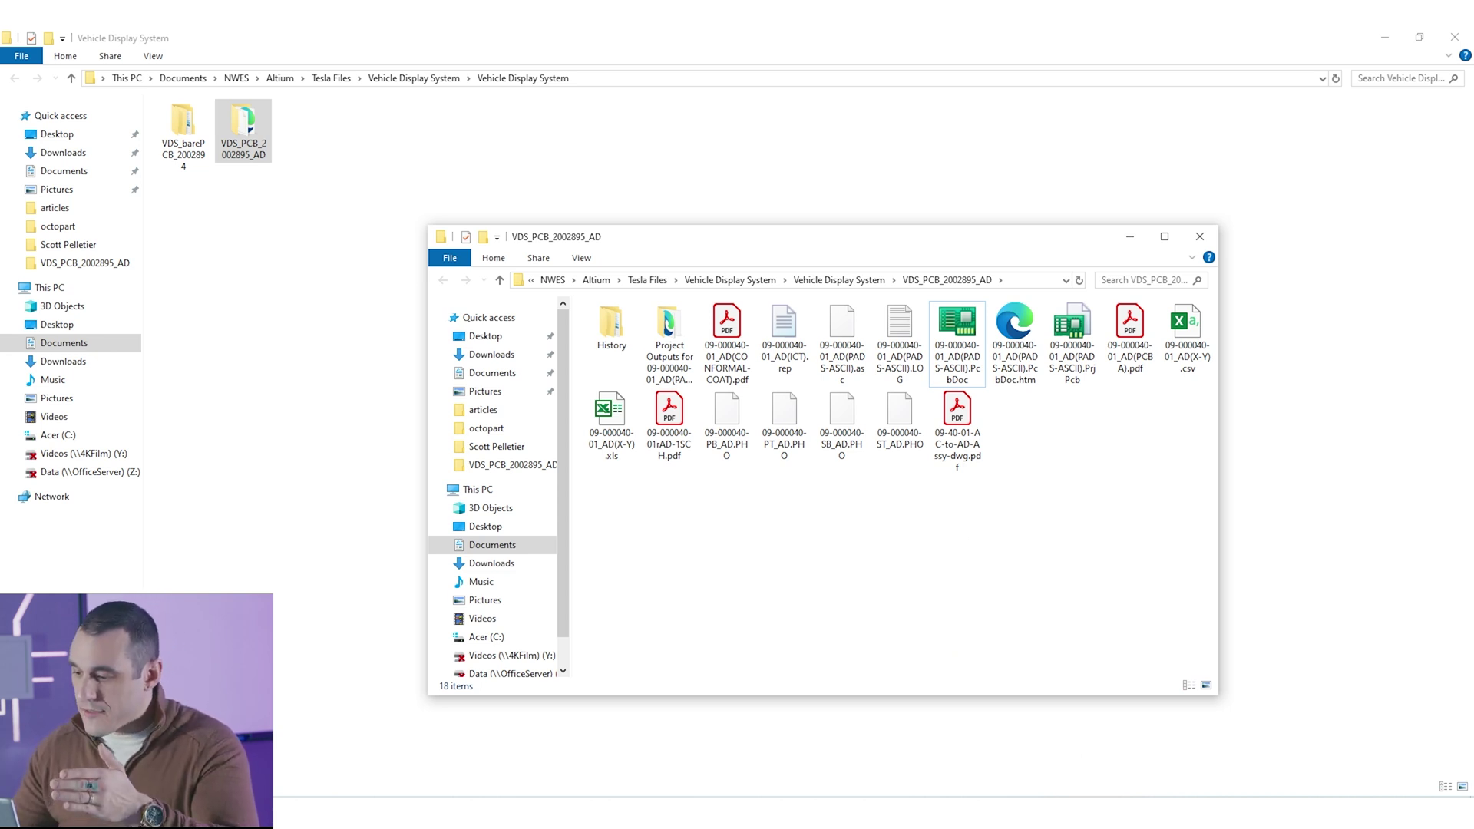
{"action": "key", "text": "alt+Tab"}
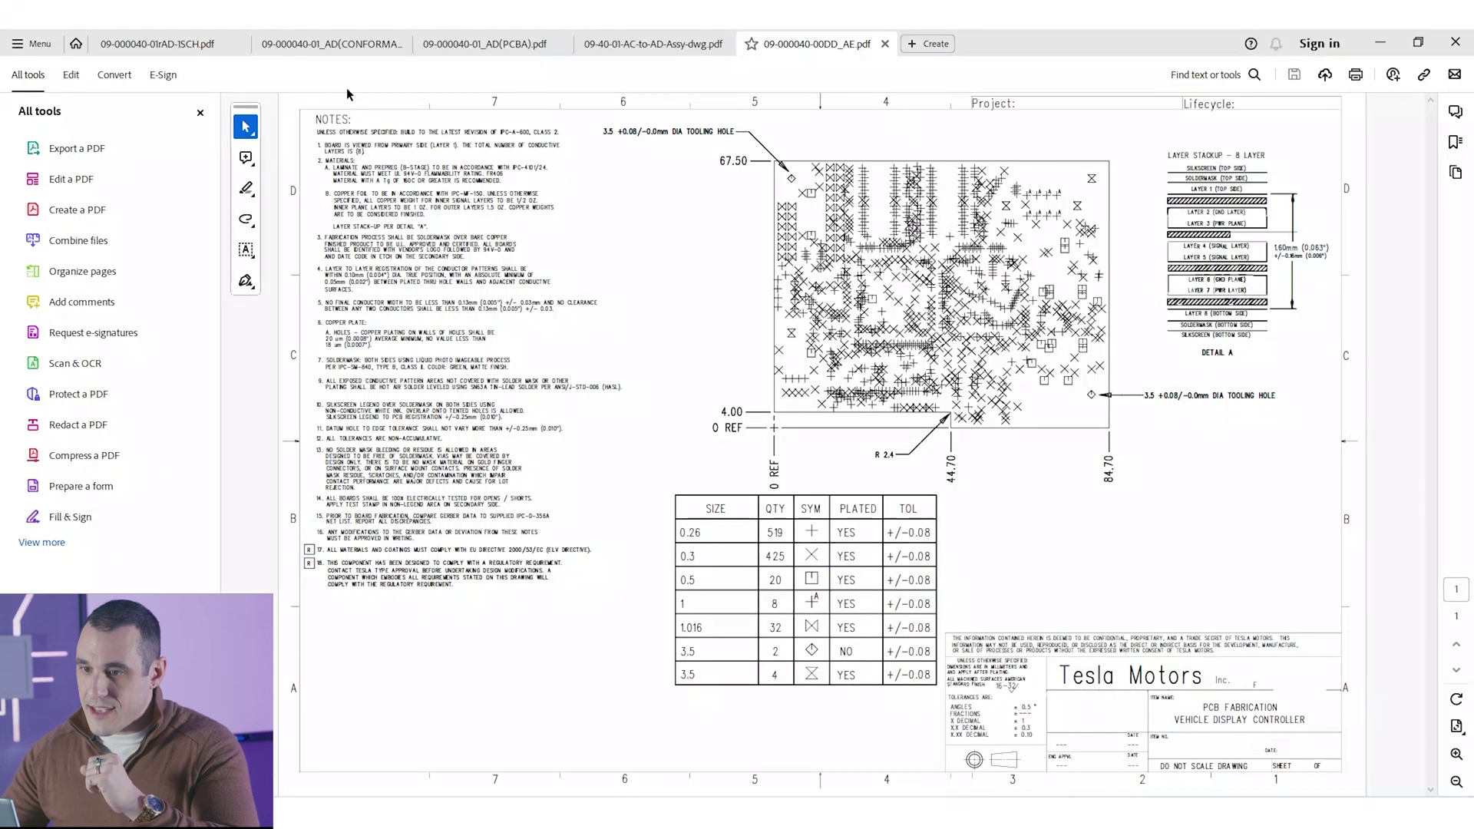
{"action": "left_click", "coordinate": [218, 41]}
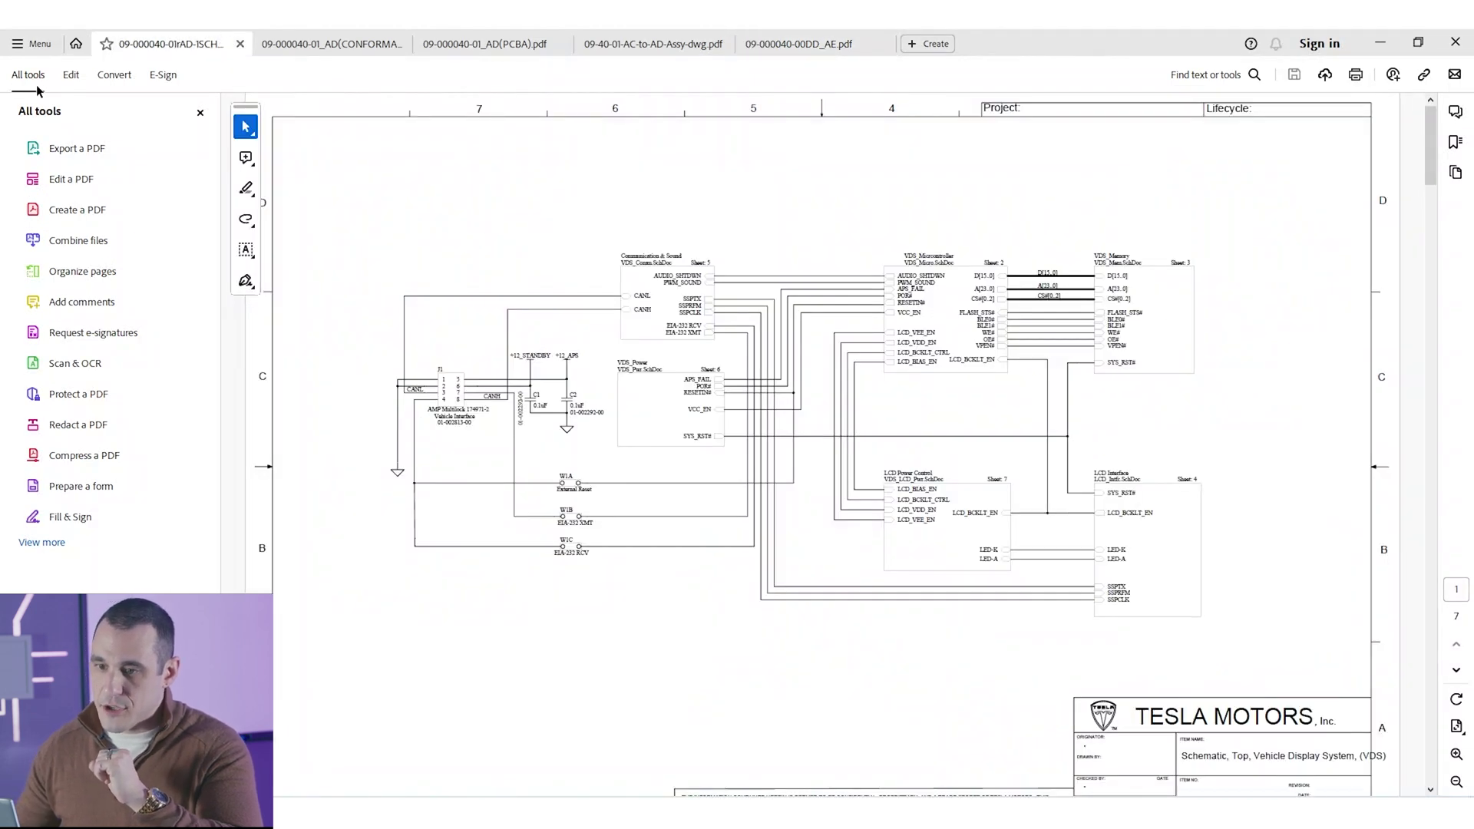
{"action": "left_click", "coordinate": [199, 115]}
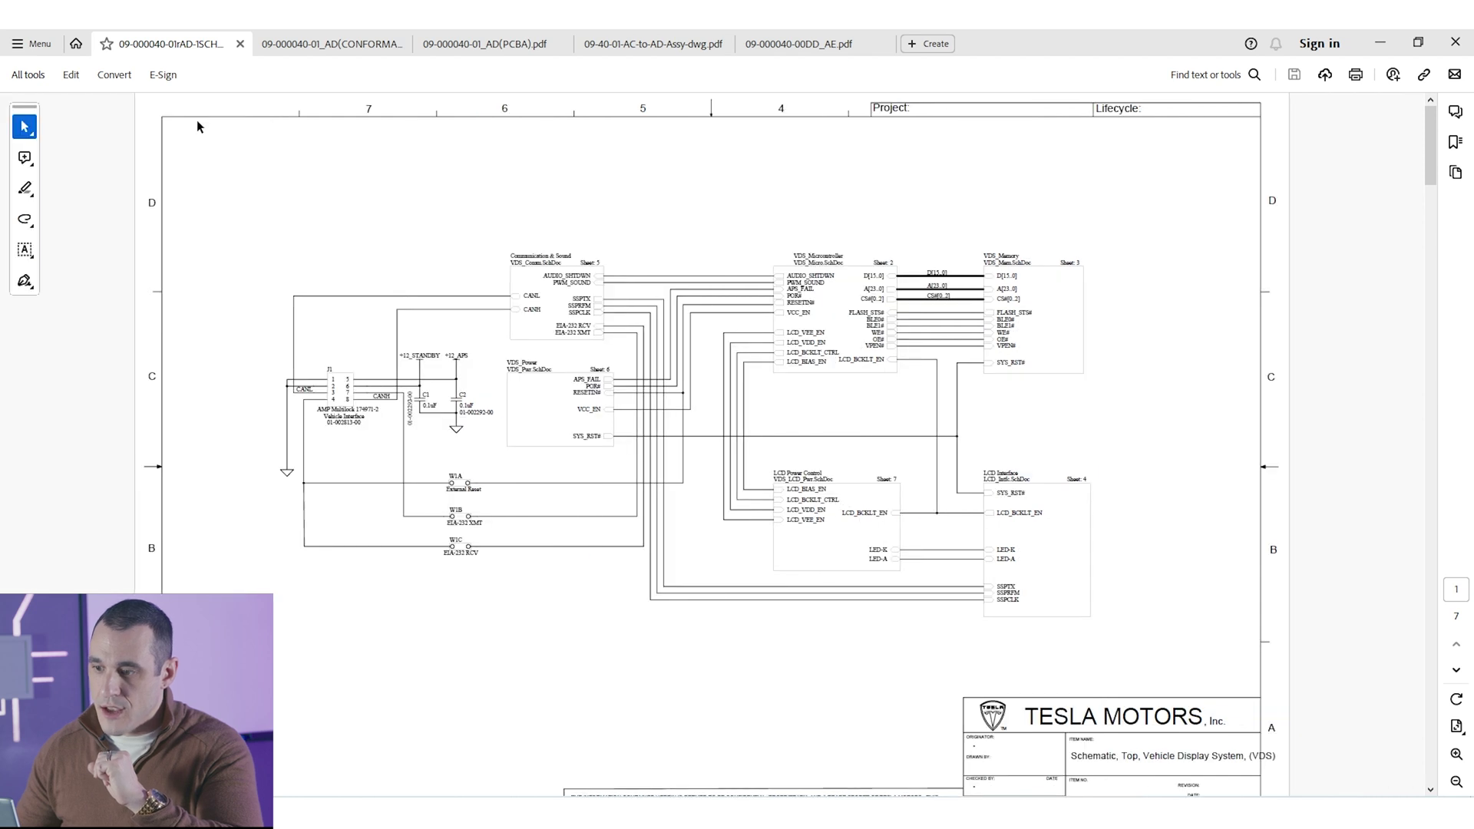
{"action": "scroll", "coordinate": [728, 206], "scroll_direction": "up", "scroll_amount": 1, "text": "ctrl"}
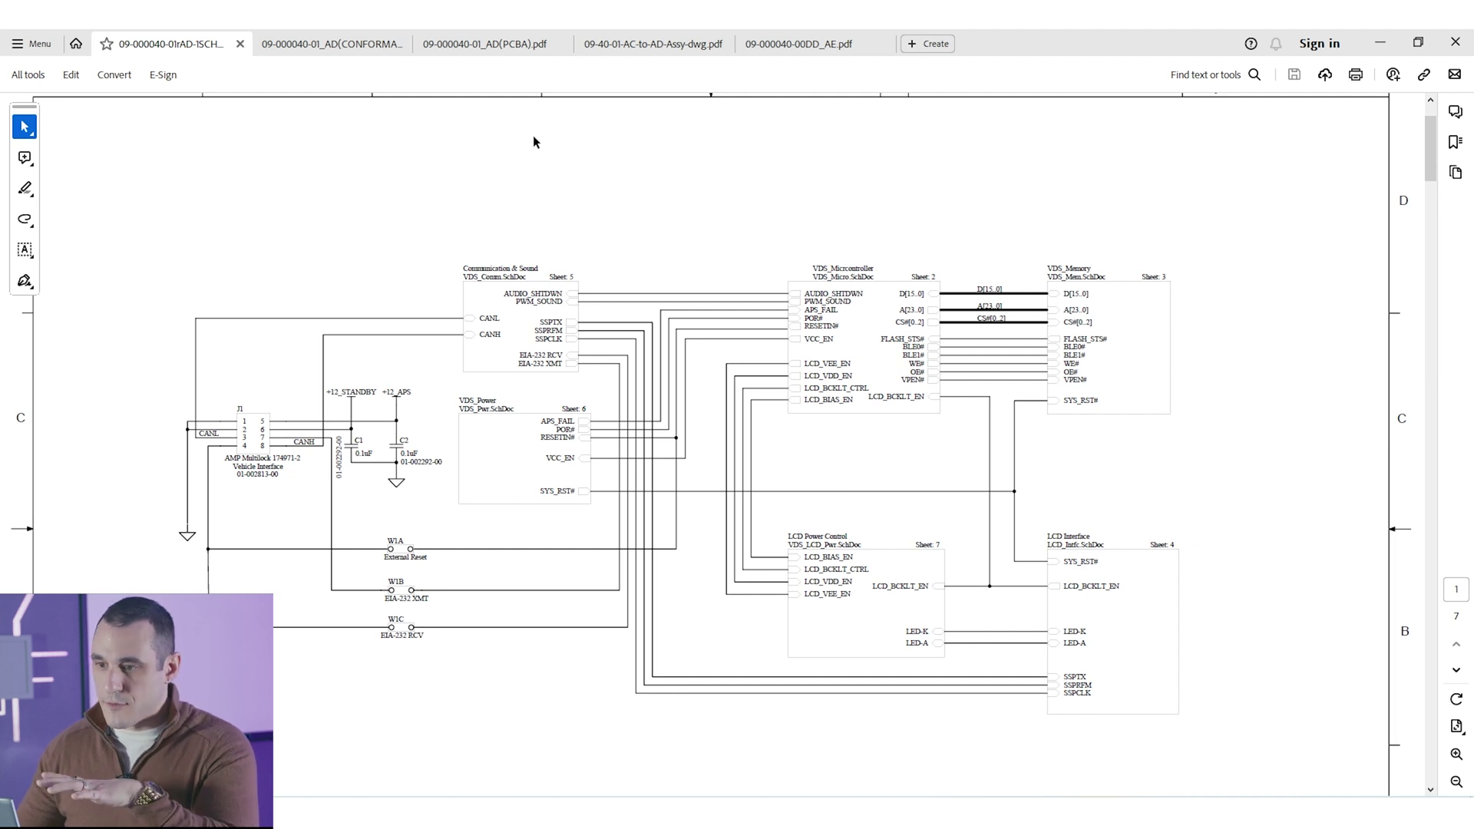
- Review the conformal coat, PCBA mask and assembly drawings, then return to the schematic
{"action": "left_click", "coordinate": [342, 43]}
{"action": "left_click", "coordinate": [484, 43]}
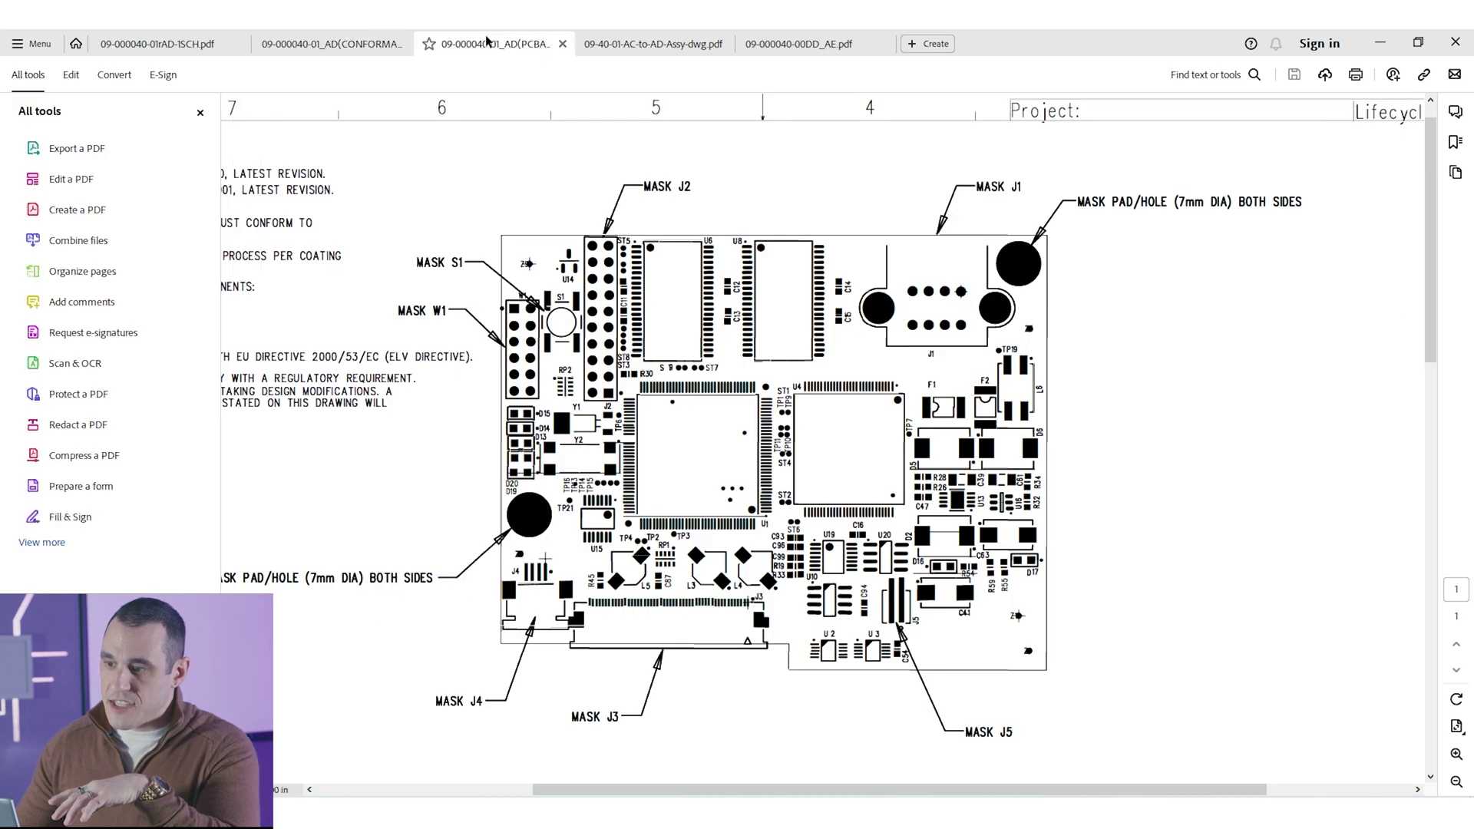
{"action": "left_click", "coordinate": [634, 43]}
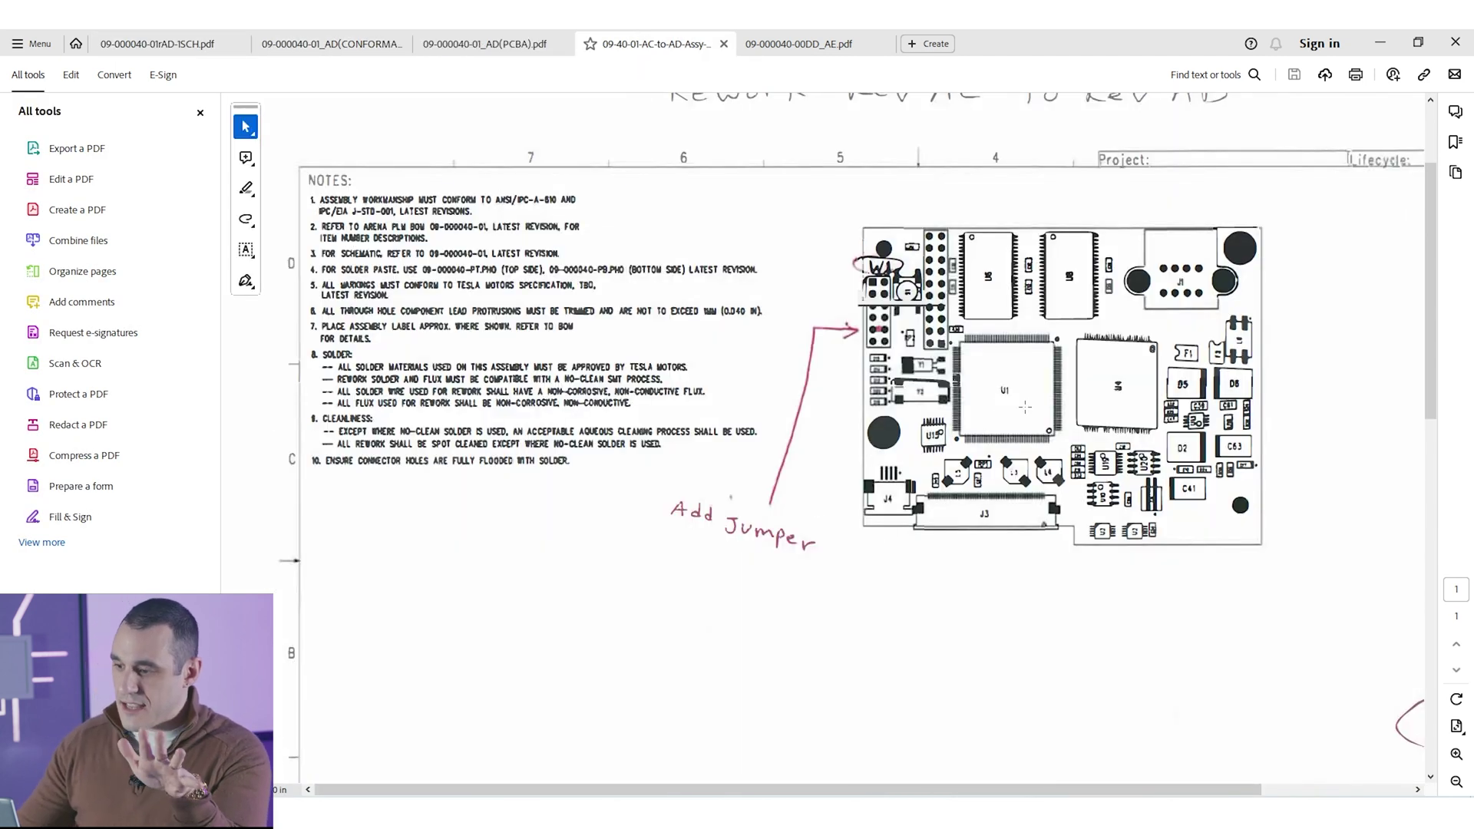
{"action": "left_click", "coordinate": [119, 42]}
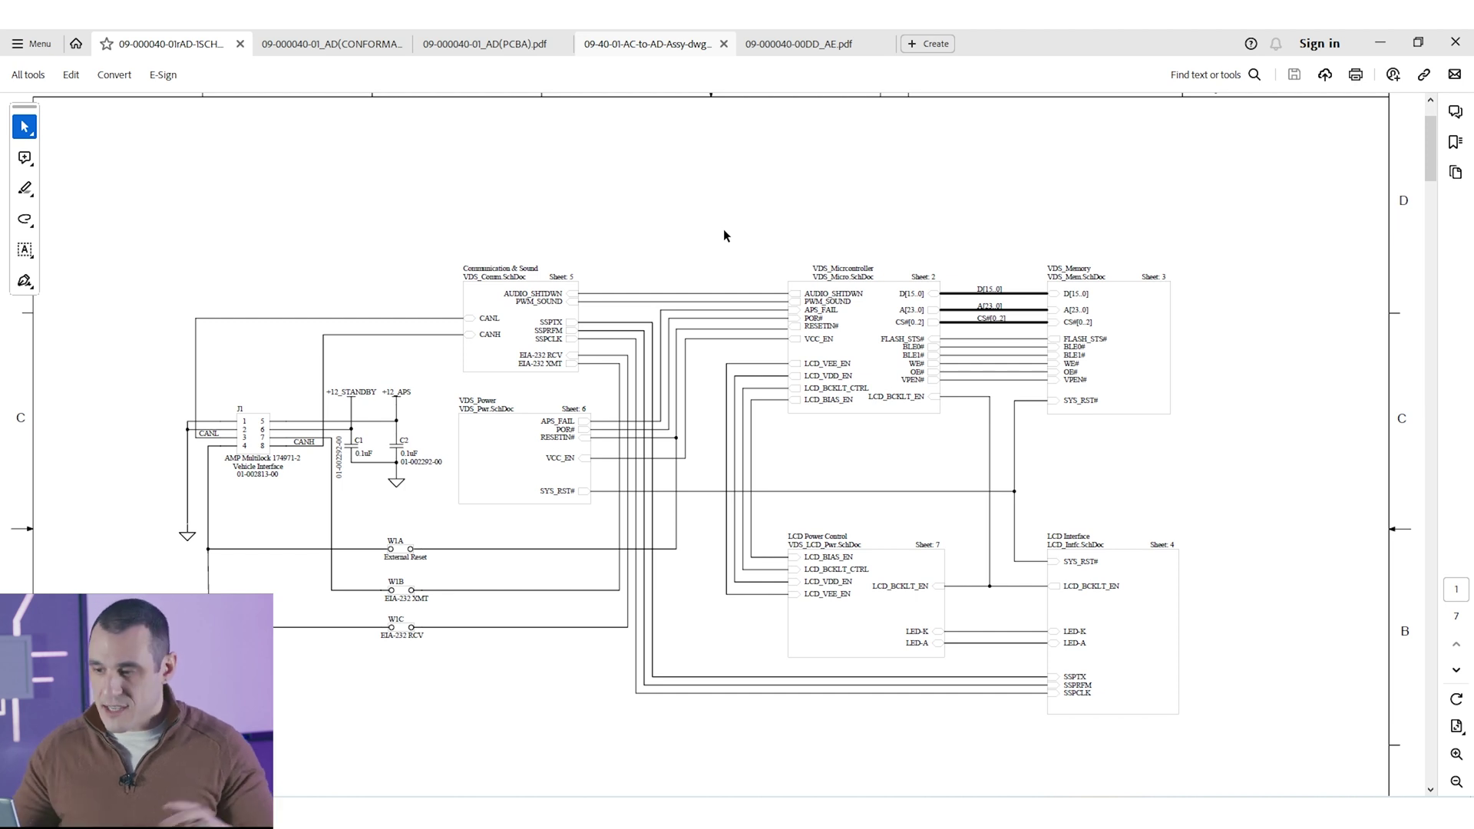
- Go to the page 2 Micro & JTAG sheet and select U1C's LH75401 part number
{"action": "scroll", "coordinate": [723, 229], "scroll_direction": "down", "scroll_amount": 3}
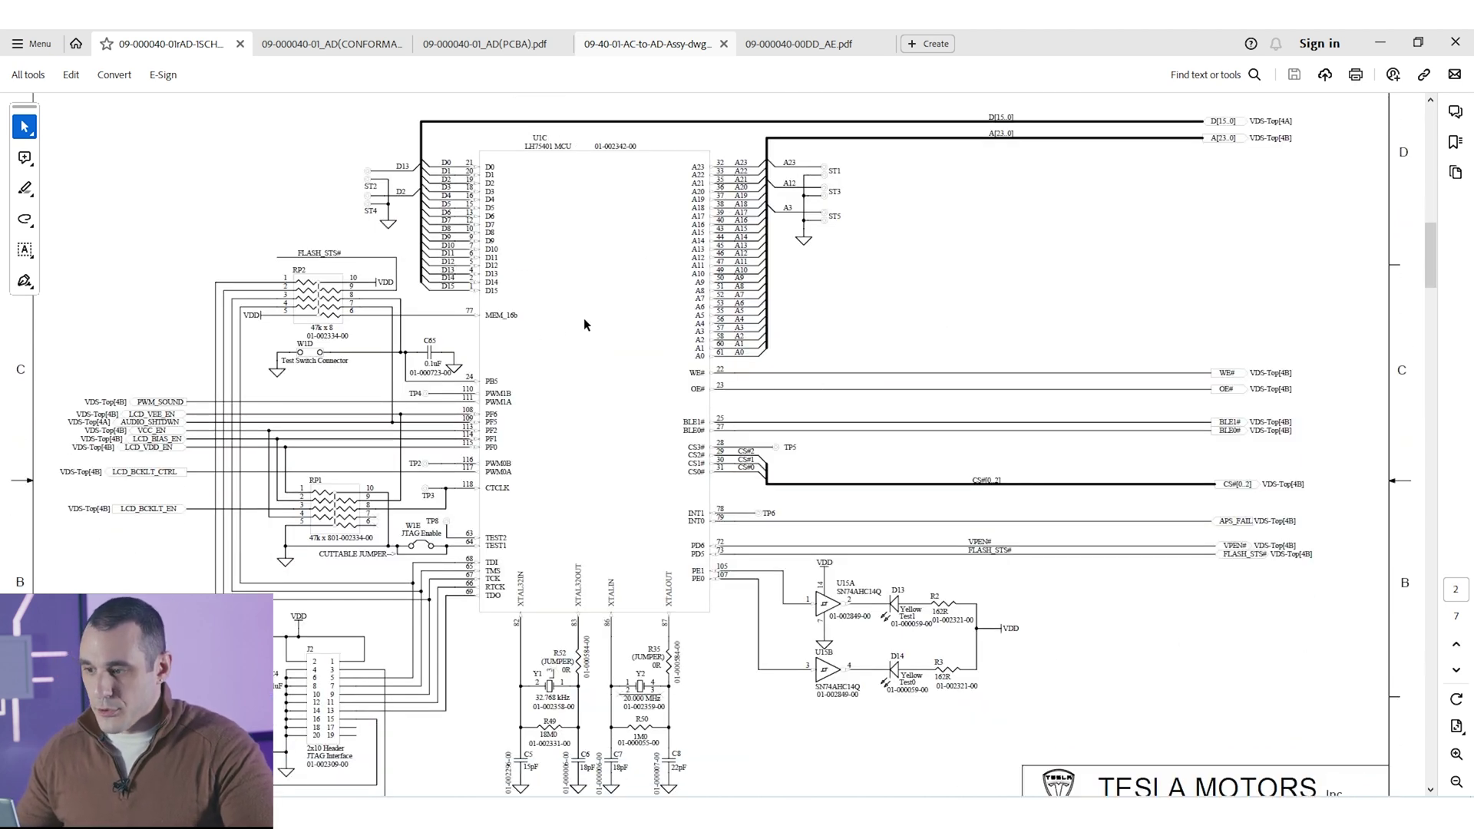
{"action": "scroll", "coordinate": [555, 318], "scroll_direction": "down", "scroll_amount": 3}
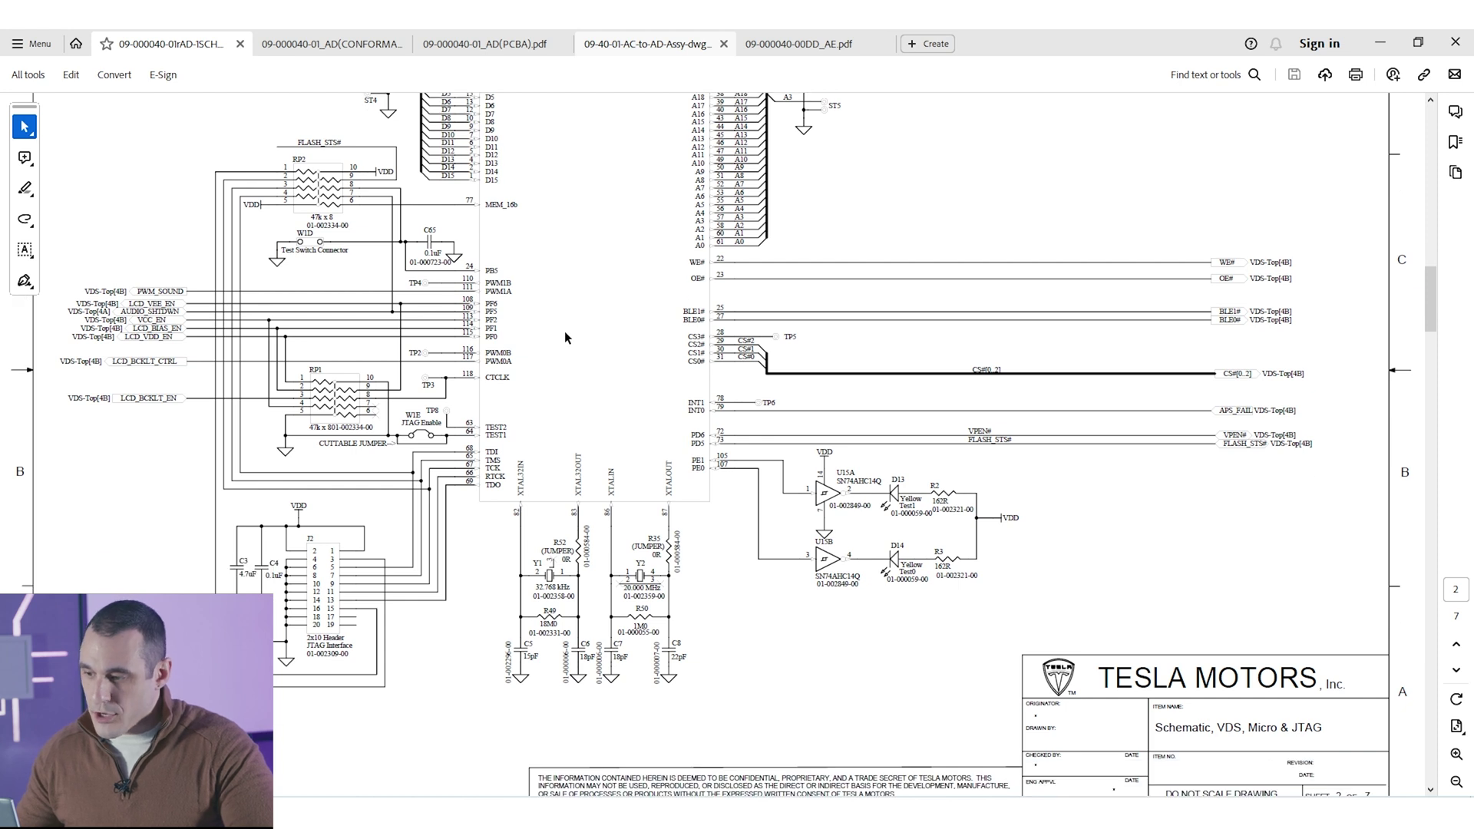
{"action": "scroll", "coordinate": [730, 331], "scroll_direction": "down", "scroll_amount": 1}
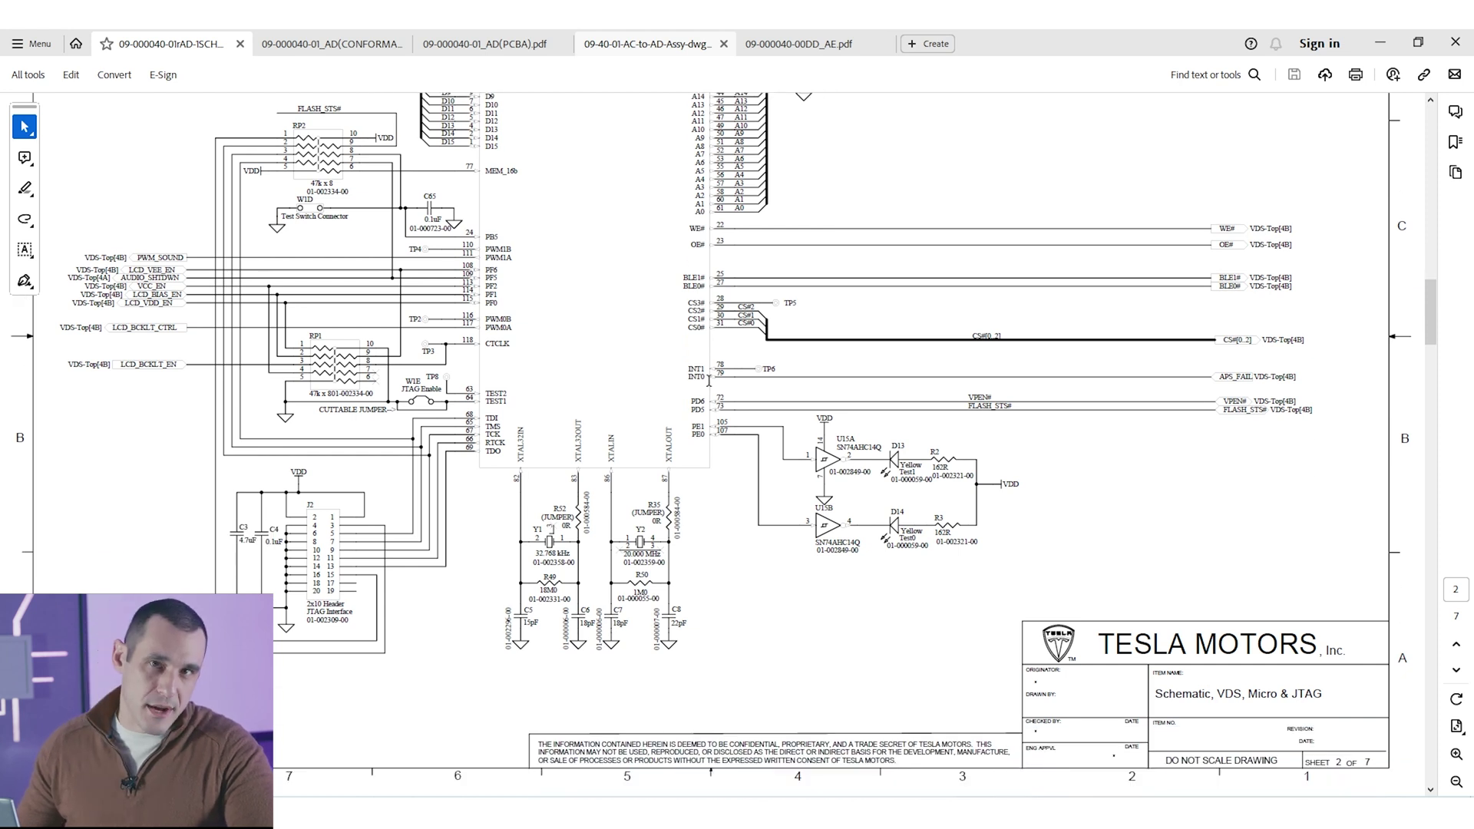
{"action": "scroll", "coordinate": [863, 474], "scroll_direction": "up", "scroll_amount": 1, "text": "ctrl"}
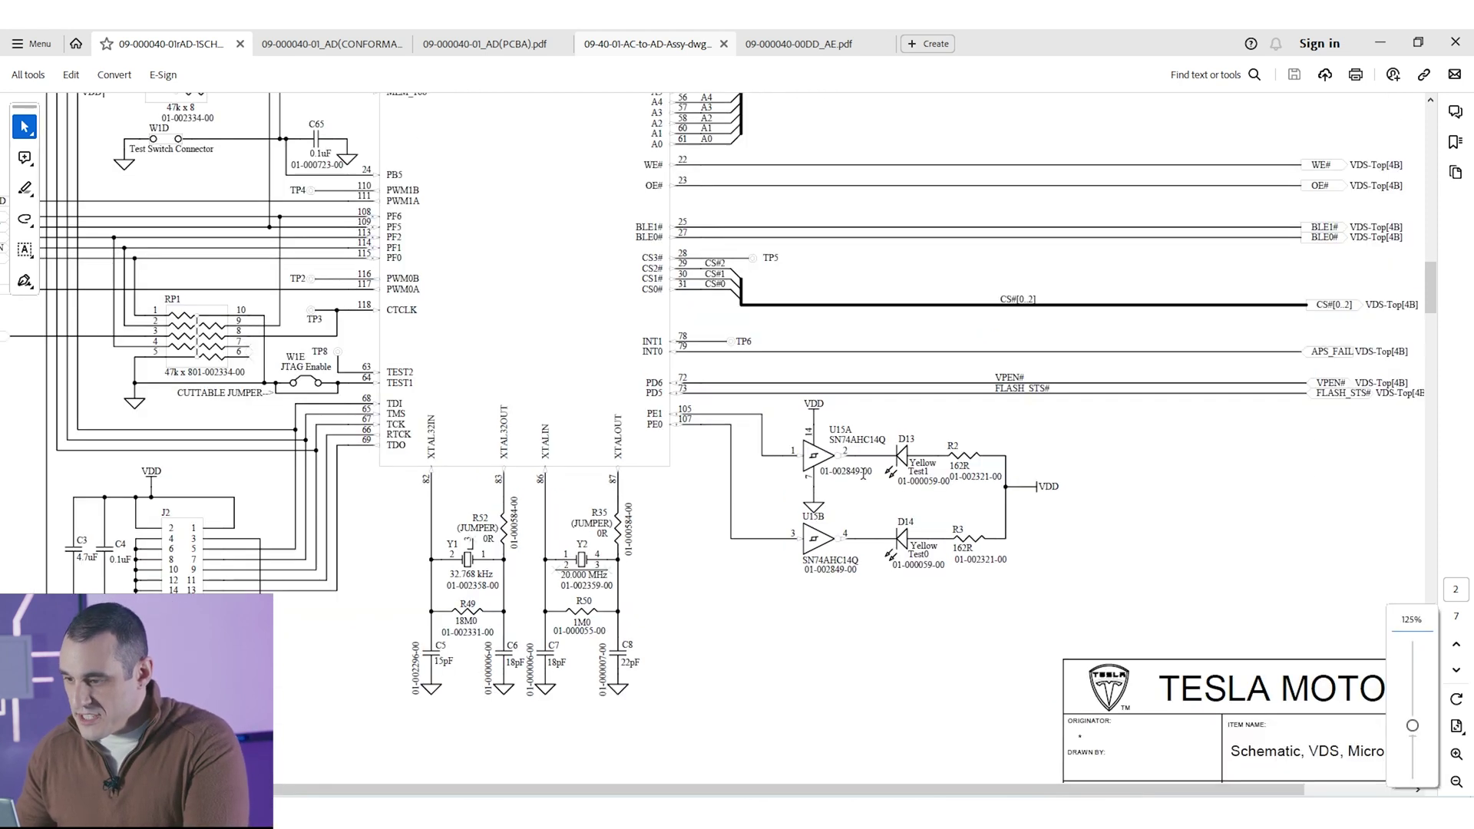
{"action": "scroll", "coordinate": [863, 474], "scroll_direction": "up", "scroll_amount": 1, "text": "ctrl"}
{"action": "scroll", "coordinate": [863, 473], "scroll_direction": "up", "scroll_amount": 1, "text": "ctrl"}
{"action": "scroll", "coordinate": [863, 474], "scroll_direction": "down", "scroll_amount": 5, "text": "ctrl"}
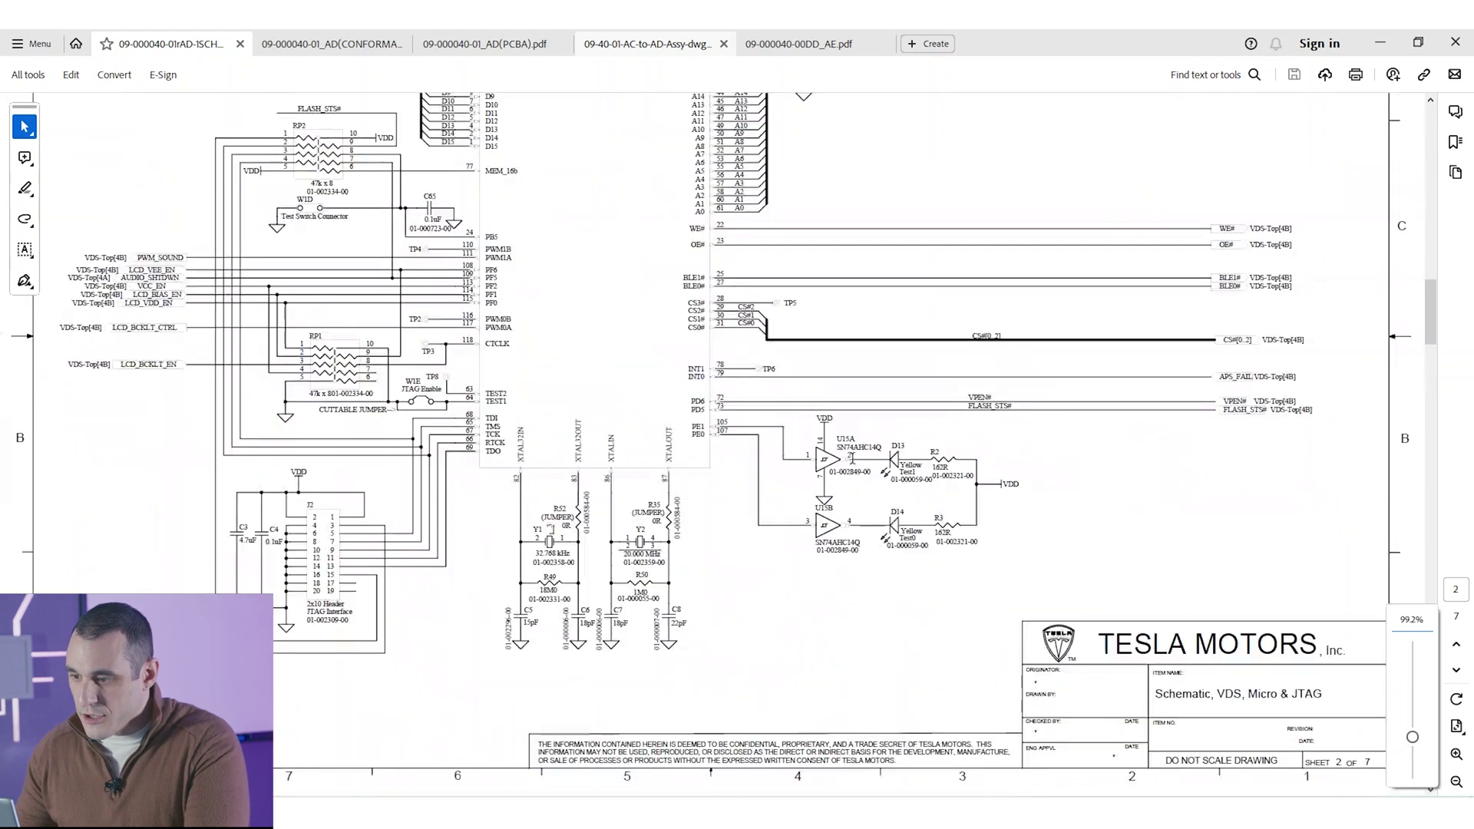
{"action": "scroll", "coordinate": [540, 172], "scroll_direction": "up", "scroll_amount": 5, "text": "ctrl"}
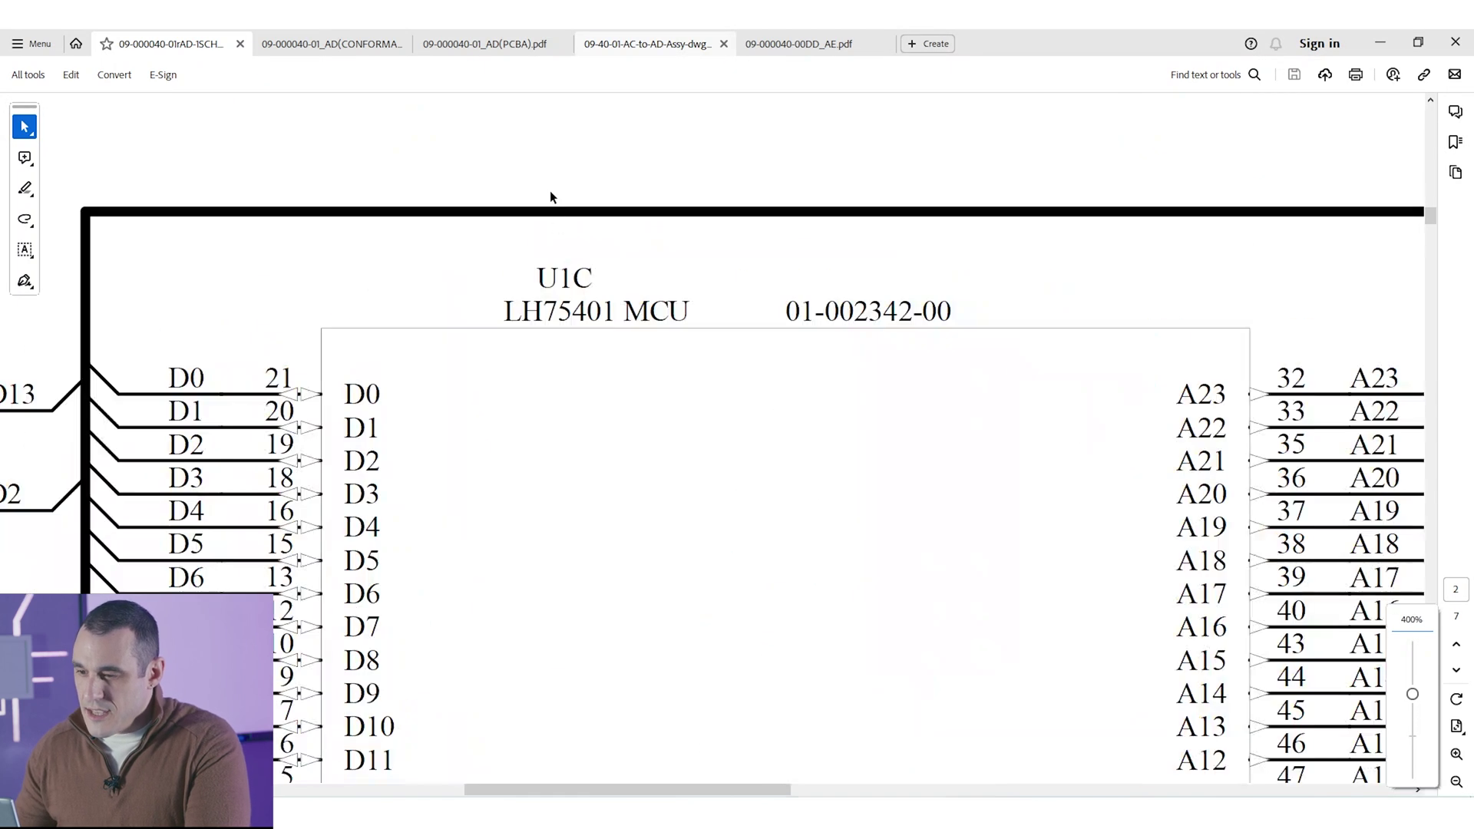
{"action": "double_click", "coordinate": [585, 312]}
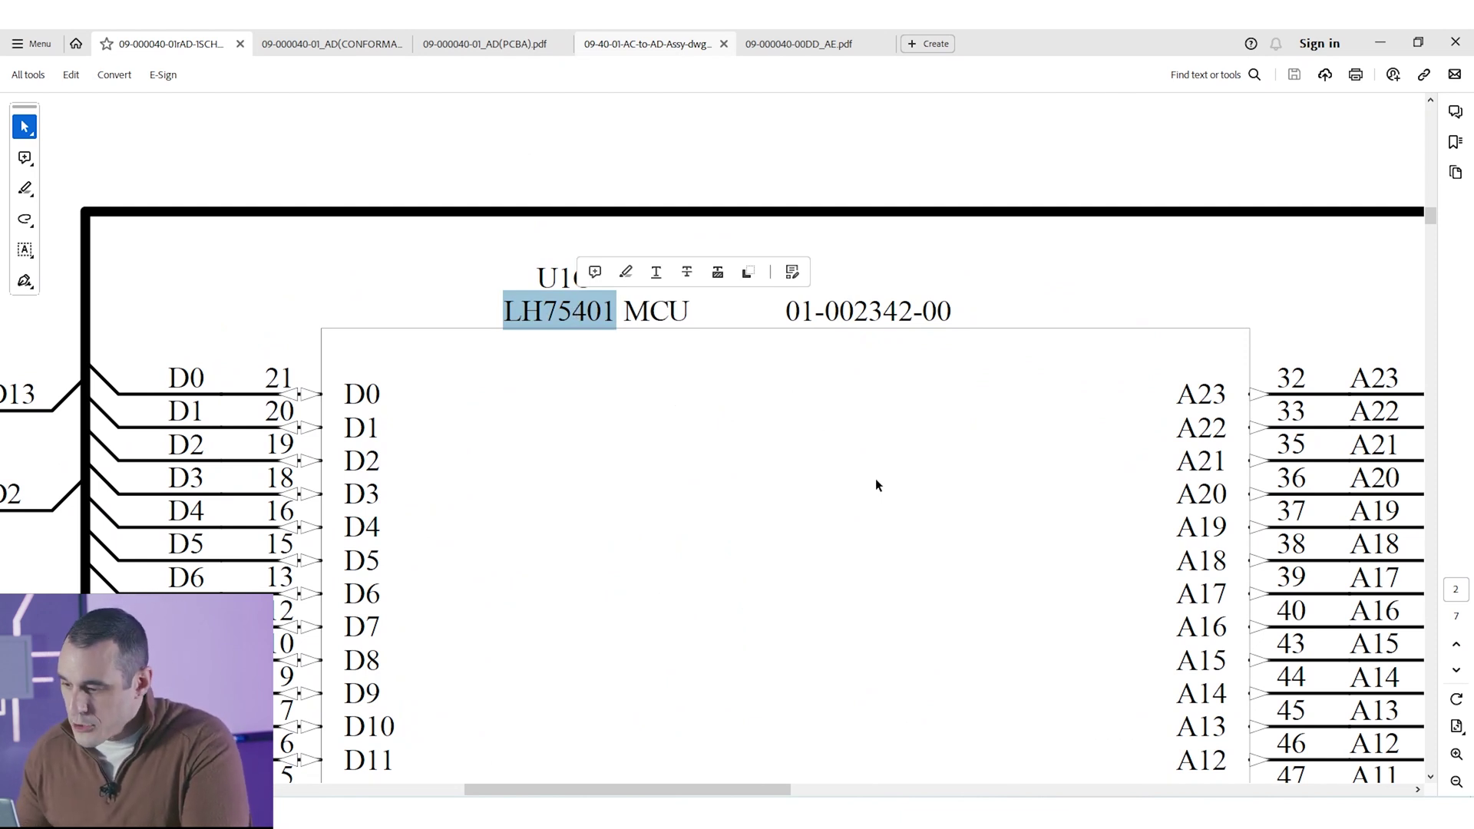
- Check the LH75401 on Octopart and the DigiKey LH75401N0M100C0 listing
{"action": "key", "text": "alt+Tab"}
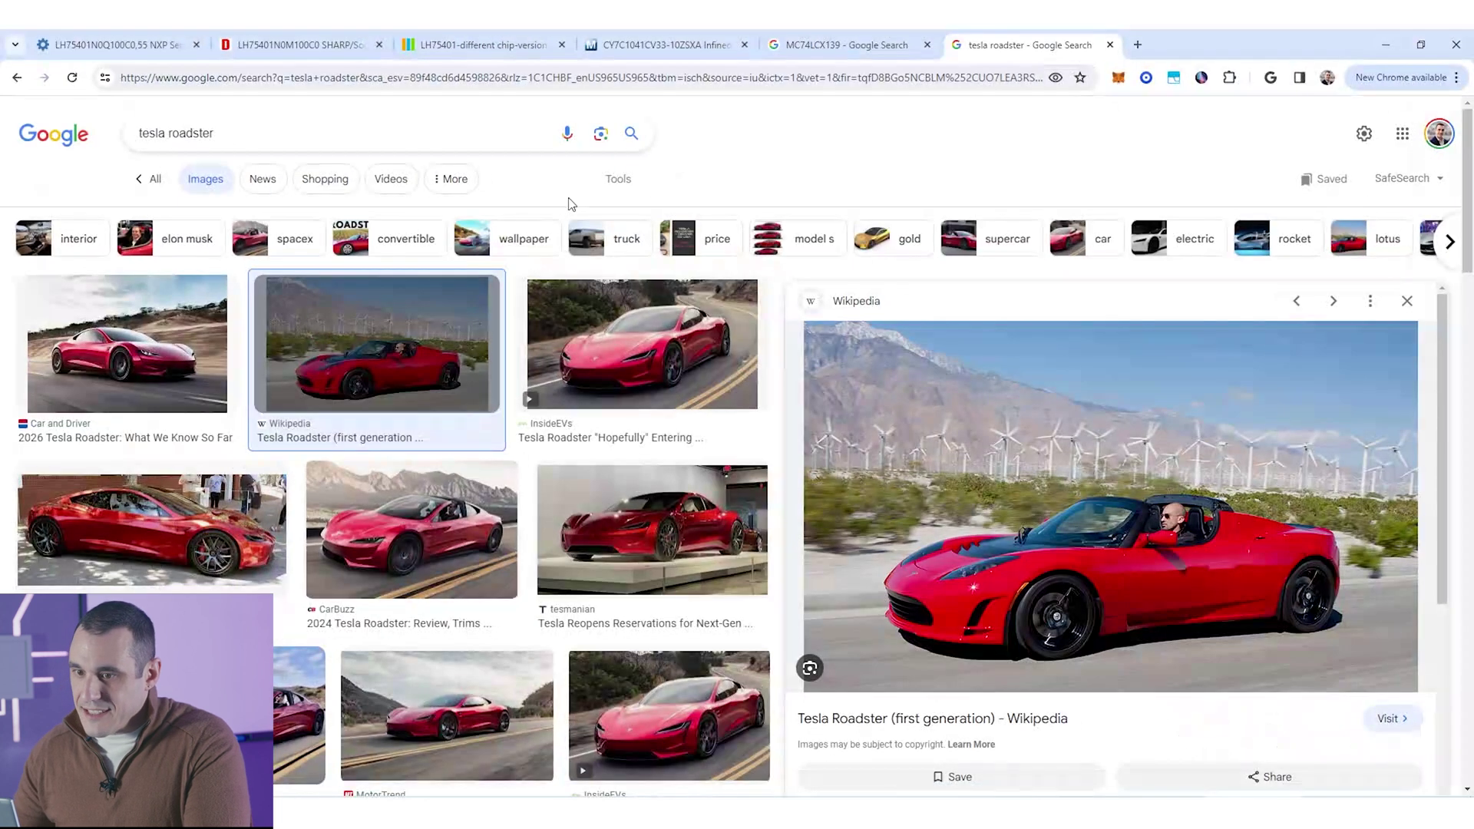
{"action": "left_click", "coordinate": [109, 43]}
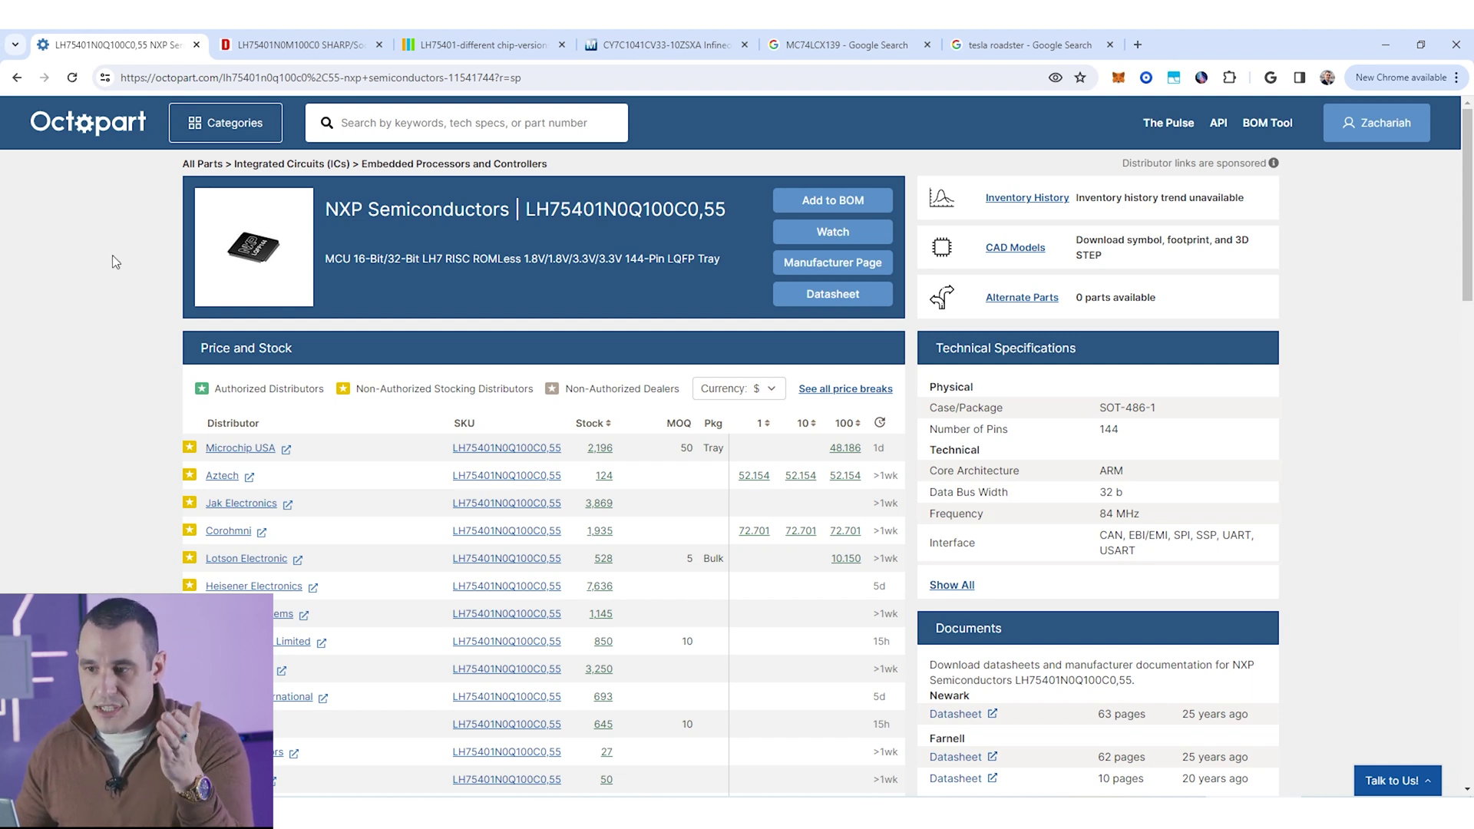
{"action": "left_click", "coordinate": [303, 40]}
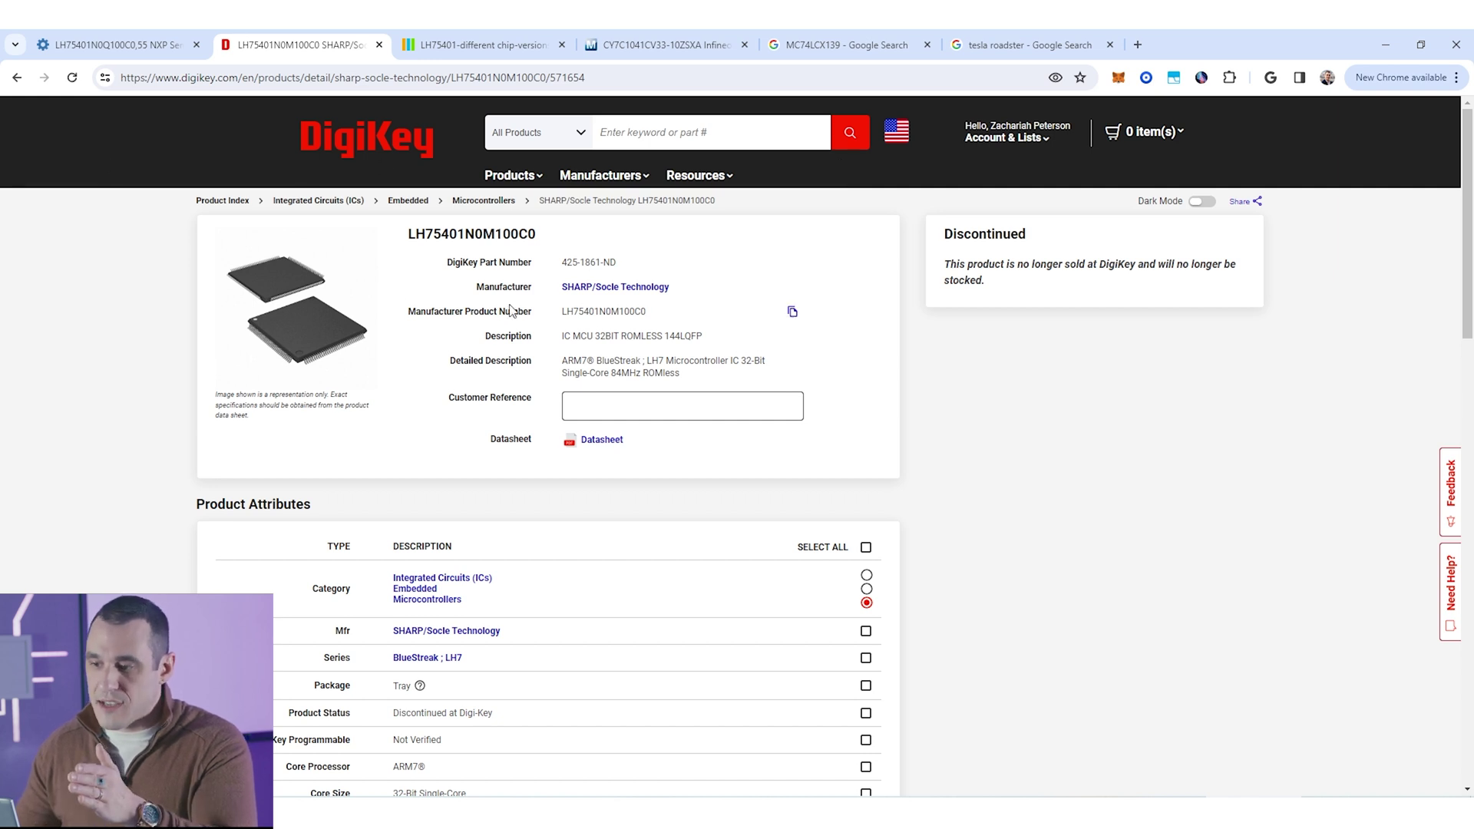
- Read the NXP forum reply stating the LH75401 is obsolete and discontinued
{"action": "left_click", "coordinate": [489, 38]}
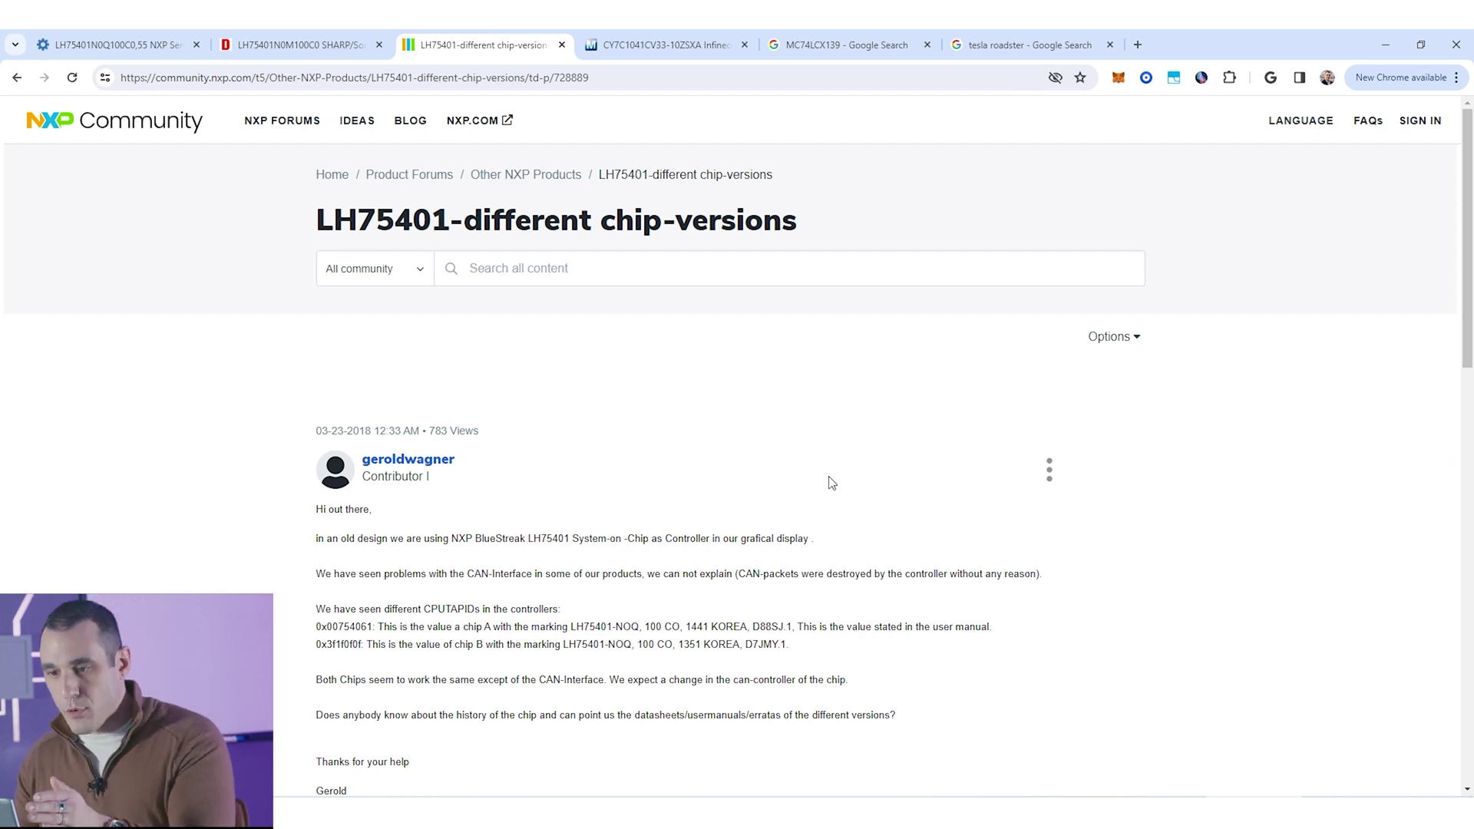
{"action": "scroll", "coordinate": [831, 482], "scroll_direction": "down", "scroll_amount": 15}
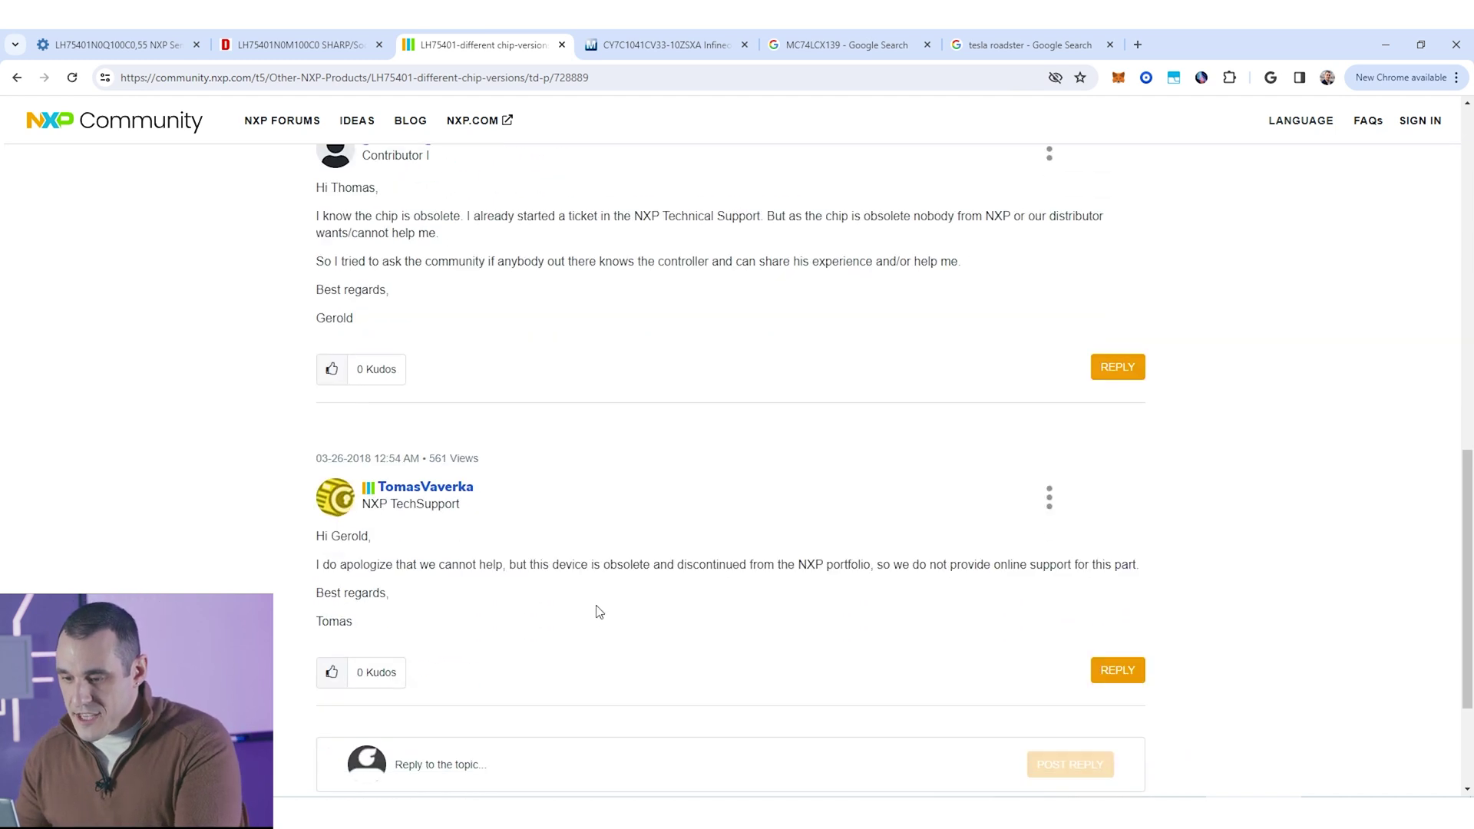
{"action": "scroll", "coordinate": [587, 518], "scroll_direction": "up", "scroll_amount": 2, "text": "ctrl"}
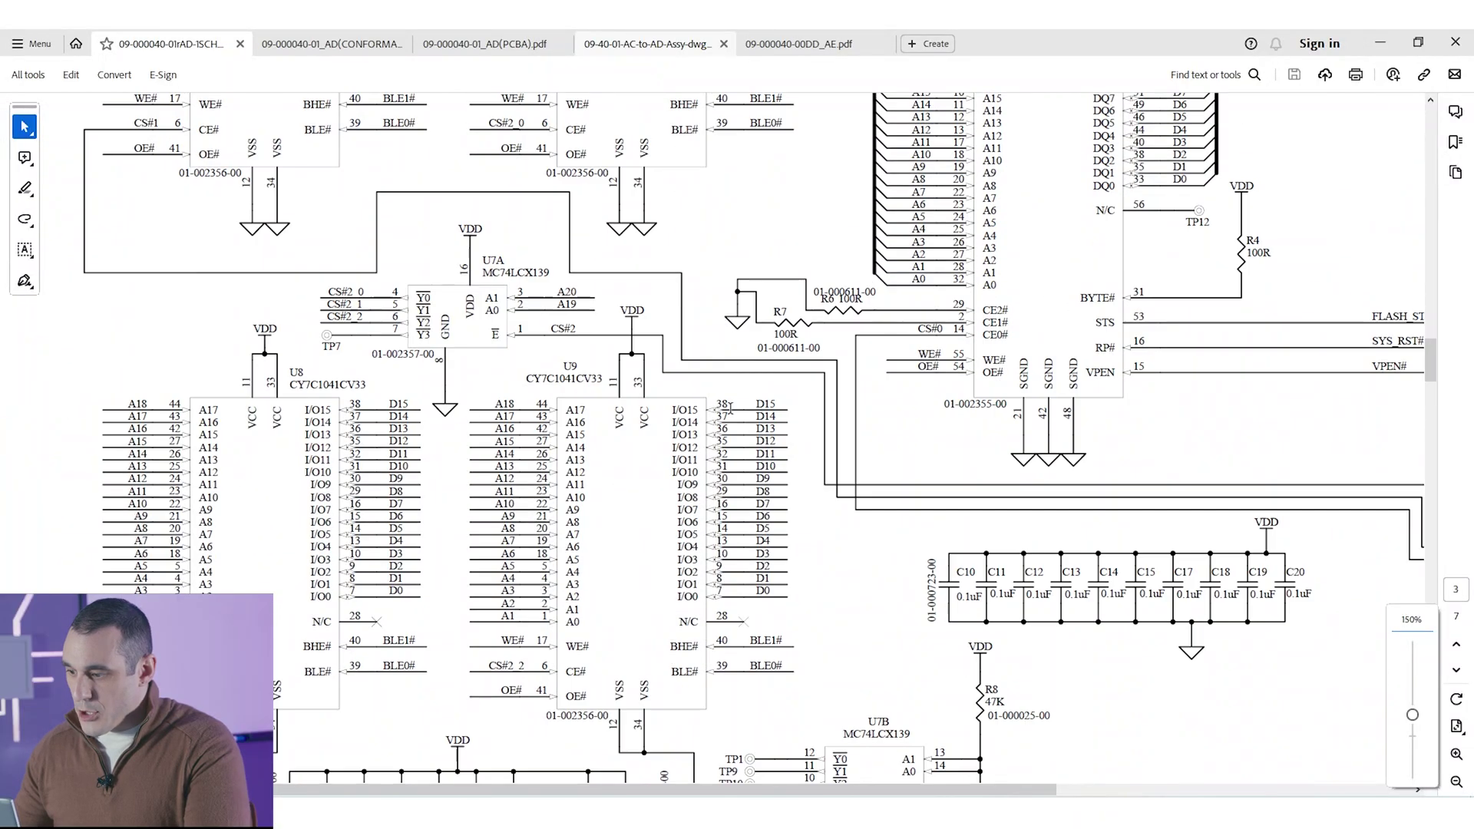
{"action": "scroll", "coordinate": [730, 408], "scroll_direction": "down", "scroll_amount": 3}
{"action": "scroll", "coordinate": [691, 384], "scroll_direction": "down", "scroll_amount": 2, "text": "ctrl"}
{"action": "scroll", "coordinate": [613, 325], "scroll_direction": "up", "scroll_amount": 3, "text": "ctrl"}
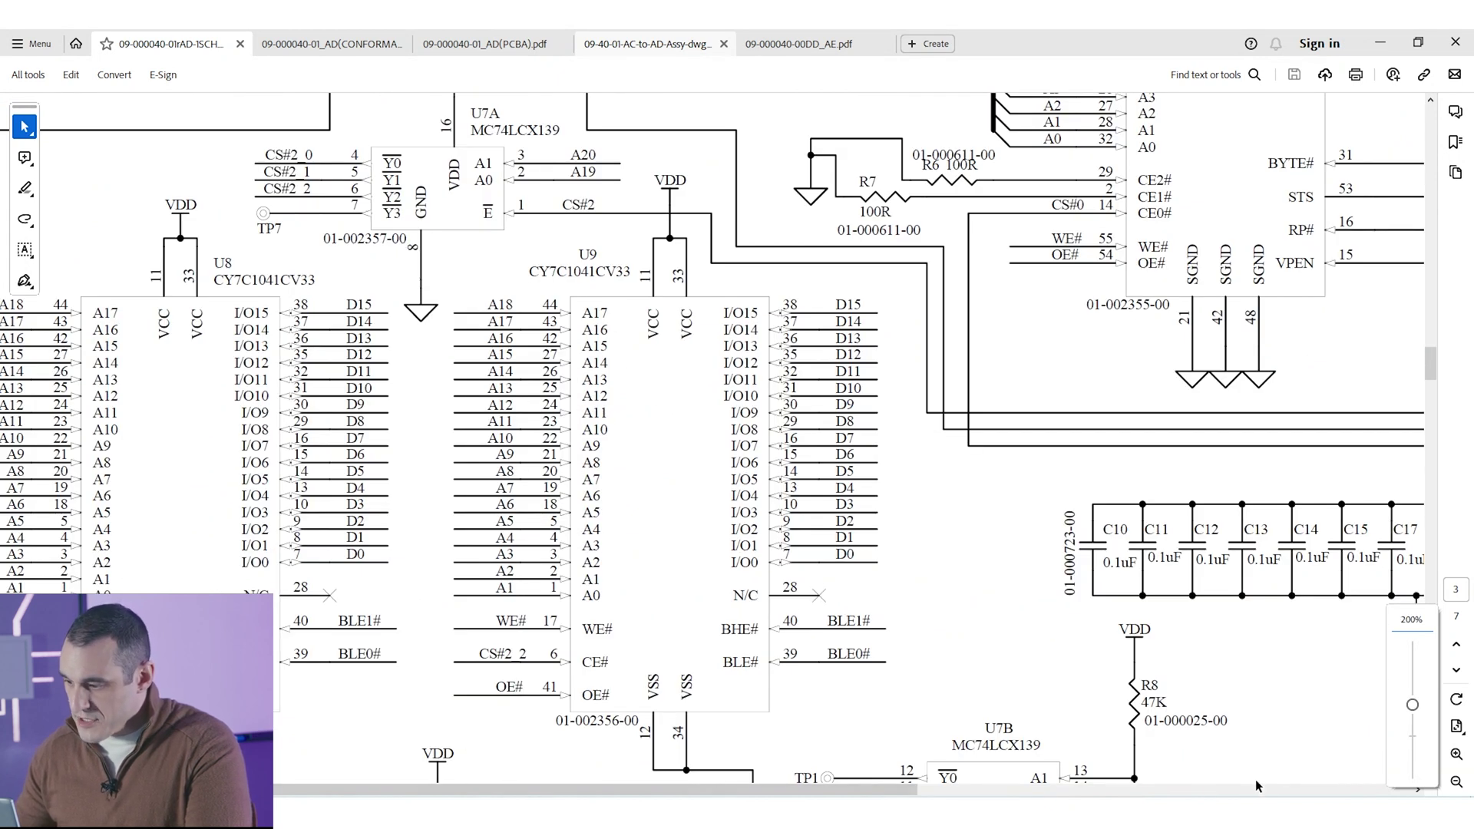
{"action": "key", "text": "alt+Tab"}
- Confirm on Mouser that the CY7C1041CV33-10ZSXA SRAM is Obsolete with no stock
{"action": "left_click", "coordinate": [669, 44]}
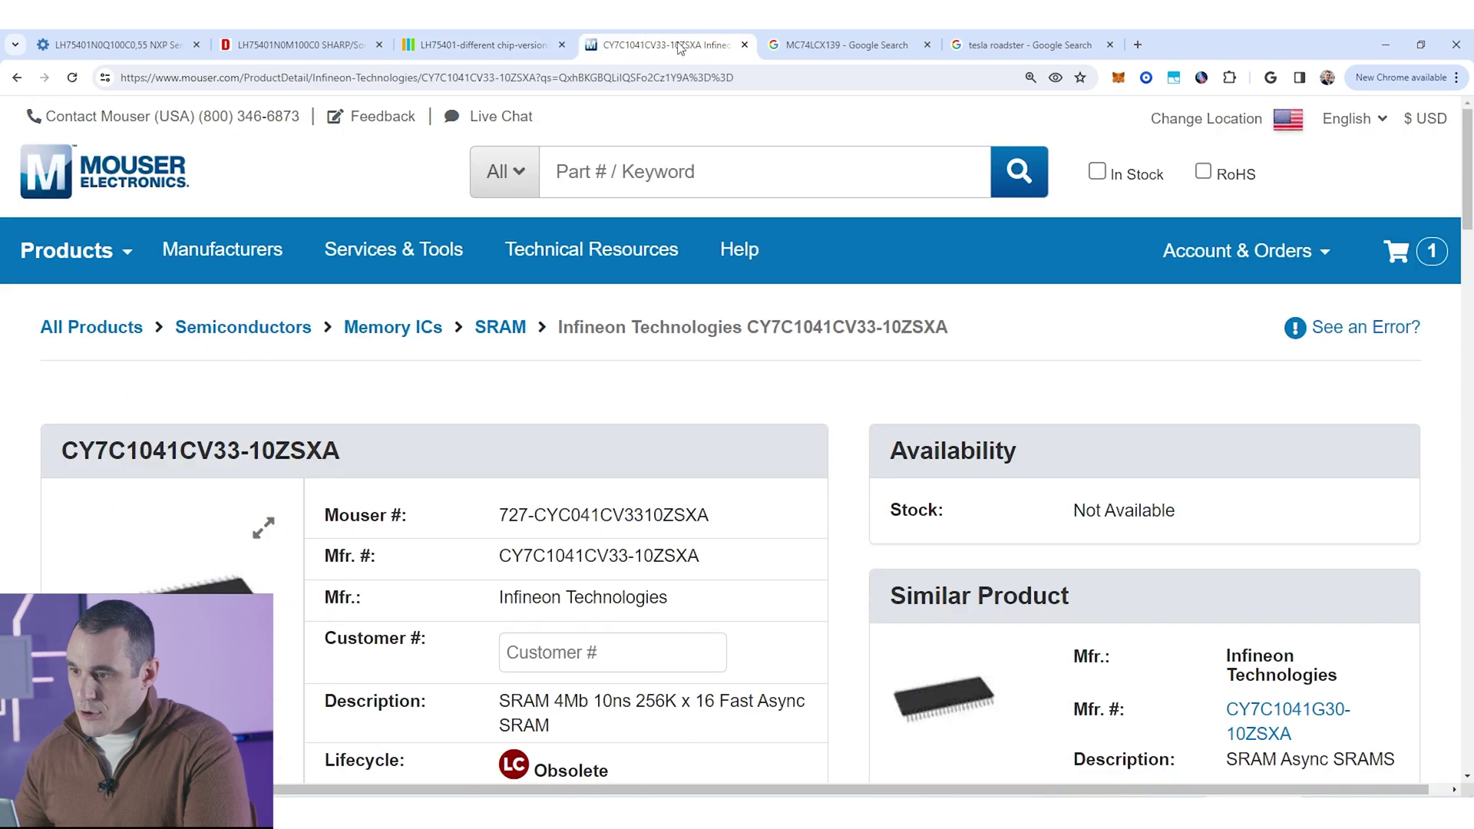
{"action": "scroll", "coordinate": [922, 451], "scroll_direction": "down", "scroll_amount": 2}
{"action": "scroll", "coordinate": [922, 451], "scroll_direction": "down", "scroll_amount": 1, "text": "ctrl"}
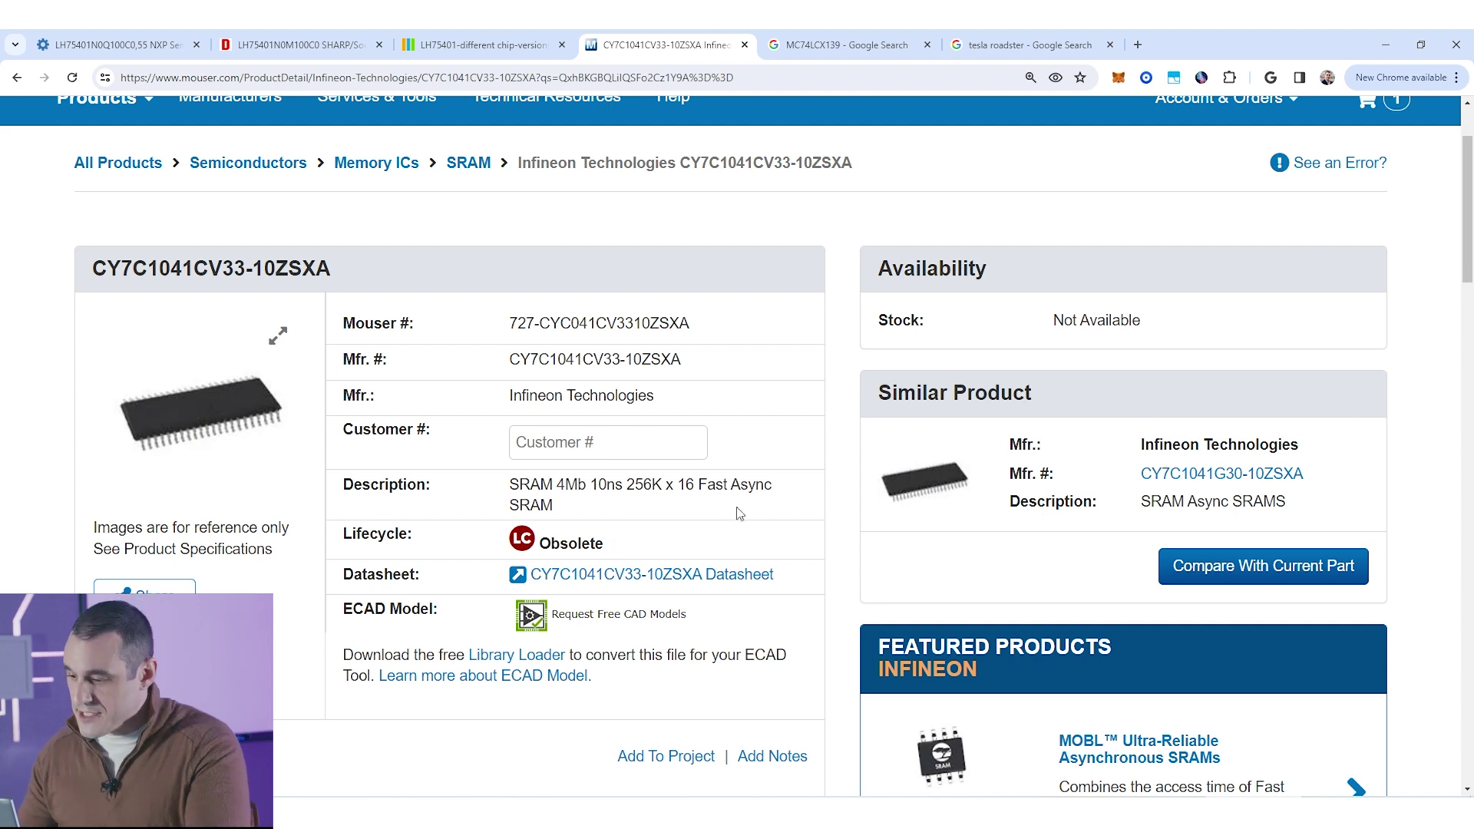
{"action": "key", "text": "alt+Tab"}
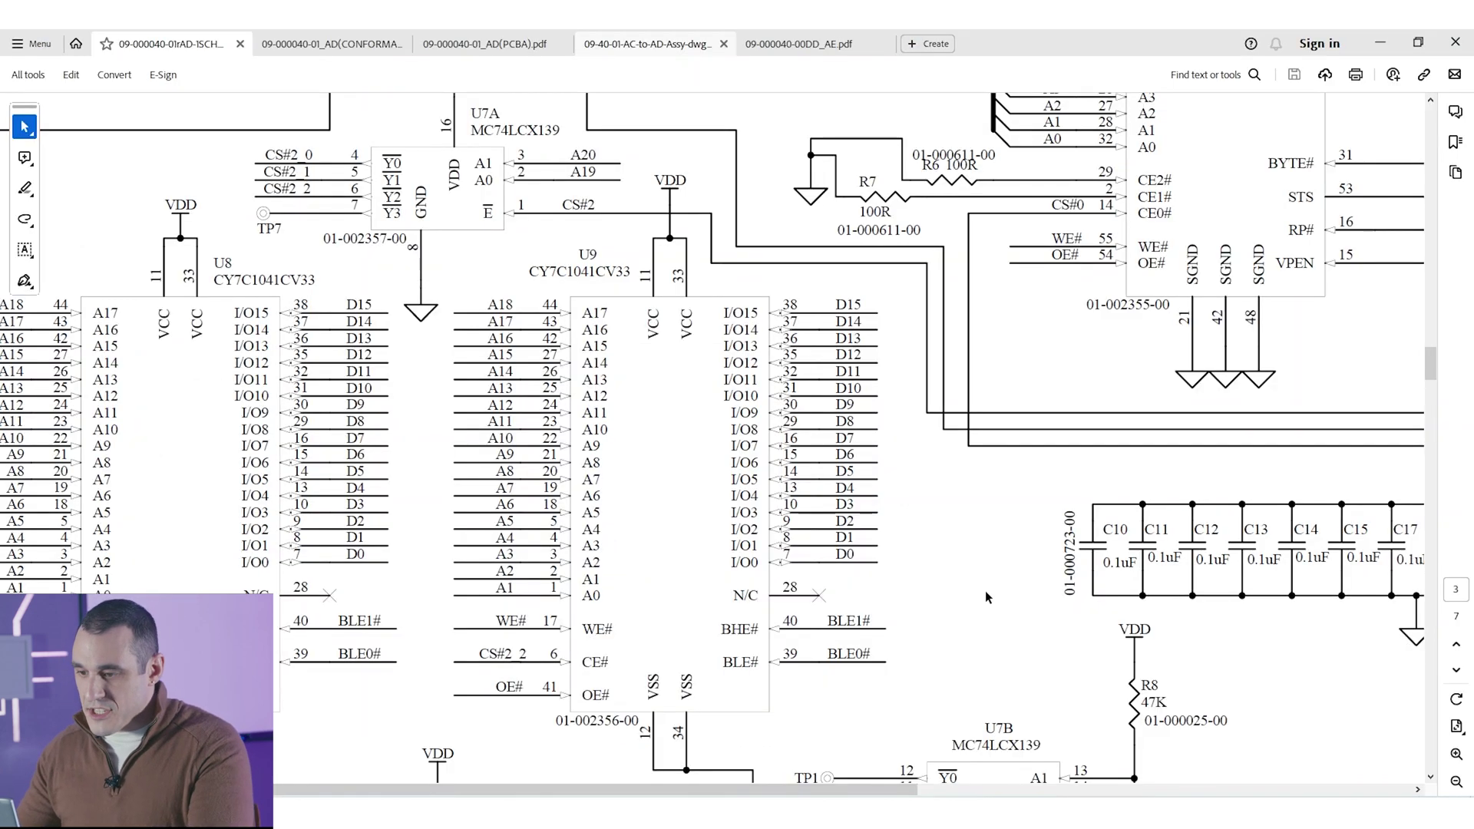
- Locate U7A on the Memory System sheet, select MC74LCX139, and bring up its ON Semiconductor datasheet
{"action": "scroll", "coordinate": [984, 591], "scroll_direction": "down", "scroll_amount": 3, "text": "ctrl"}
{"action": "scroll", "coordinate": [1062, 697], "scroll_direction": "down", "scroll_amount": 2, "text": "ctrl"}
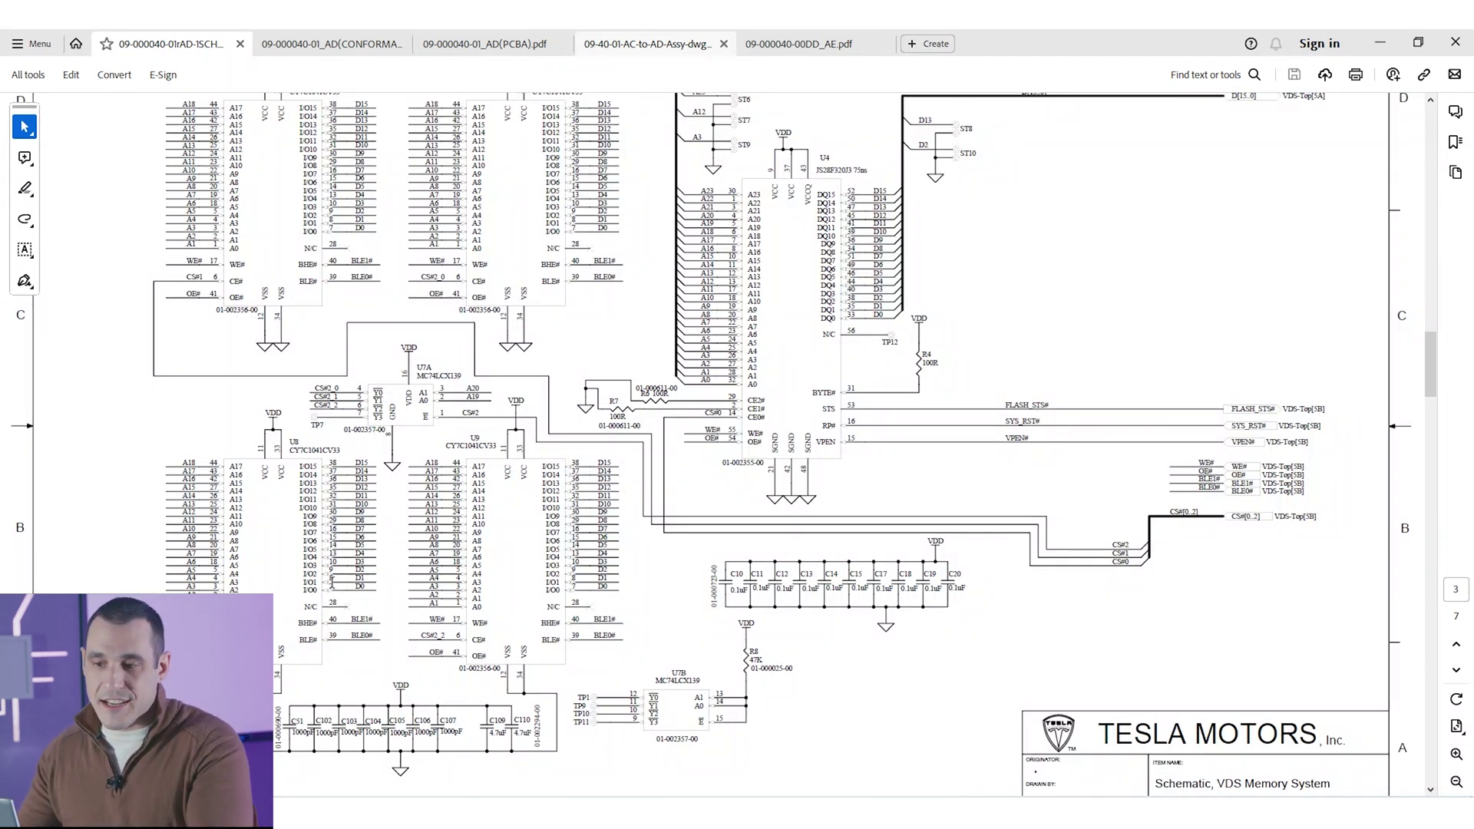
{"action": "scroll", "coordinate": [638, 503], "scroll_direction": "down", "scroll_amount": 10}
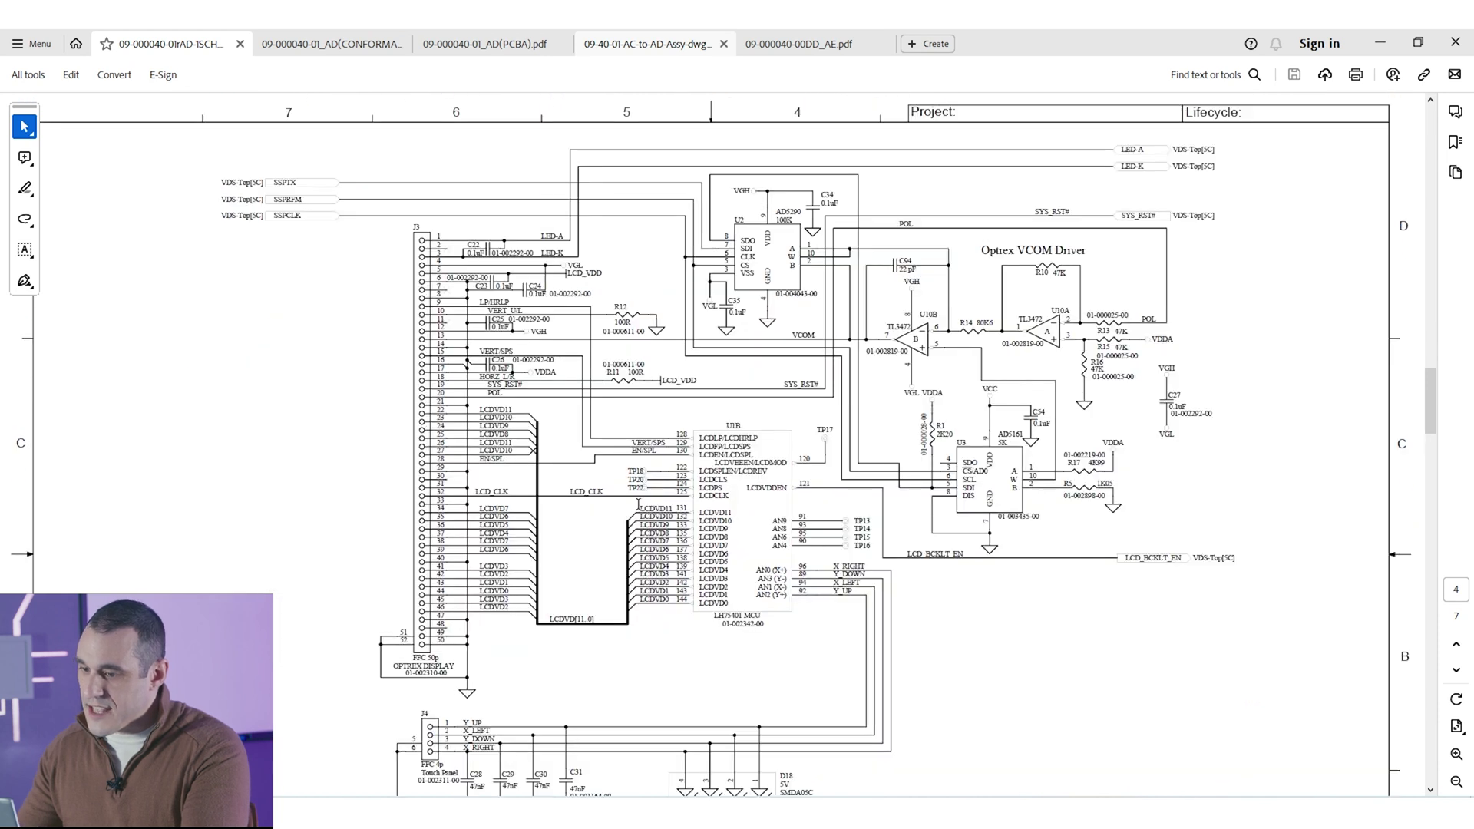
{"action": "scroll", "coordinate": [638, 504], "scroll_direction": "up", "scroll_amount": 10}
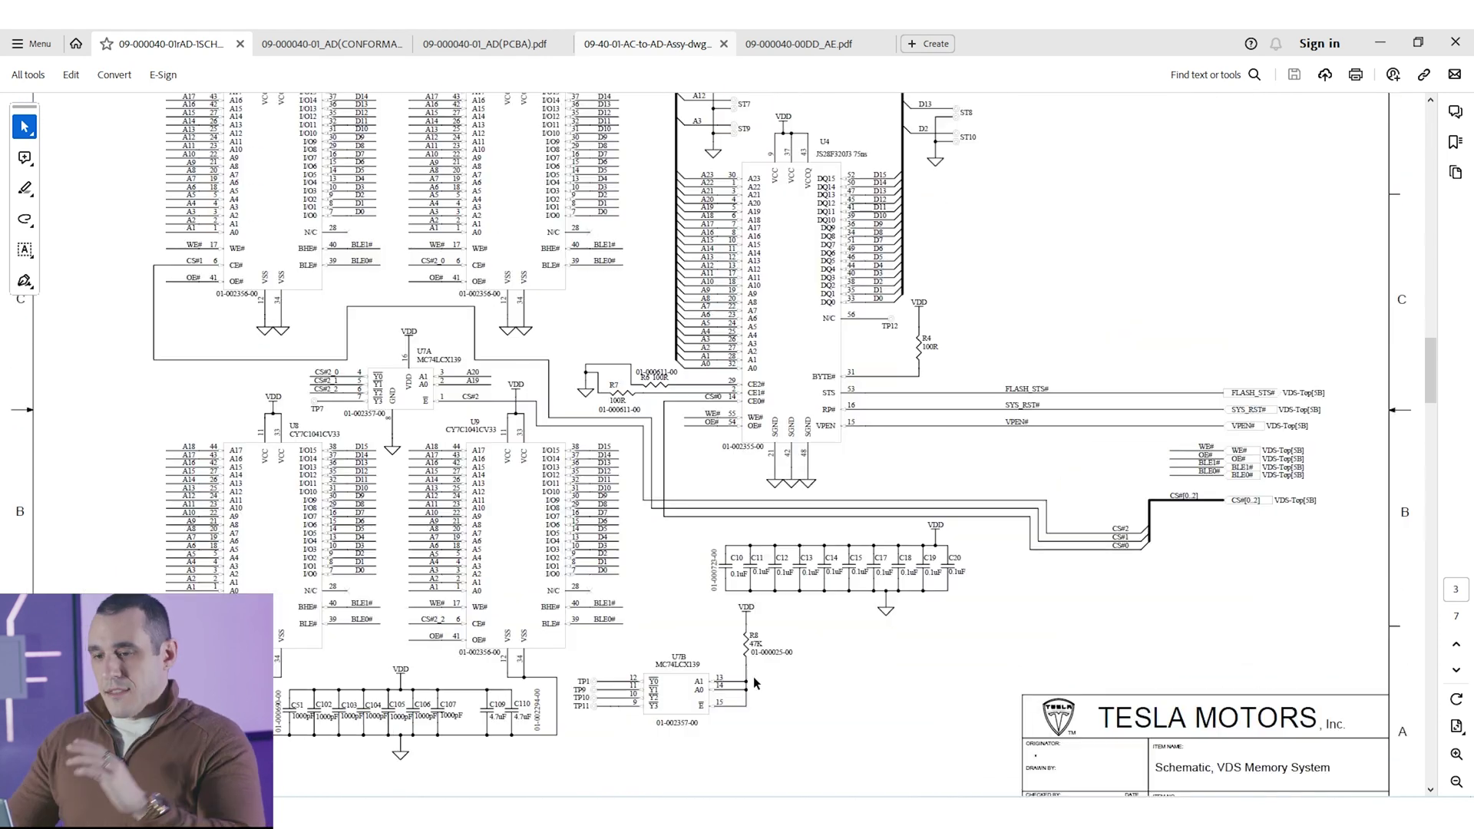
{"action": "scroll", "coordinate": [338, 325], "scroll_direction": "up", "scroll_amount": 5, "text": "ctrl"}
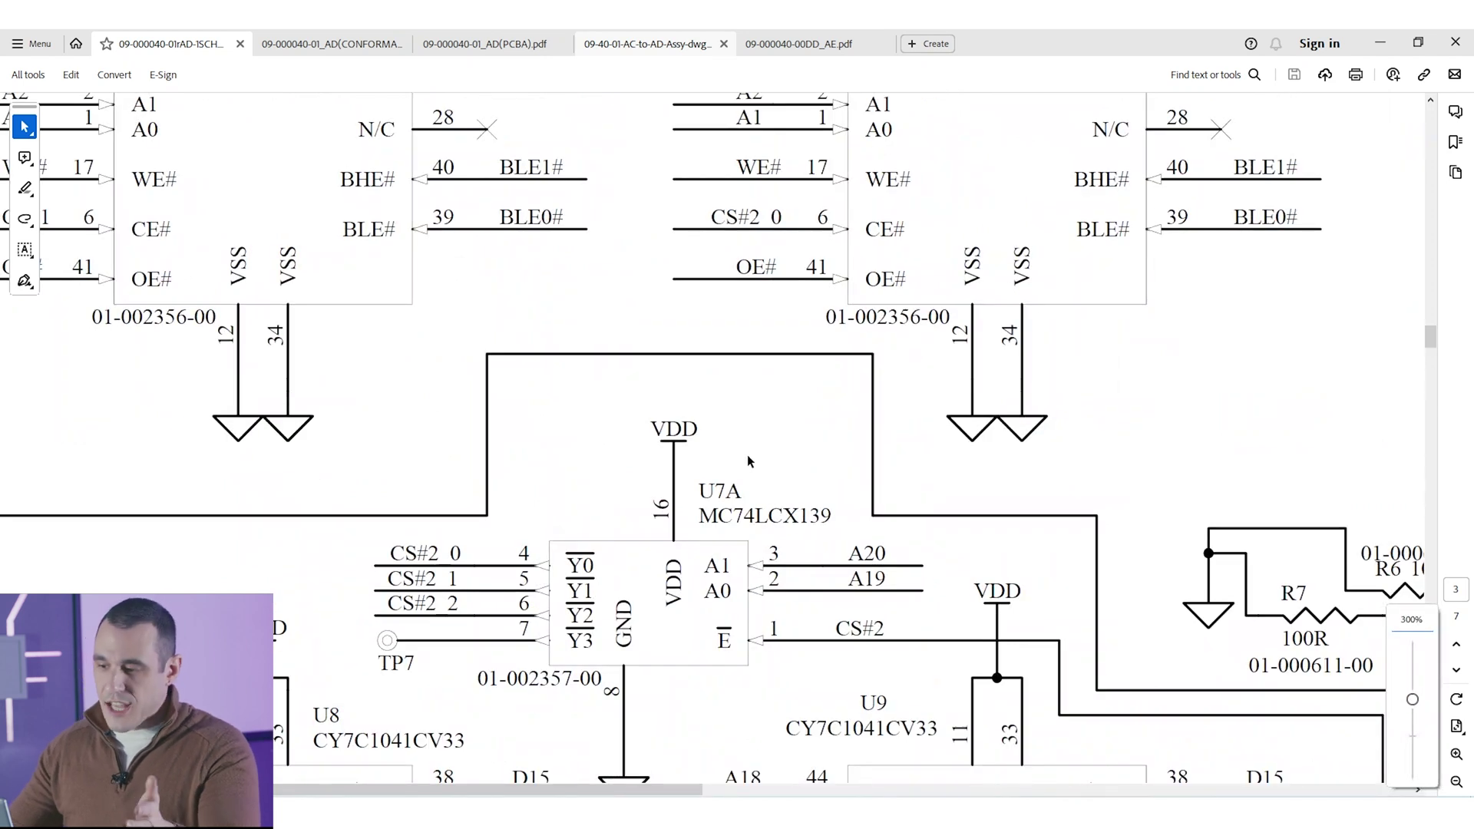
{"action": "double_click", "coordinate": [777, 515]}
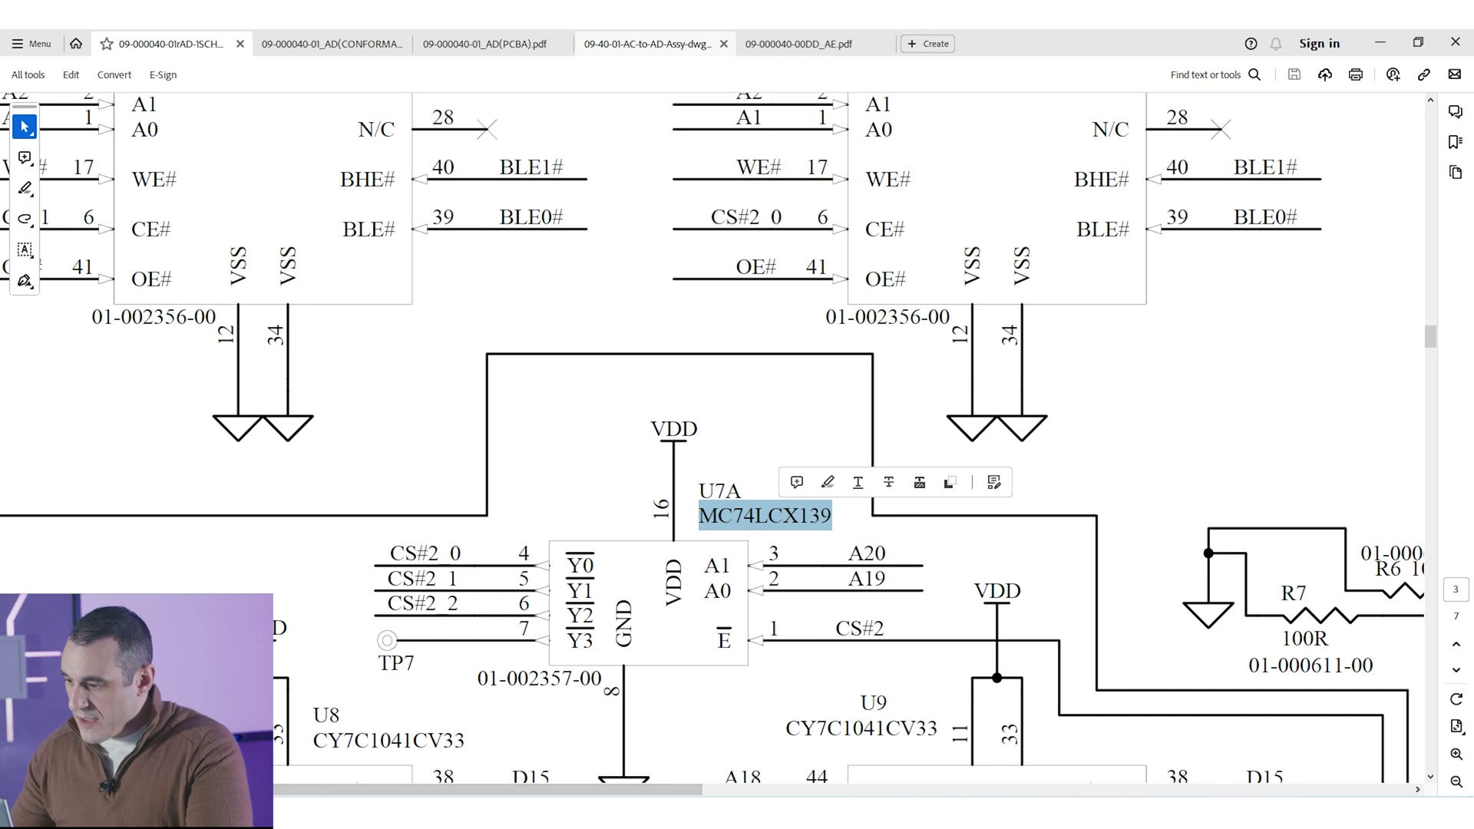
{"action": "key", "text": "alt+Tab"}
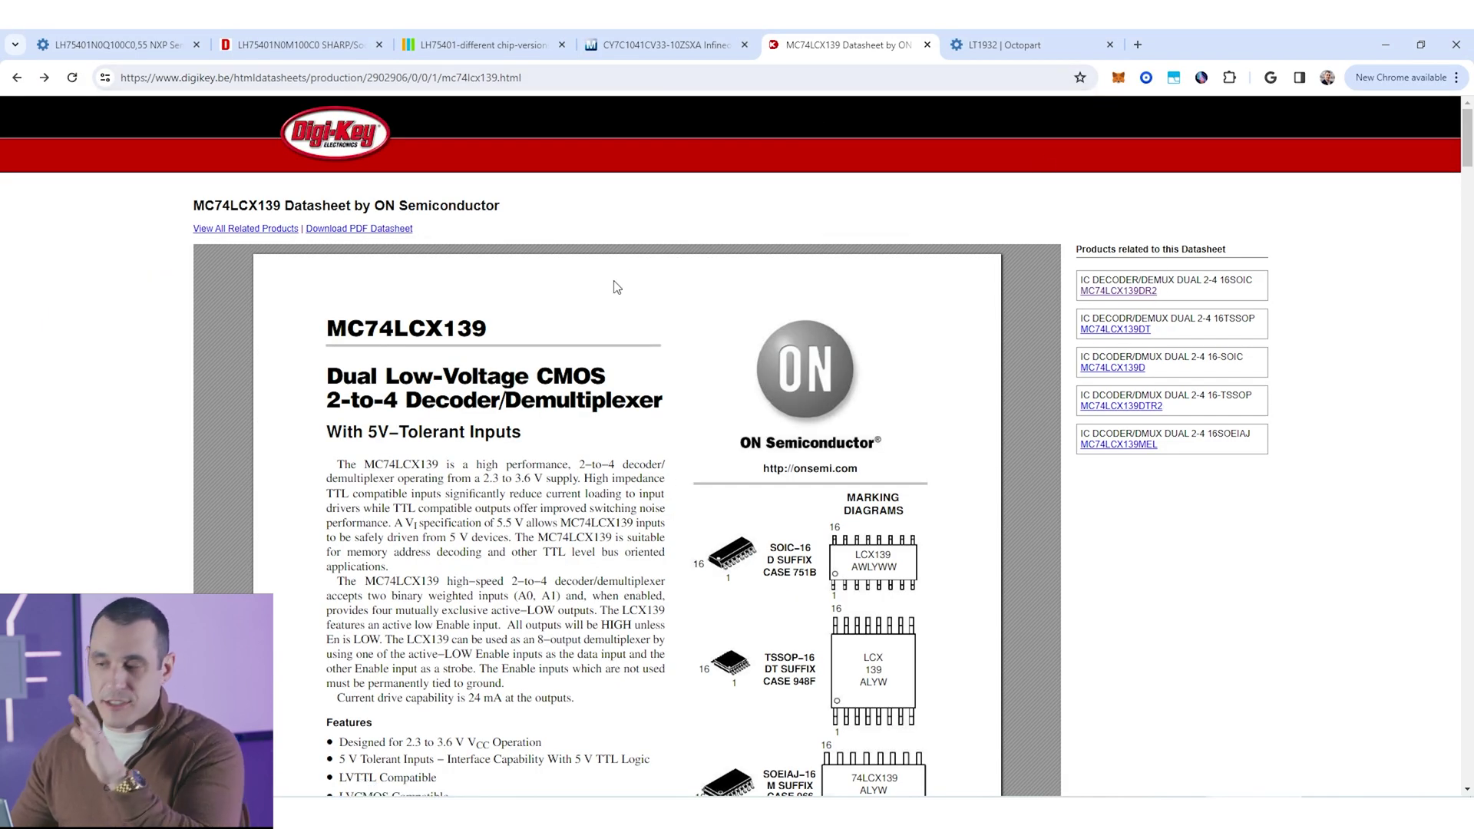
- Check DigiKey's MC74LCX139DR2 page showing it obsolete with listed substitutes
{"action": "left_click", "coordinate": [1129, 294]}
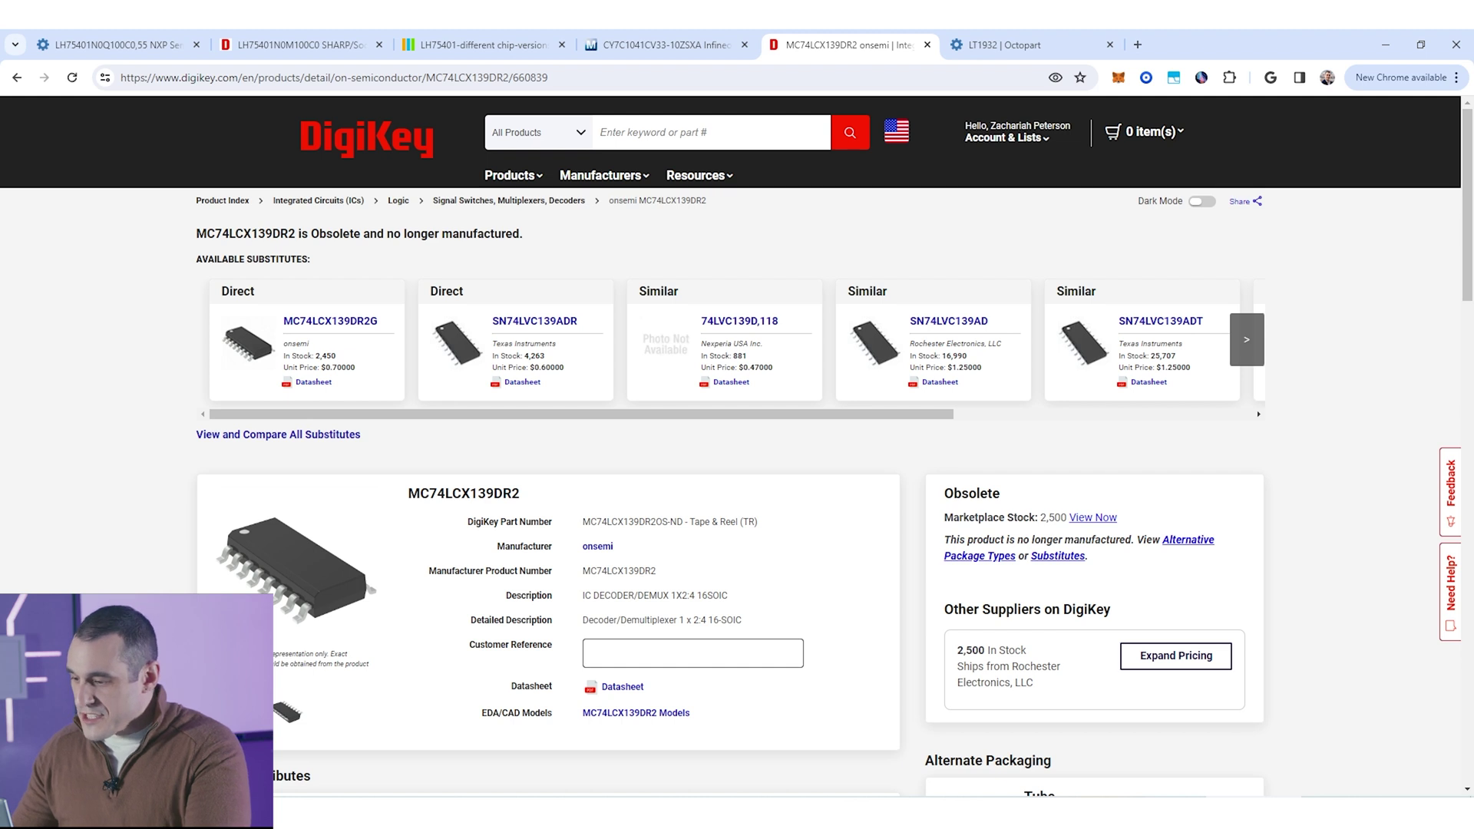
{"action": "key", "text": "alt+Tab"}
{"action": "scroll", "coordinate": [1006, 384], "scroll_direction": "down", "scroll_amount": 1}
{"action": "left_click", "coordinate": [1005, 385]}
- Scroll through schematic pages 3–5 and view Octopart's LT1932 search results
{"action": "scroll", "coordinate": [1021, 395], "scroll_direction": "down", "scroll_amount": 1, "text": "ctrl"}
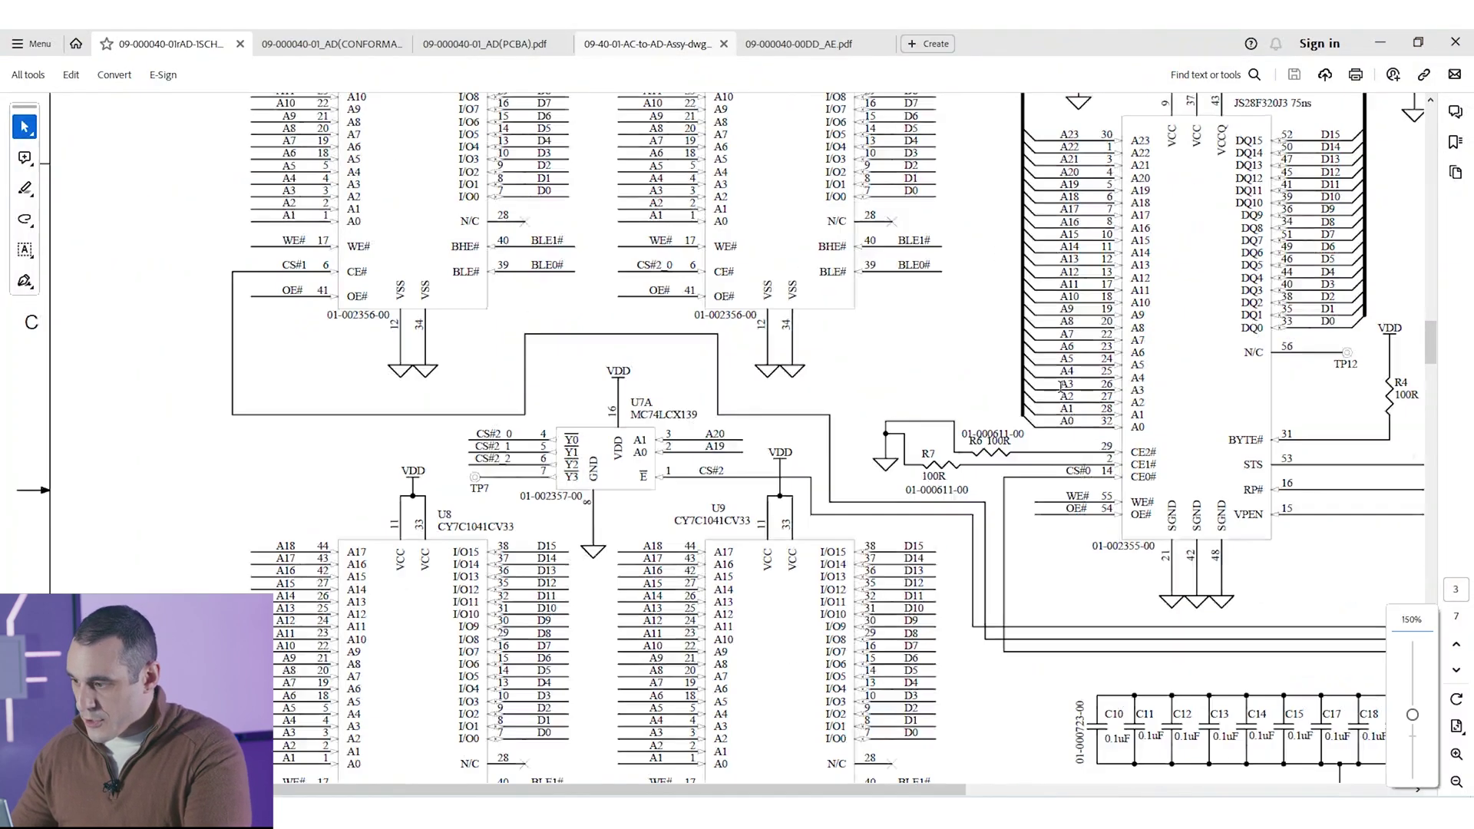
{"action": "scroll", "coordinate": [818, 505], "scroll_direction": "down", "scroll_amount": 2, "text": "ctrl"}
{"action": "scroll", "coordinate": [818, 504], "scroll_direction": "down", "scroll_amount": 5}
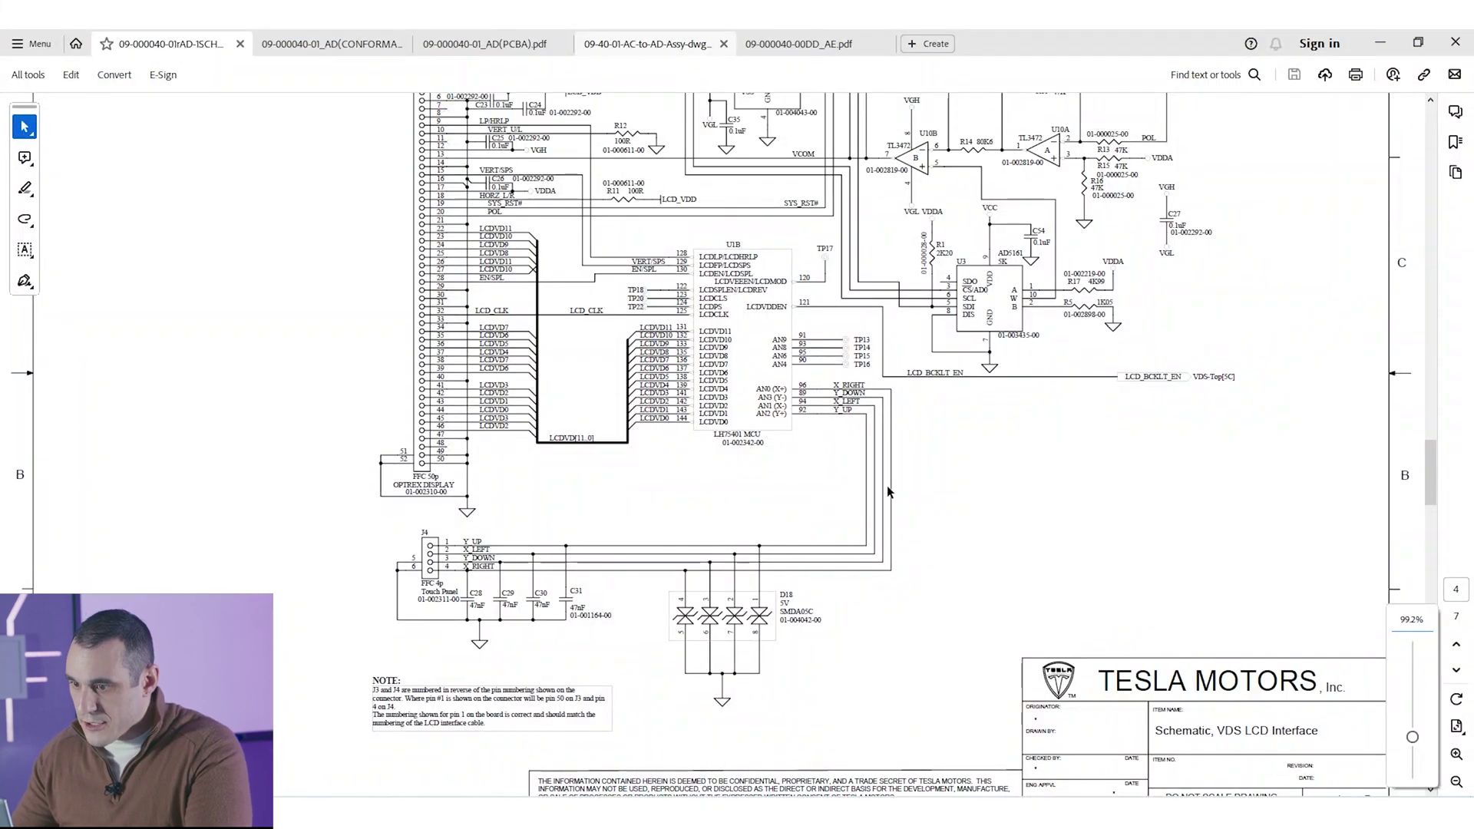
{"action": "scroll", "coordinate": [888, 492], "scroll_direction": "down", "scroll_amount": 5}
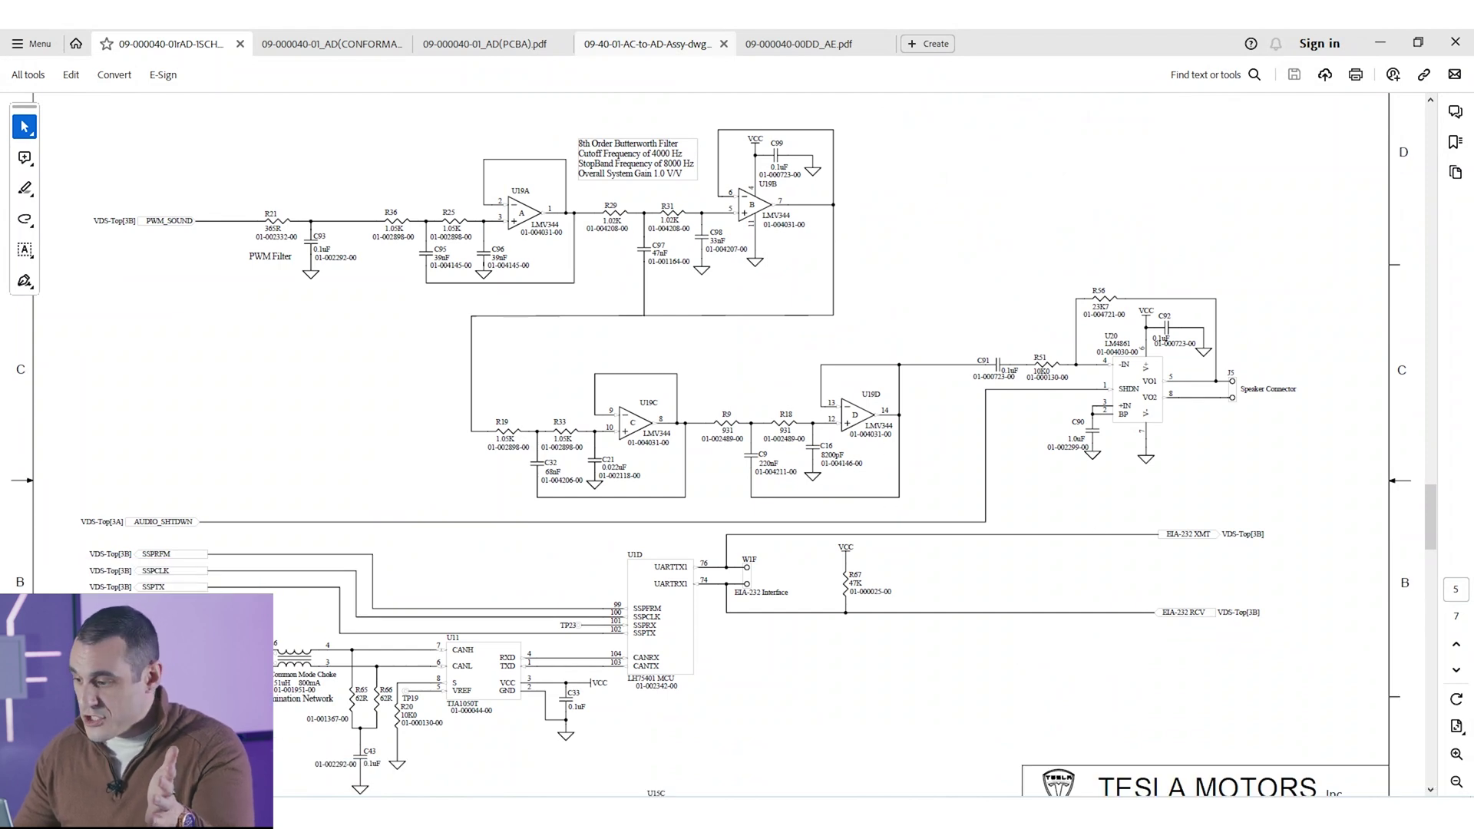
{"action": "key", "text": "alt+Tab"}
{"action": "left_click", "coordinate": [1033, 44]}
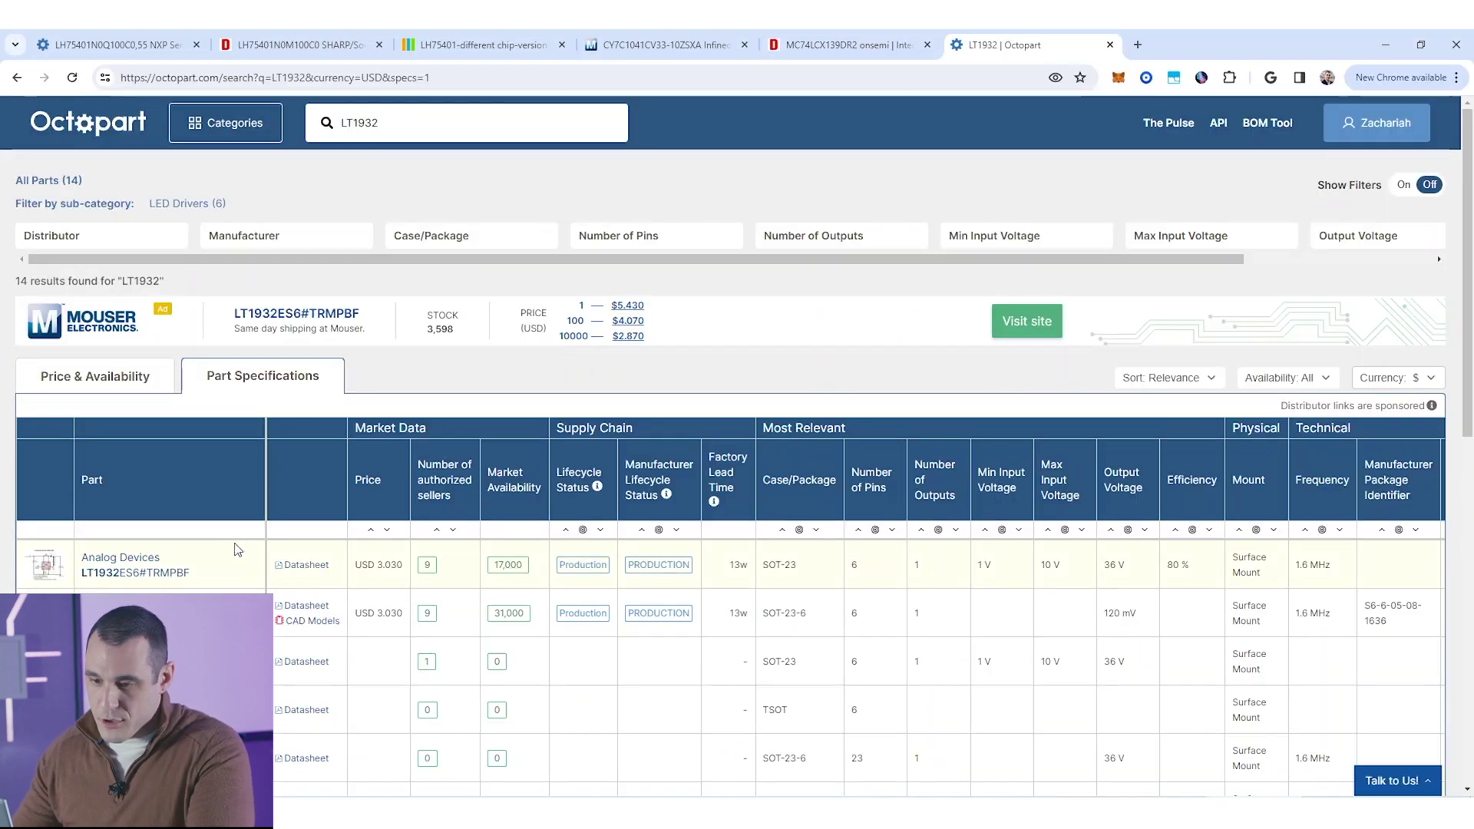
- Open the Octopart detail page for the Analog Devices LT1932ES6#TRMPBF part
{"action": "left_click", "coordinate": [153, 572]}
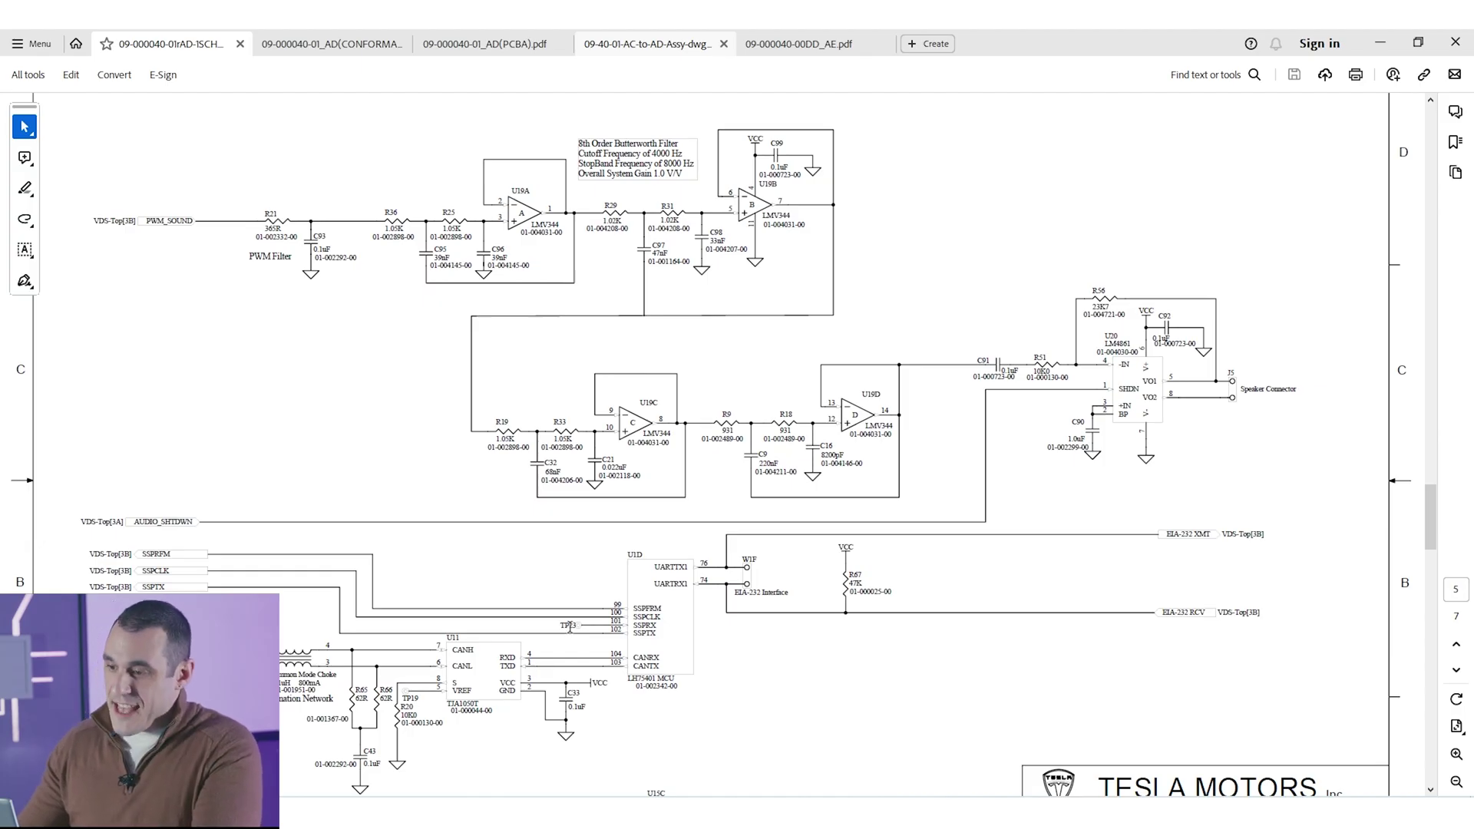
- Scroll the schematic PDF back to the page 1 block diagram, then down to page 2
{"action": "scroll", "coordinate": [570, 627], "scroll_direction": "up", "scroll_amount": 20}
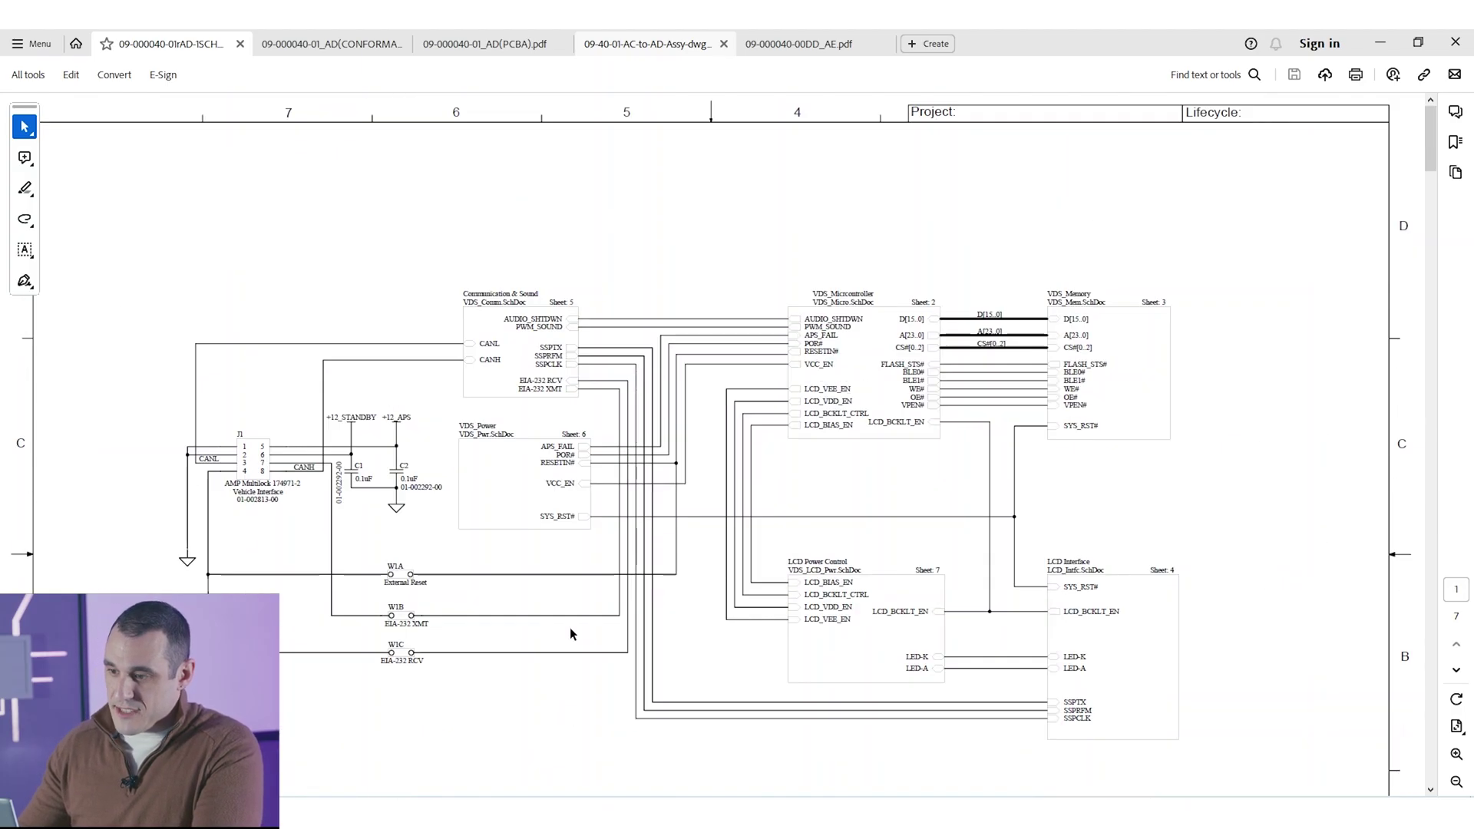
{"action": "scroll", "coordinate": [571, 628], "scroll_direction": "down", "scroll_amount": 1}
{"action": "scroll", "coordinate": [570, 634], "scroll_direction": "down", "scroll_amount": 1}
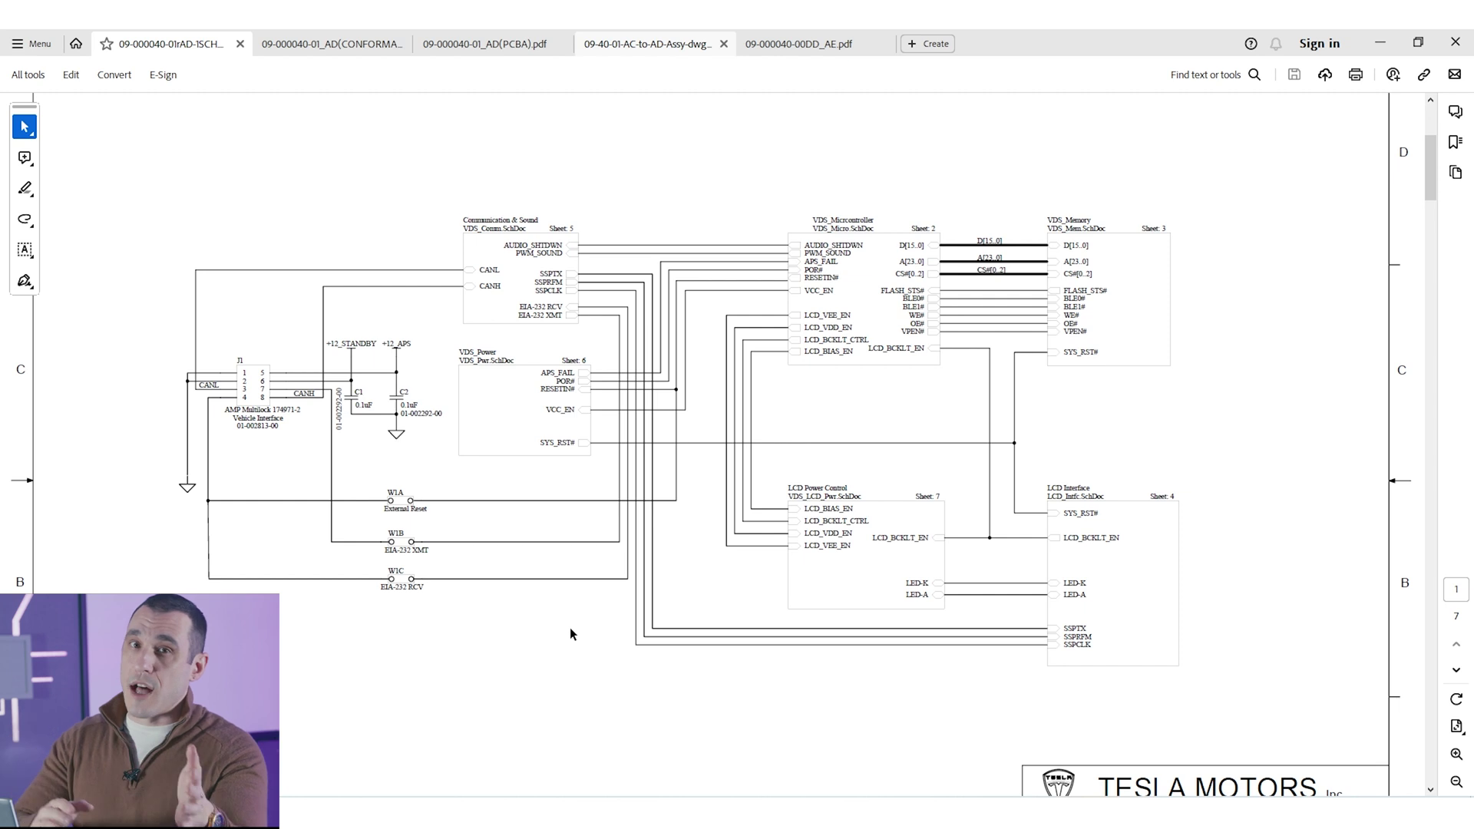
{"action": "scroll", "coordinate": [569, 634], "scroll_direction": "down", "scroll_amount": 20}
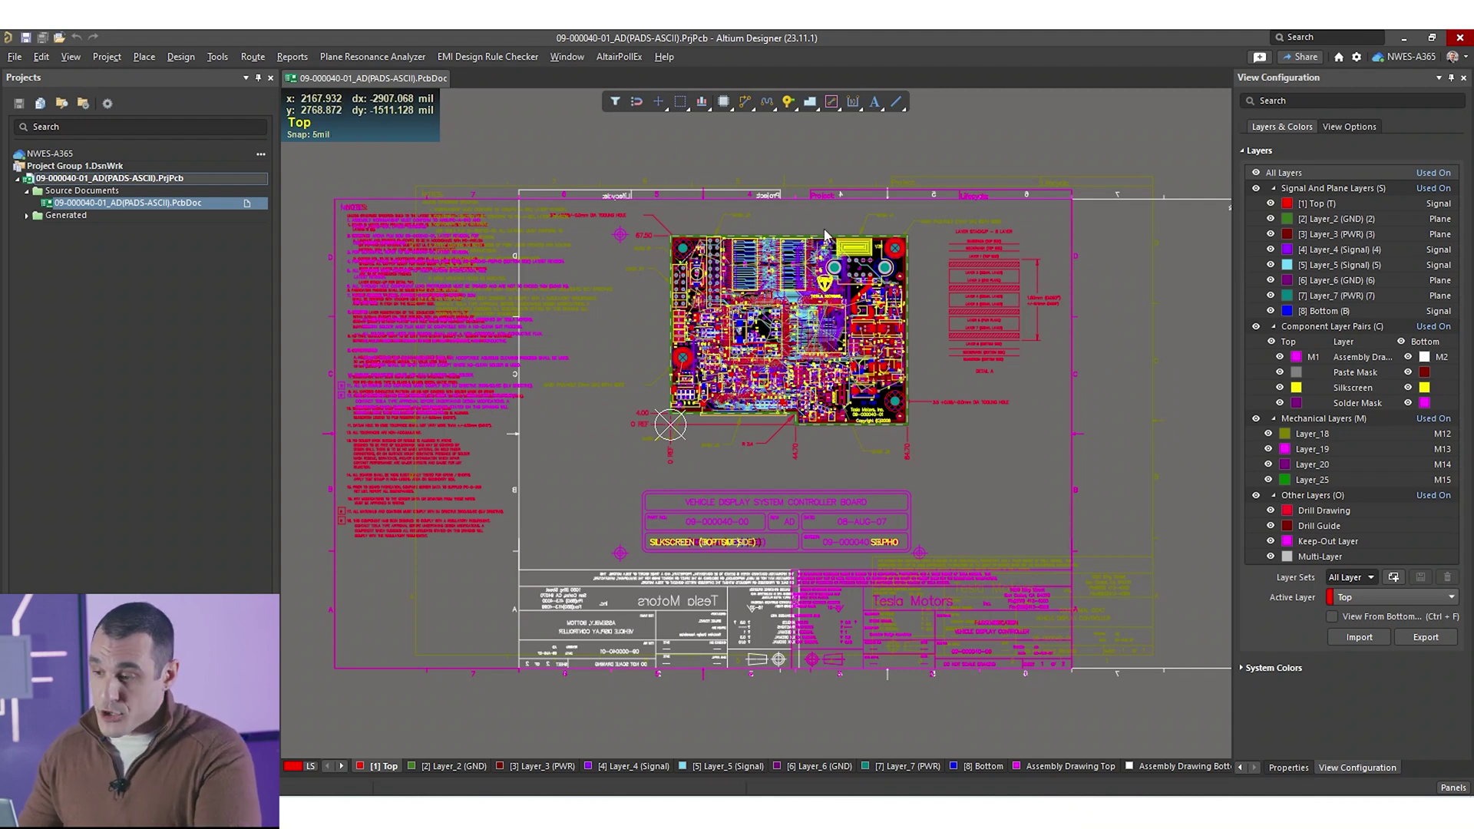
{"action": "scroll", "coordinate": [748, 247], "scroll_direction": "up", "scroll_amount": 2, "text": "ctrl"}
{"action": "scroll", "coordinate": [748, 247], "scroll_direction": "up", "scroll_amount": 4, "text": "ctrl"}
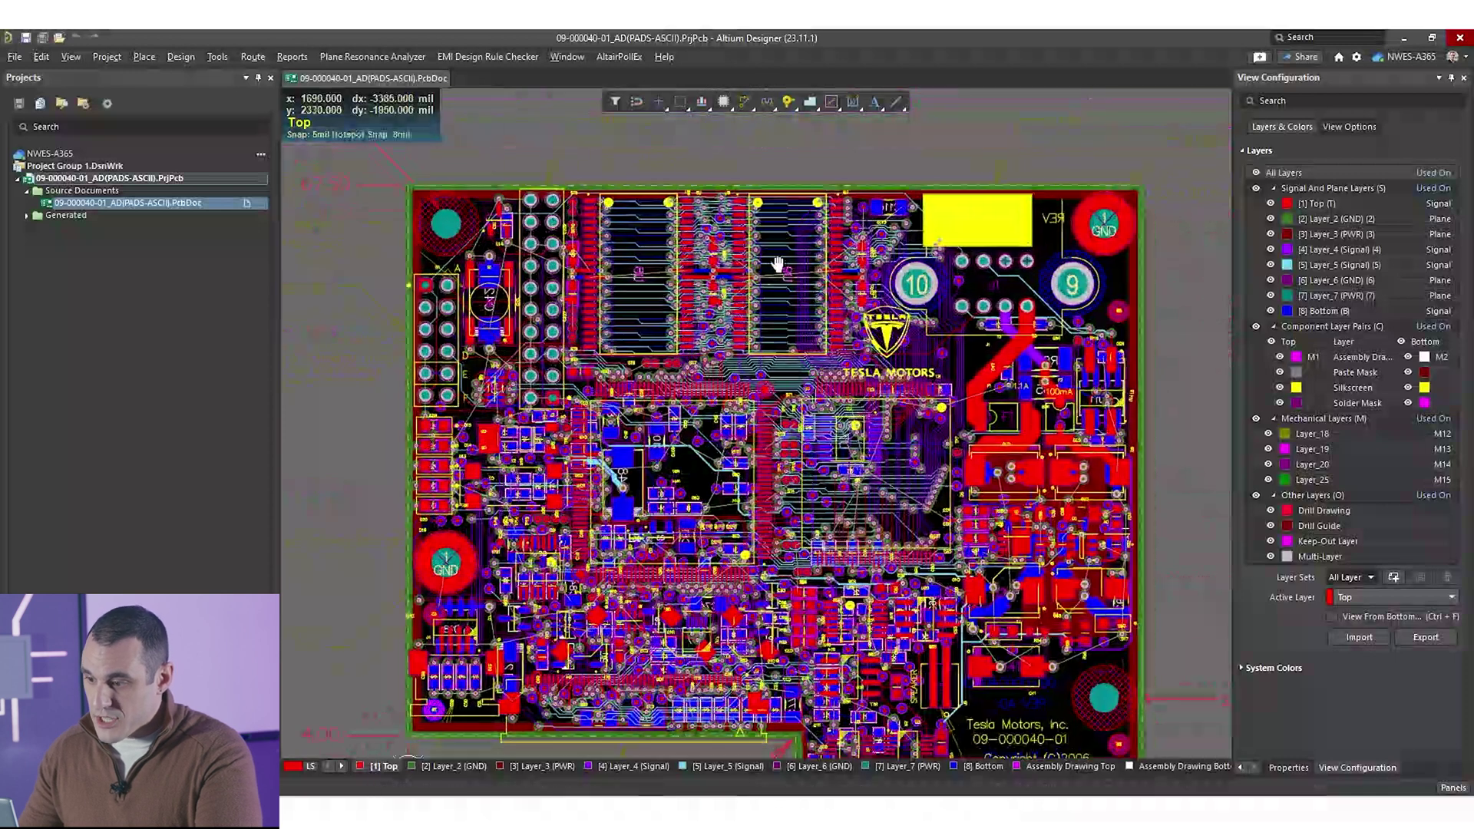
{"action": "right_click_drag", "start_coordinate": [778, 264], "coordinate": [747, 222]}
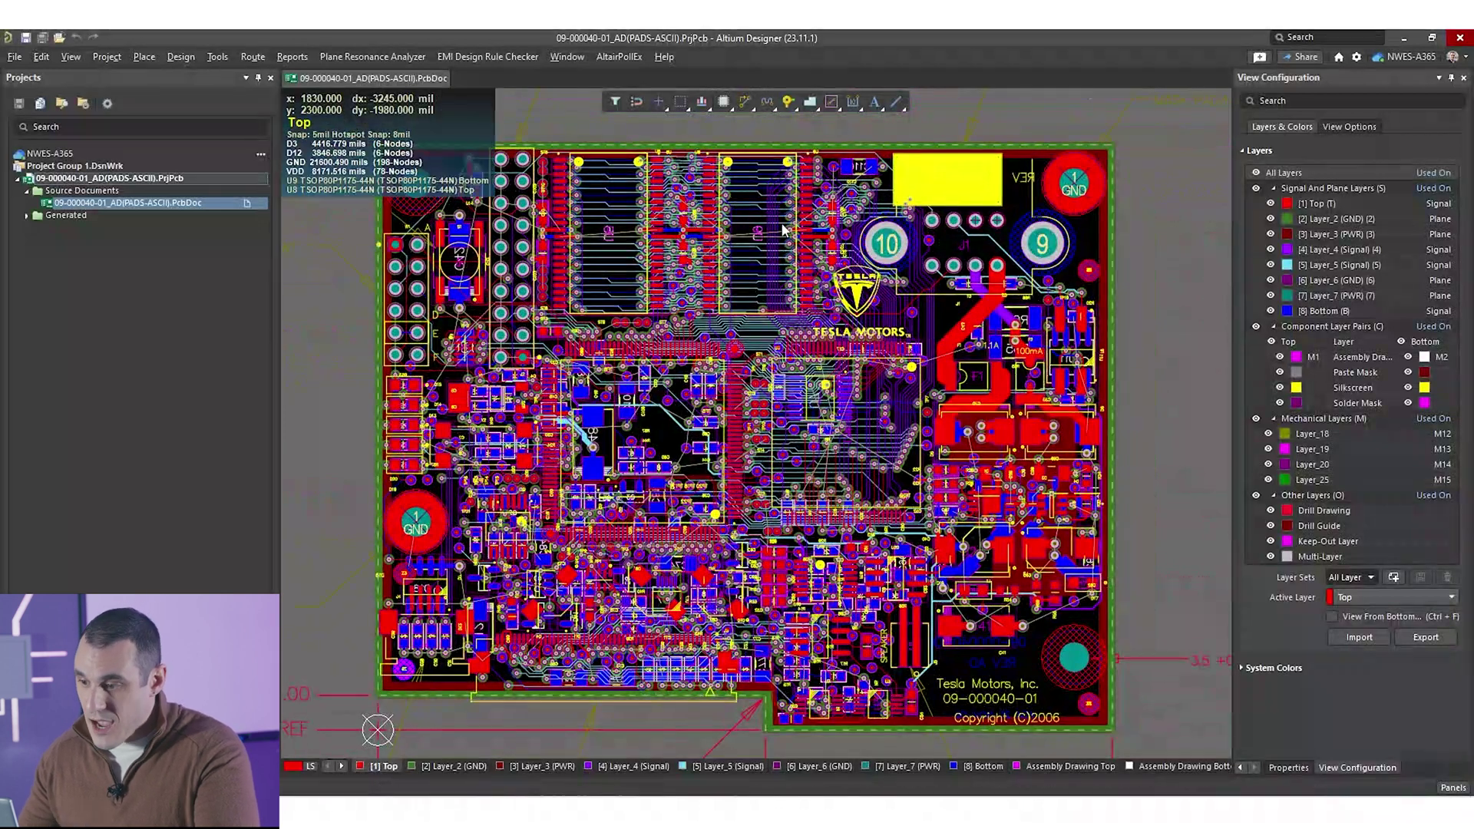
{"action": "right_click_drag", "start_coordinate": [731, 345], "coordinate": [735, 367]}
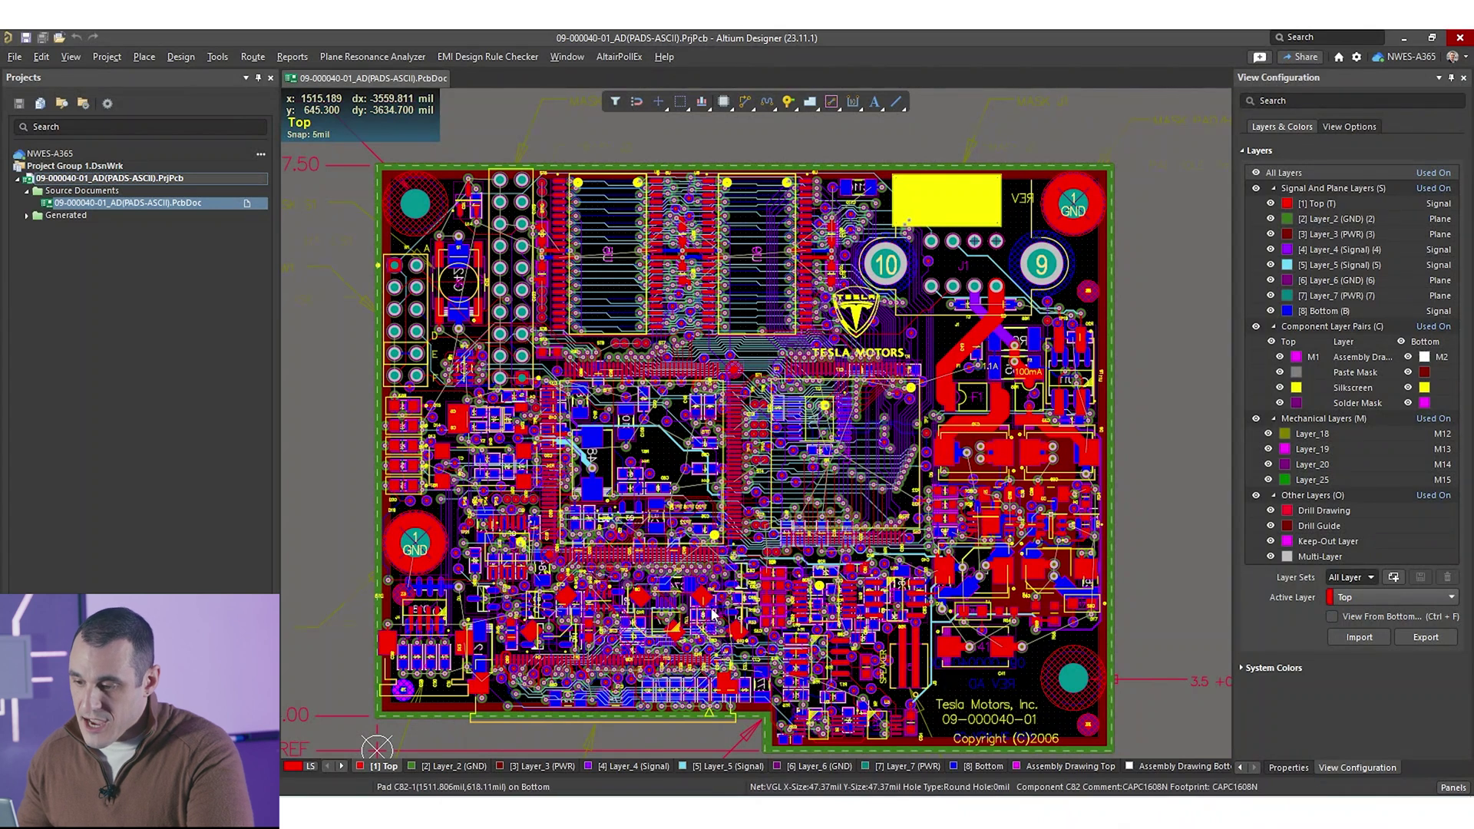
{"action": "key", "text": "ctrl+Page_Down"}
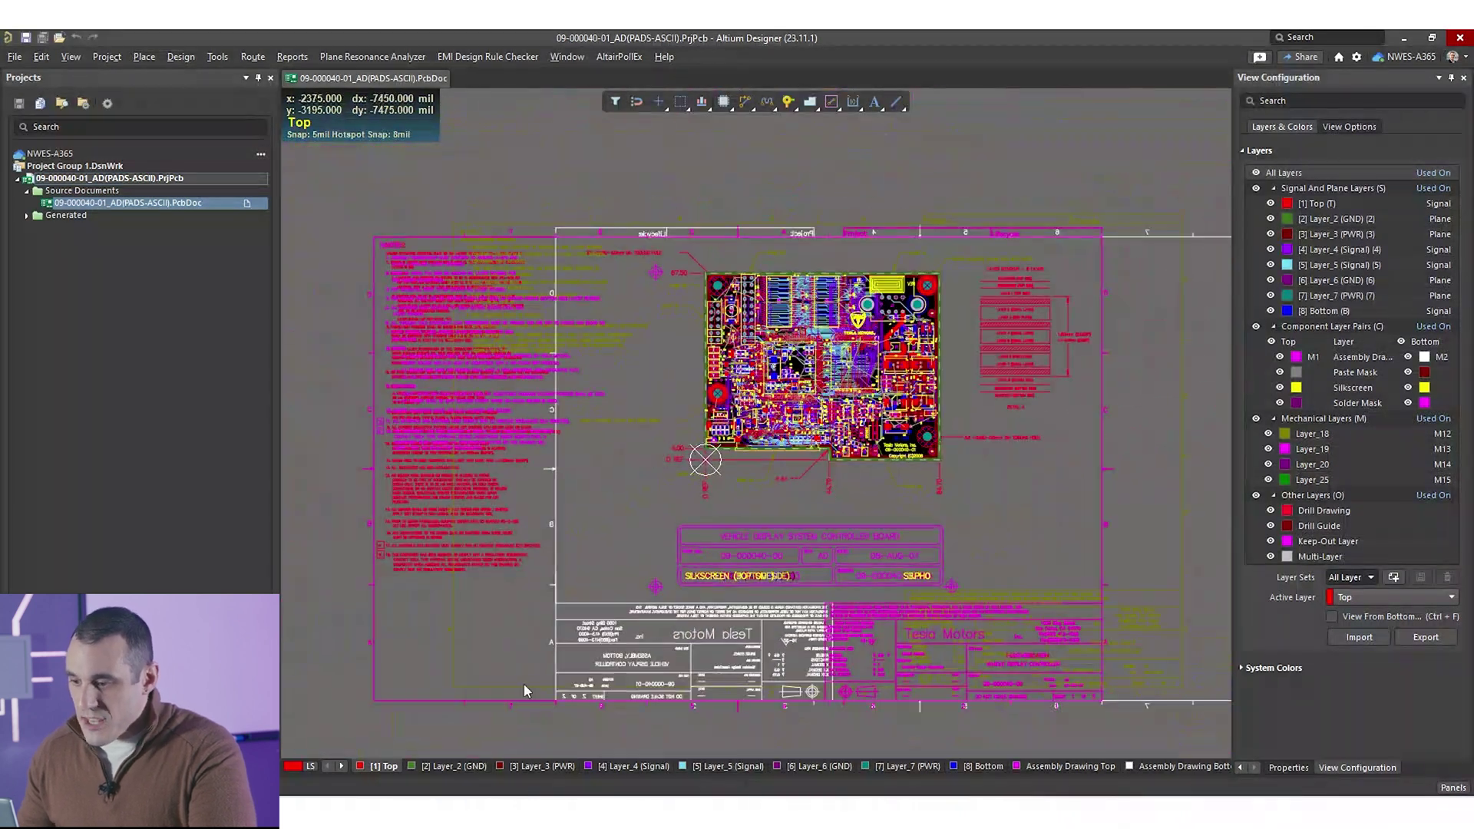
{"action": "left_click", "coordinate": [1071, 765]}
- Show the Assembly Drawing Top layer alone with other layers hidden, and zoom into its notes
{"action": "key", "text": "shift+s"}
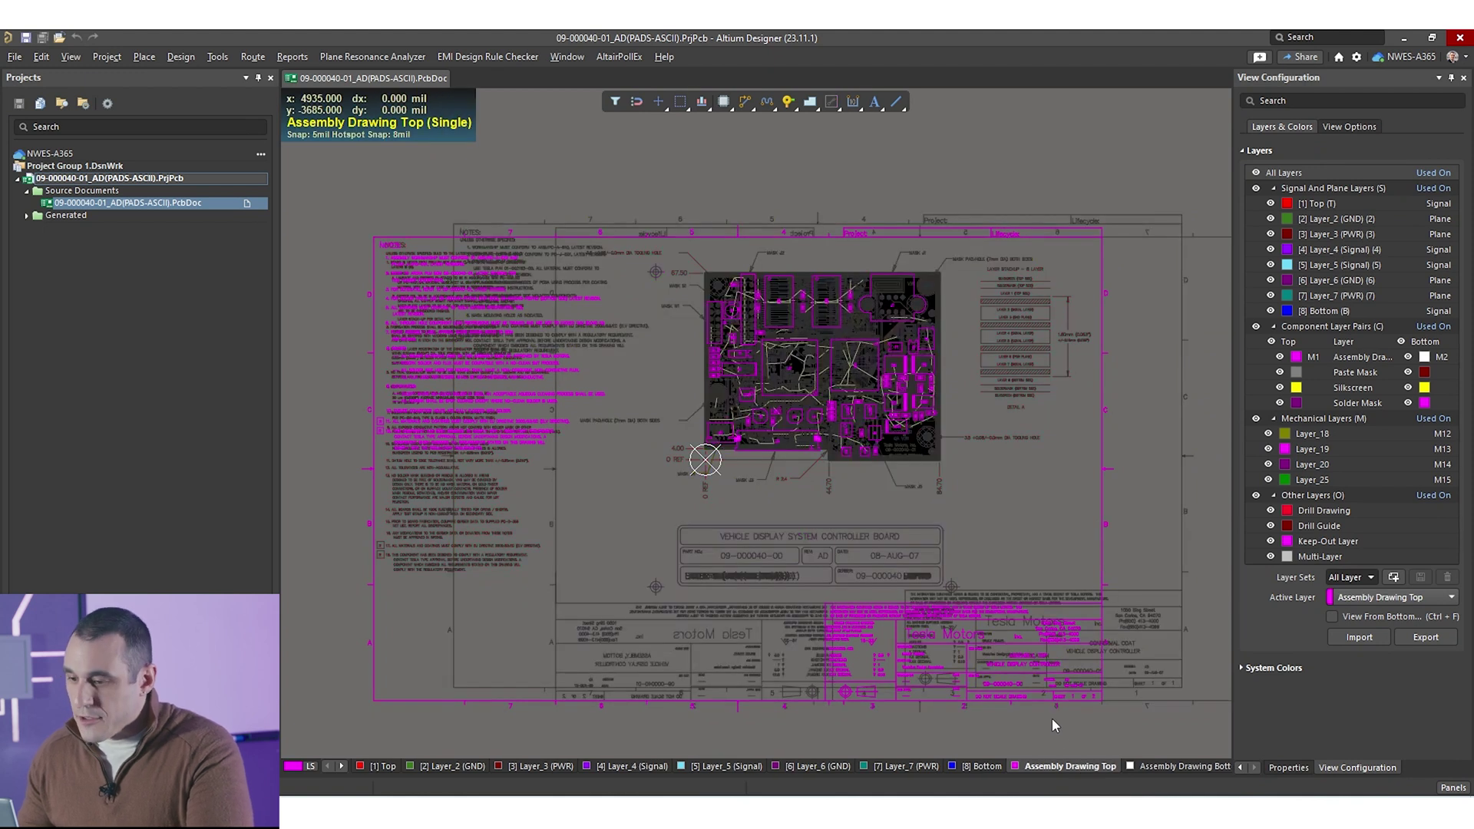
{"action": "key", "text": "shift+s"}
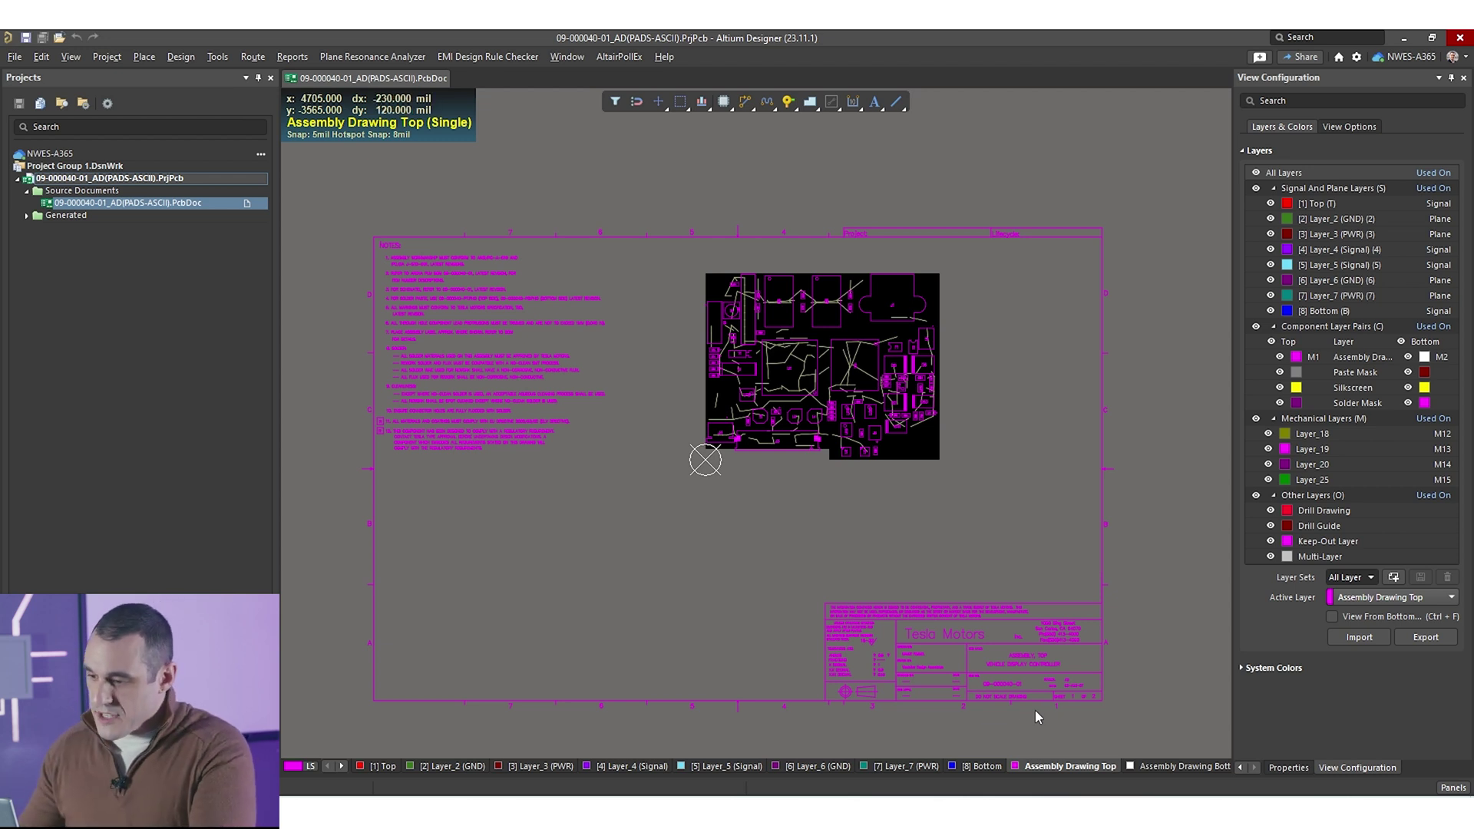
{"action": "scroll", "coordinate": [404, 347], "scroll_direction": "up", "scroll_amount": 5, "text": "ctrl"}
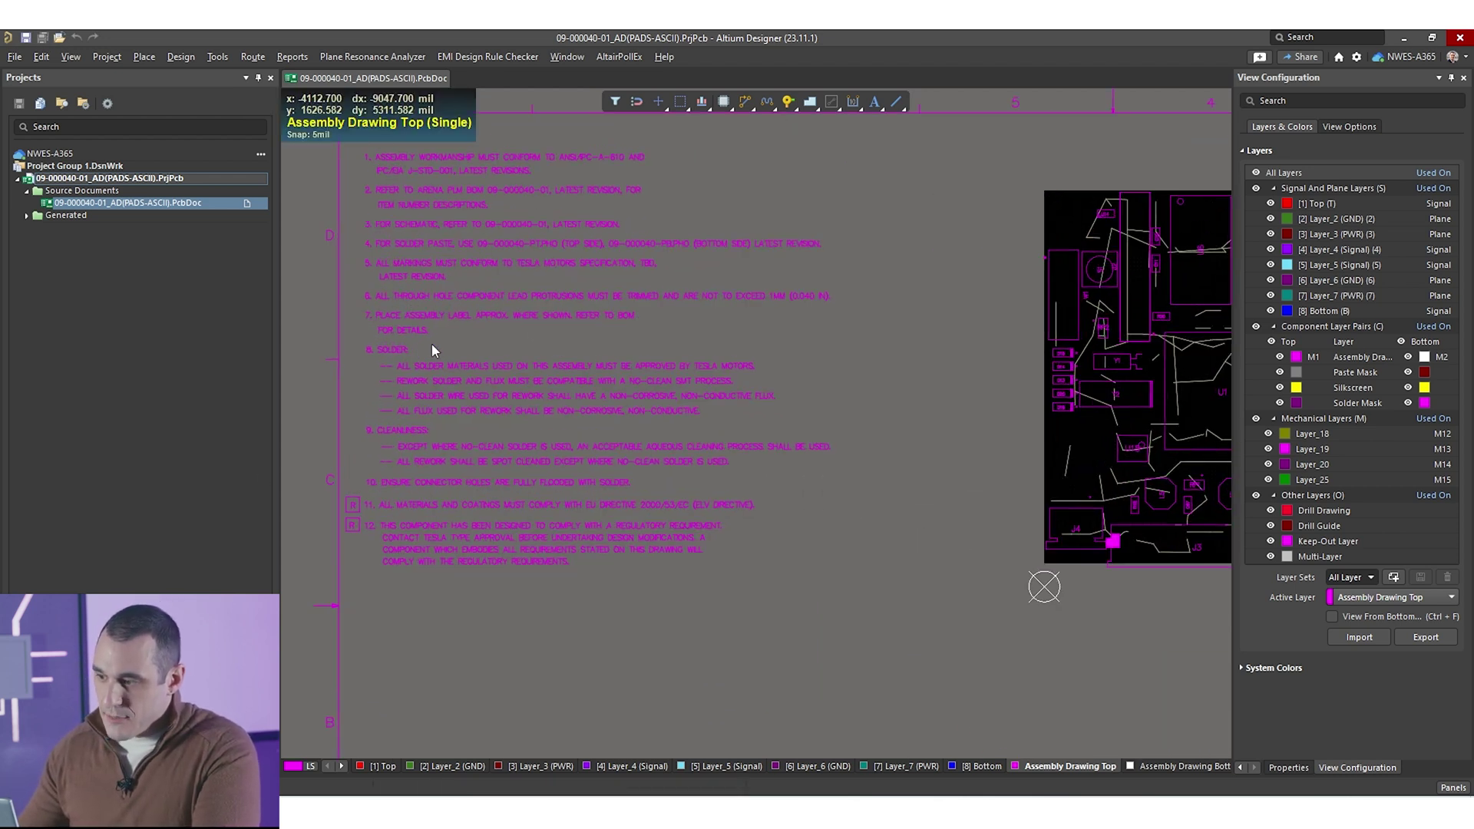
{"action": "scroll", "coordinate": [432, 343], "scroll_direction": "up", "scroll_amount": 2, "text": "ctrl"}
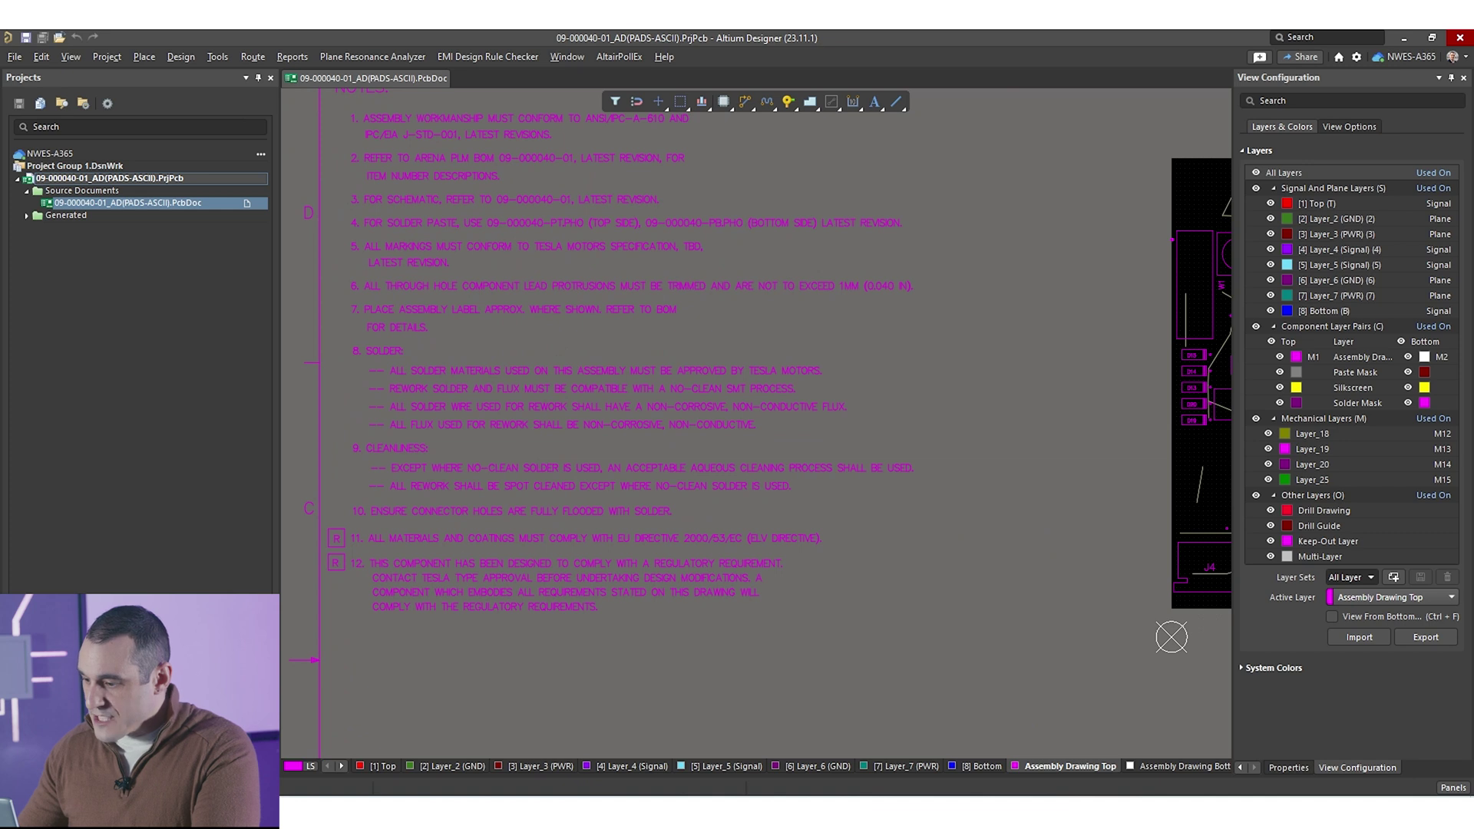
- Compare against the assembly drawing PDF in Acrobat, then return to the PCB layout
{"action": "key", "text": "alt+Tab"}
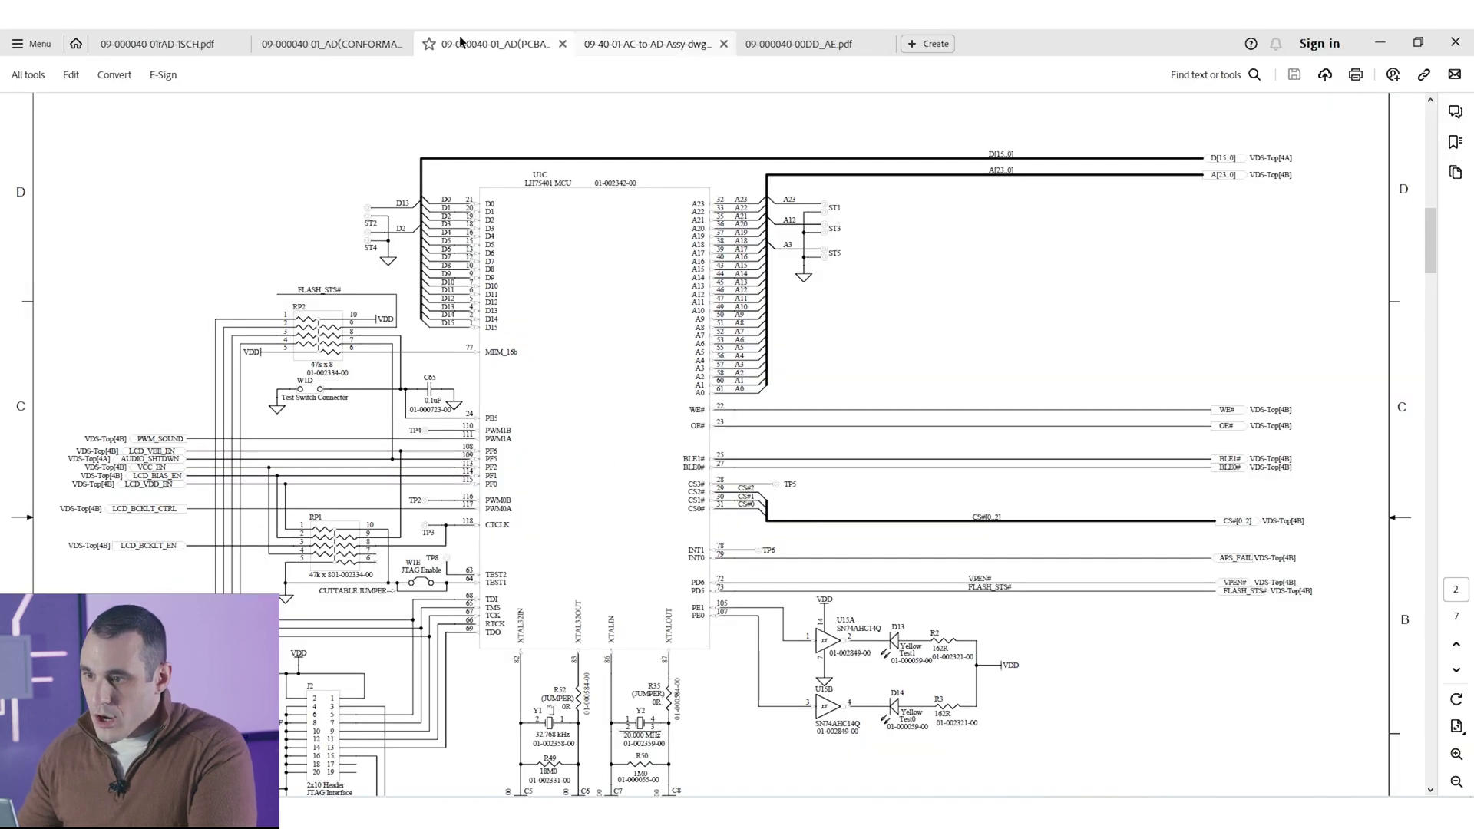
{"action": "left_click", "coordinate": [460, 41]}
{"action": "scroll", "coordinate": [872, 366], "scroll_direction": "down", "scroll_amount": 3, "text": "ctrl"}
{"action": "right_click", "coordinate": [875, 398]}
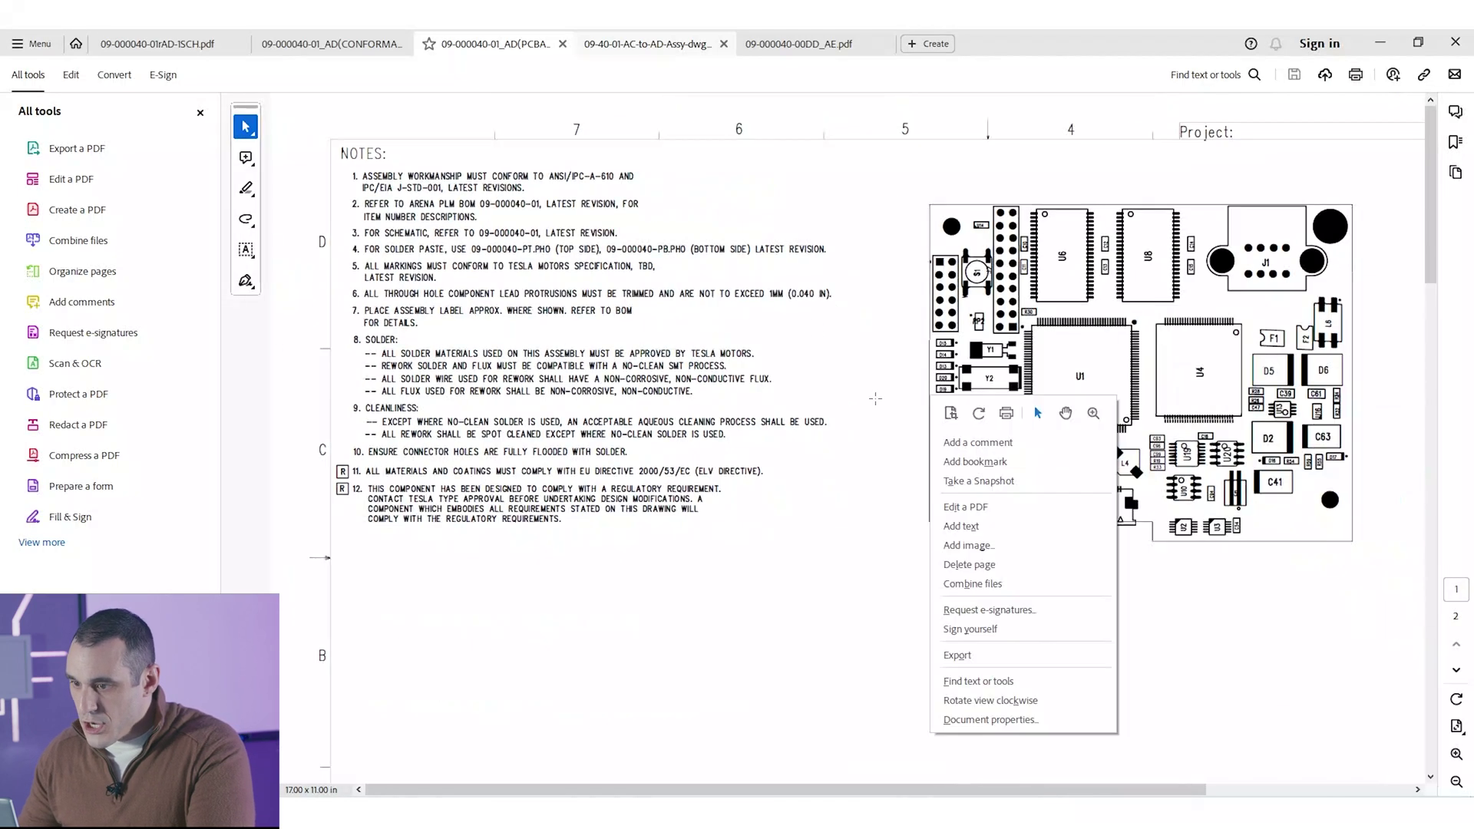
{"action": "left_click", "coordinate": [875, 397]}
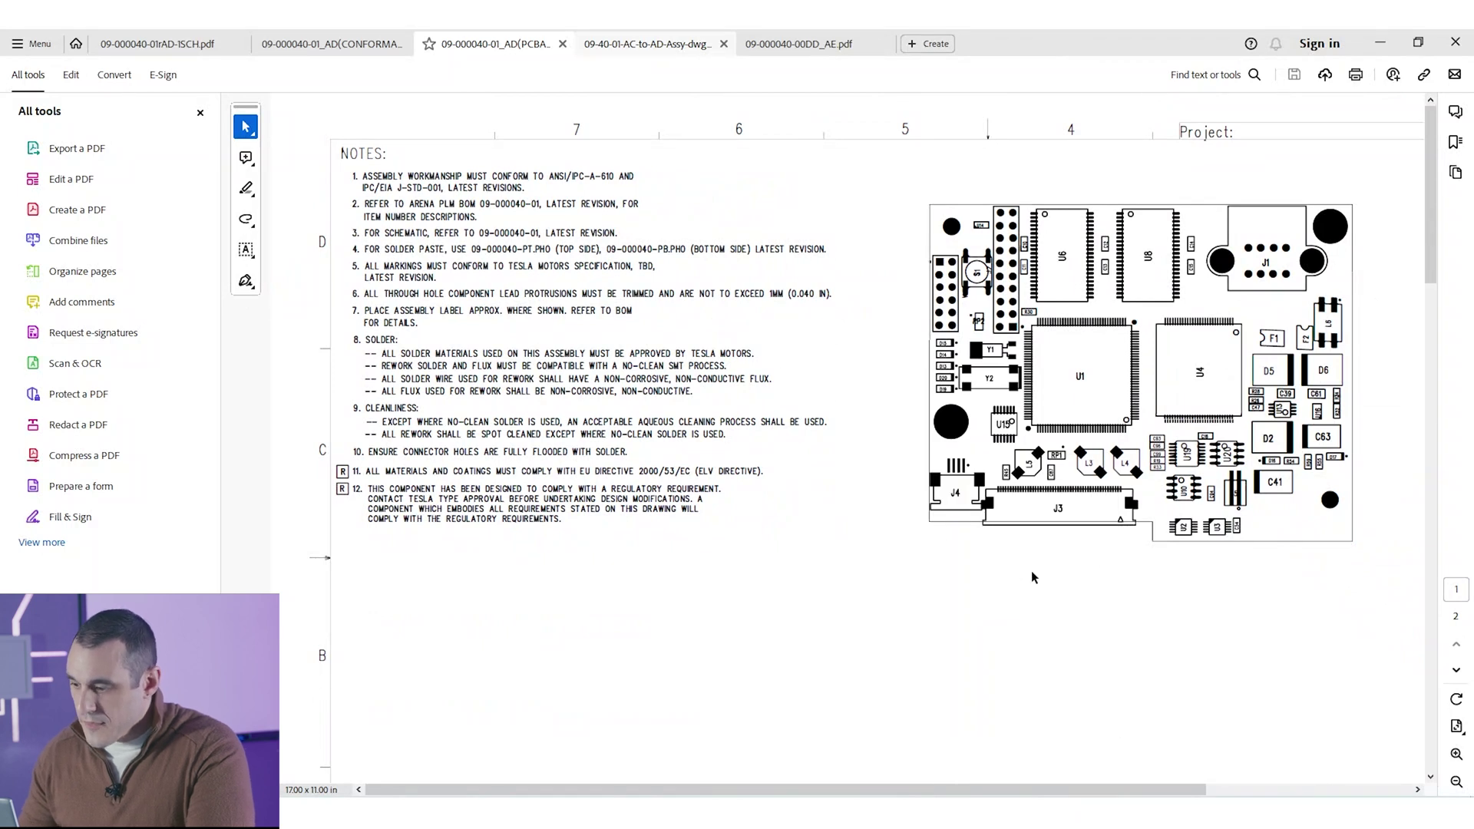
{"action": "key", "text": "alt+Tab"}
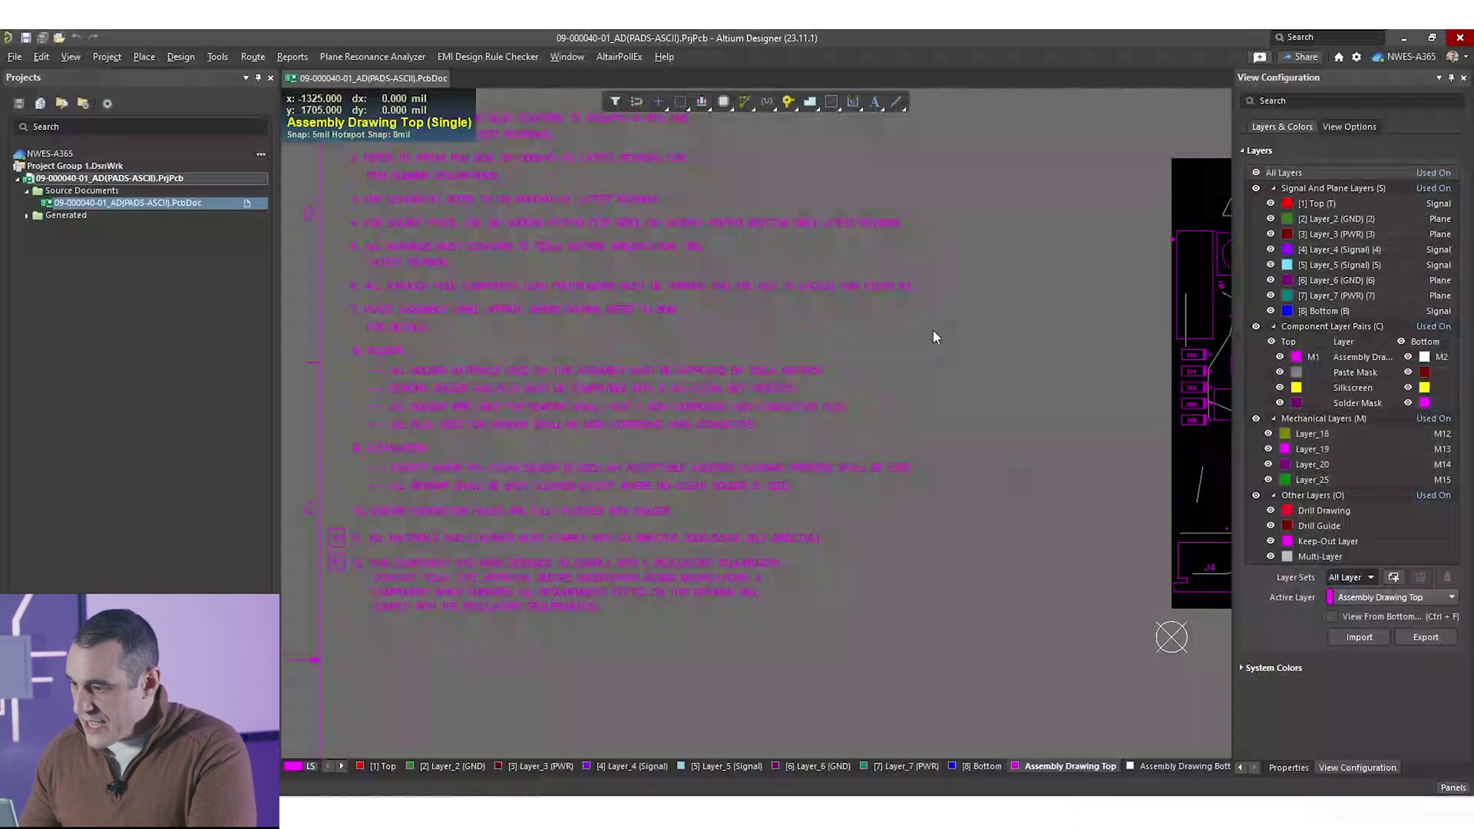
- Make mechanical Layer_18 the active layer, pan the board into view, then return to the assembly PDF
{"action": "scroll", "coordinate": [933, 334], "scroll_direction": "down", "scroll_amount": 4, "text": "ctrl"}
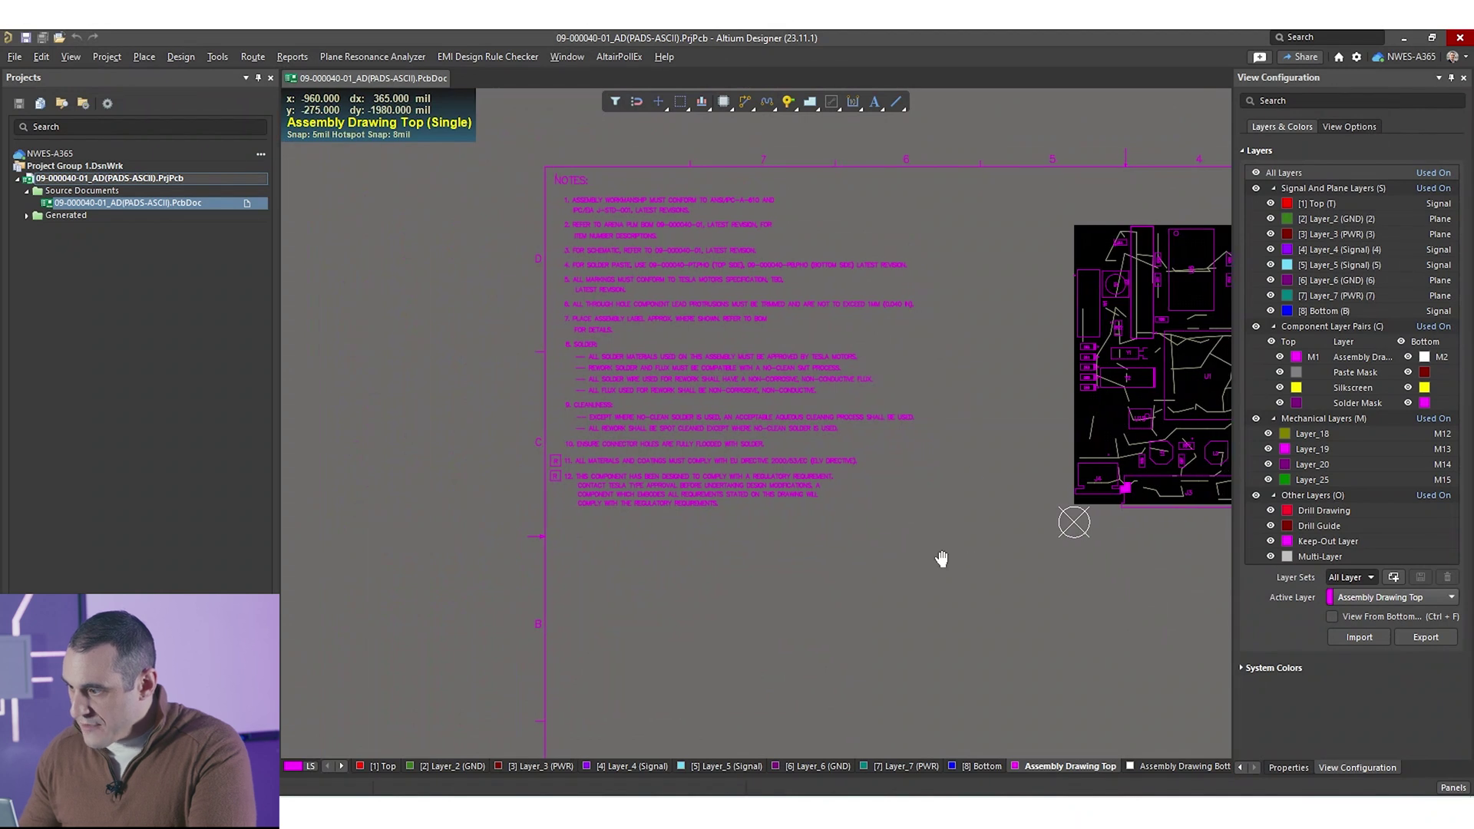
{"action": "right_click_drag", "start_coordinate": [941, 558], "coordinate": [787, 554]}
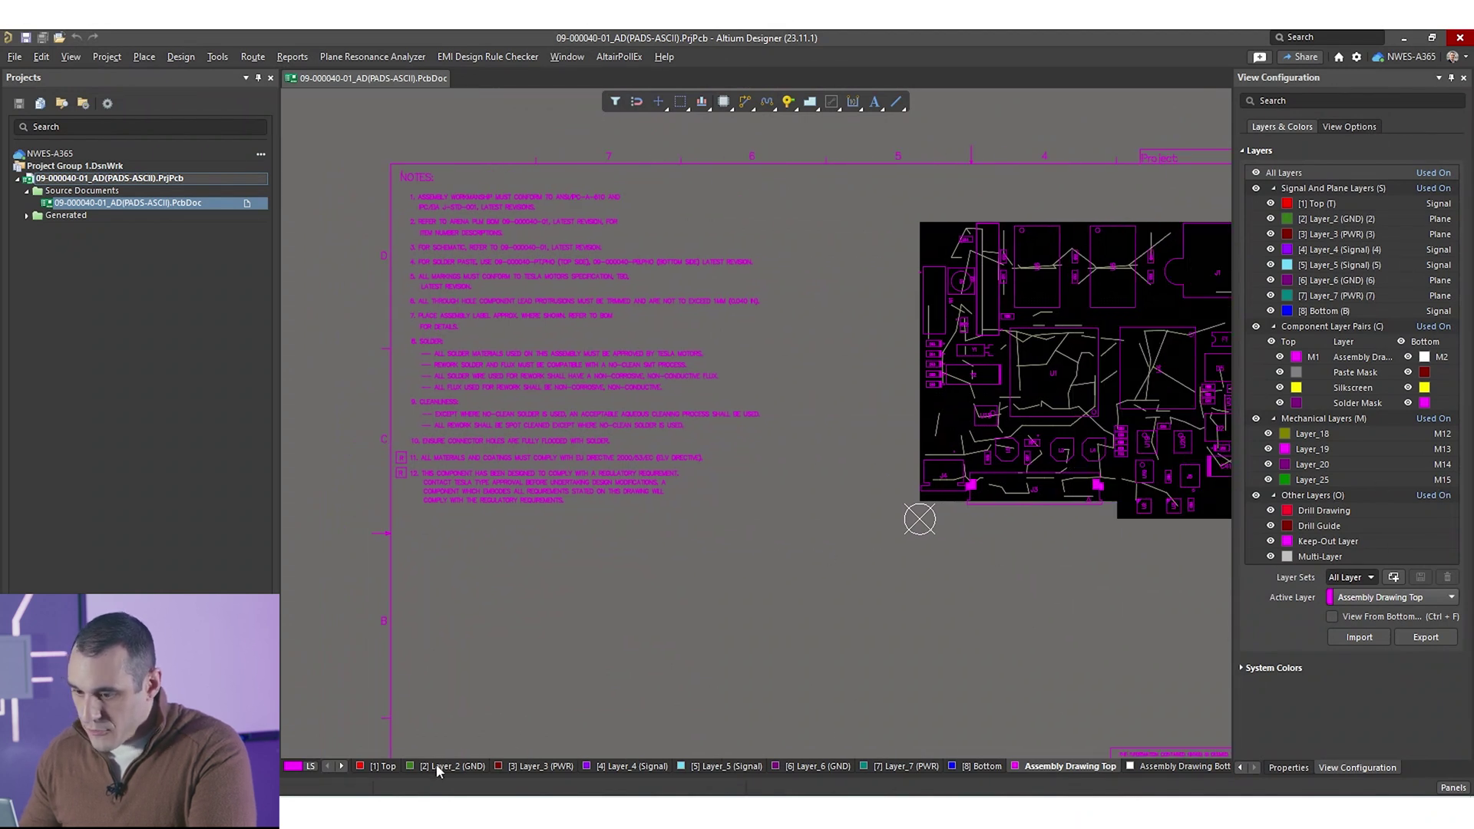
{"action": "left_click", "coordinate": [341, 766]}
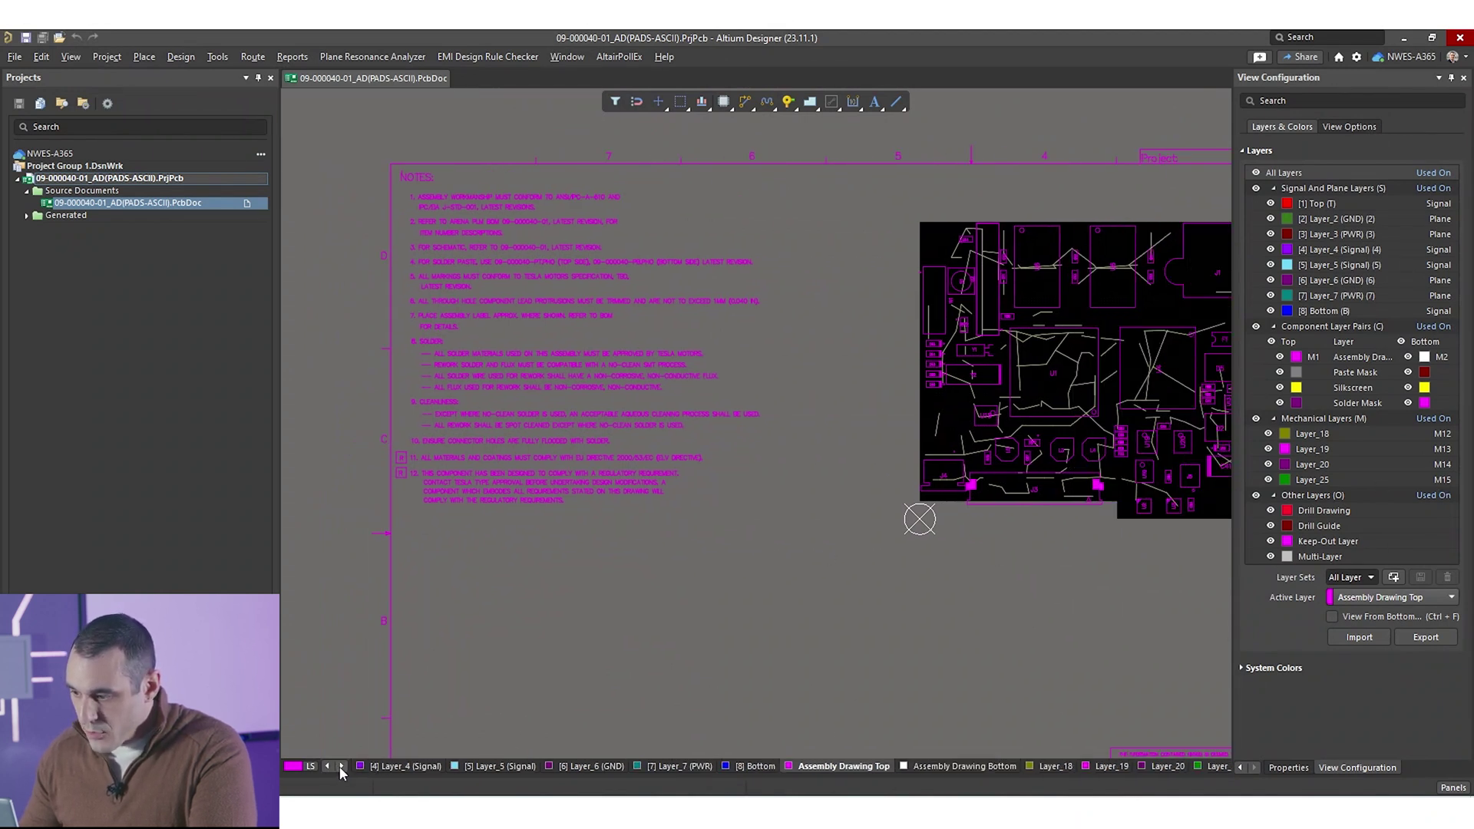
{"action": "left_click", "coordinate": [845, 766]}
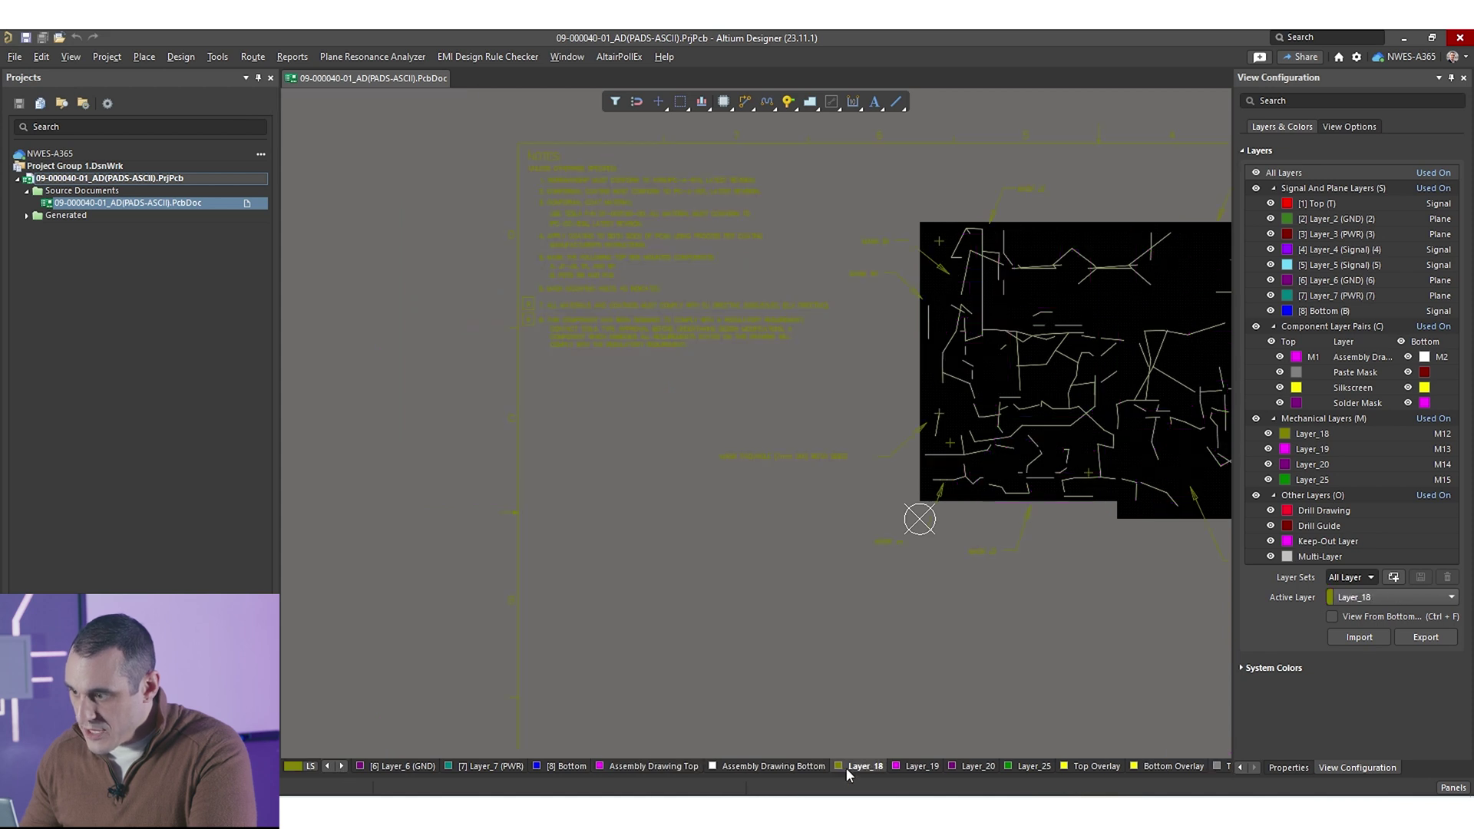
{"action": "right_click_drag", "start_coordinate": [946, 632], "coordinate": [675, 701]}
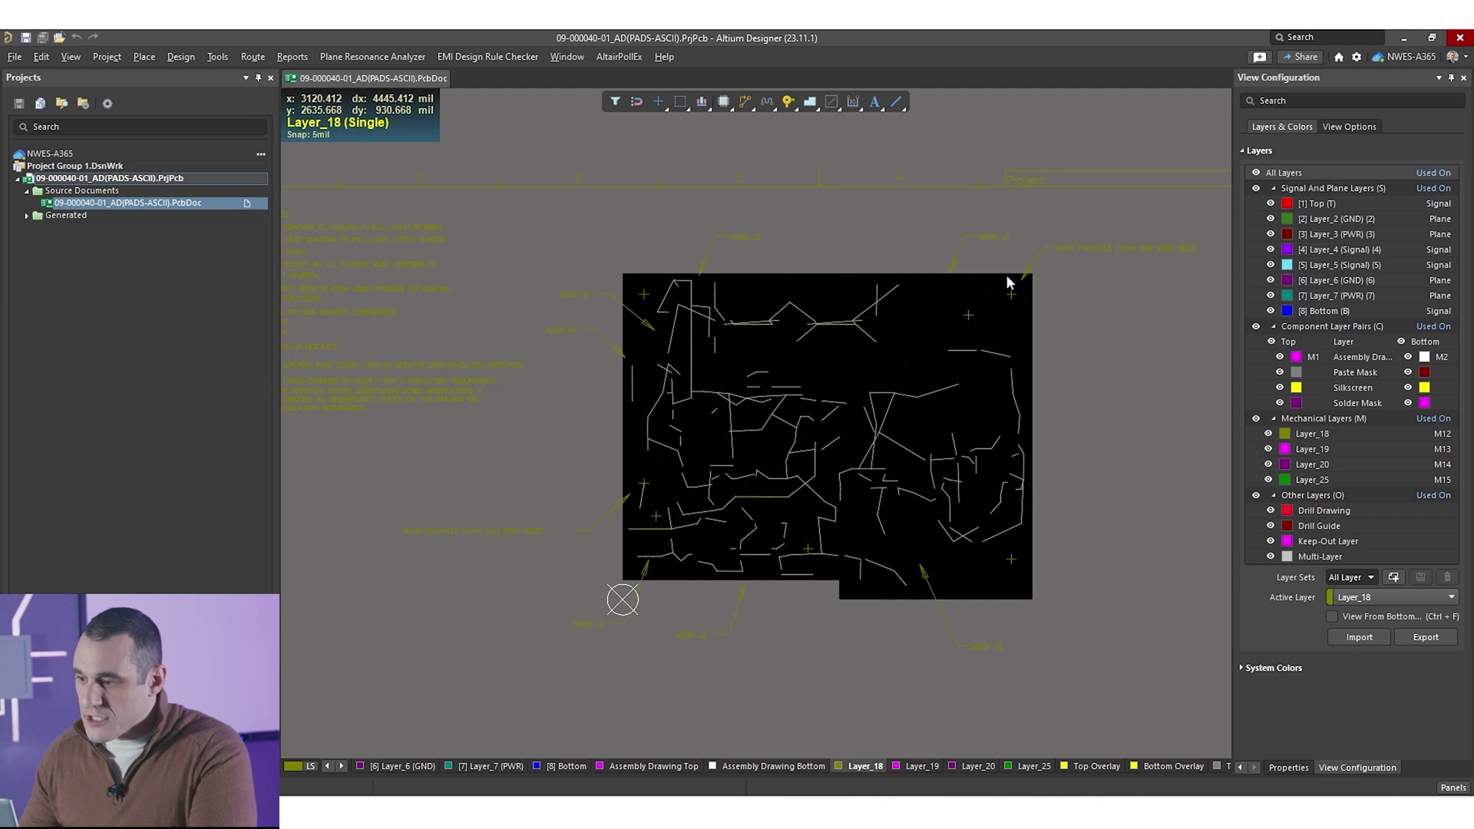
{"action": "right_click_drag", "start_coordinate": [711, 303], "coordinate": [944, 307]}
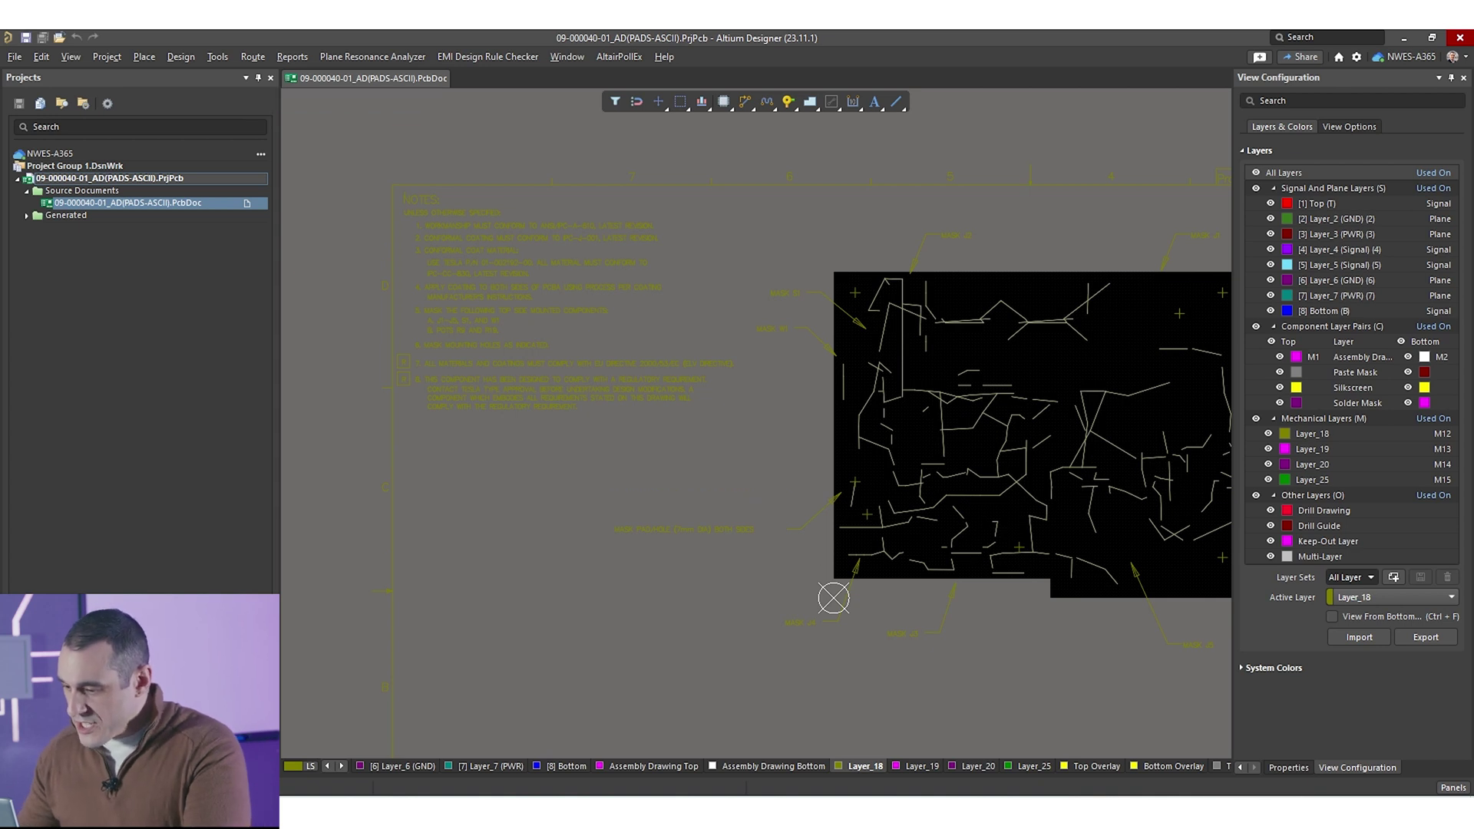
{"action": "key", "text": "alt+Tab"}
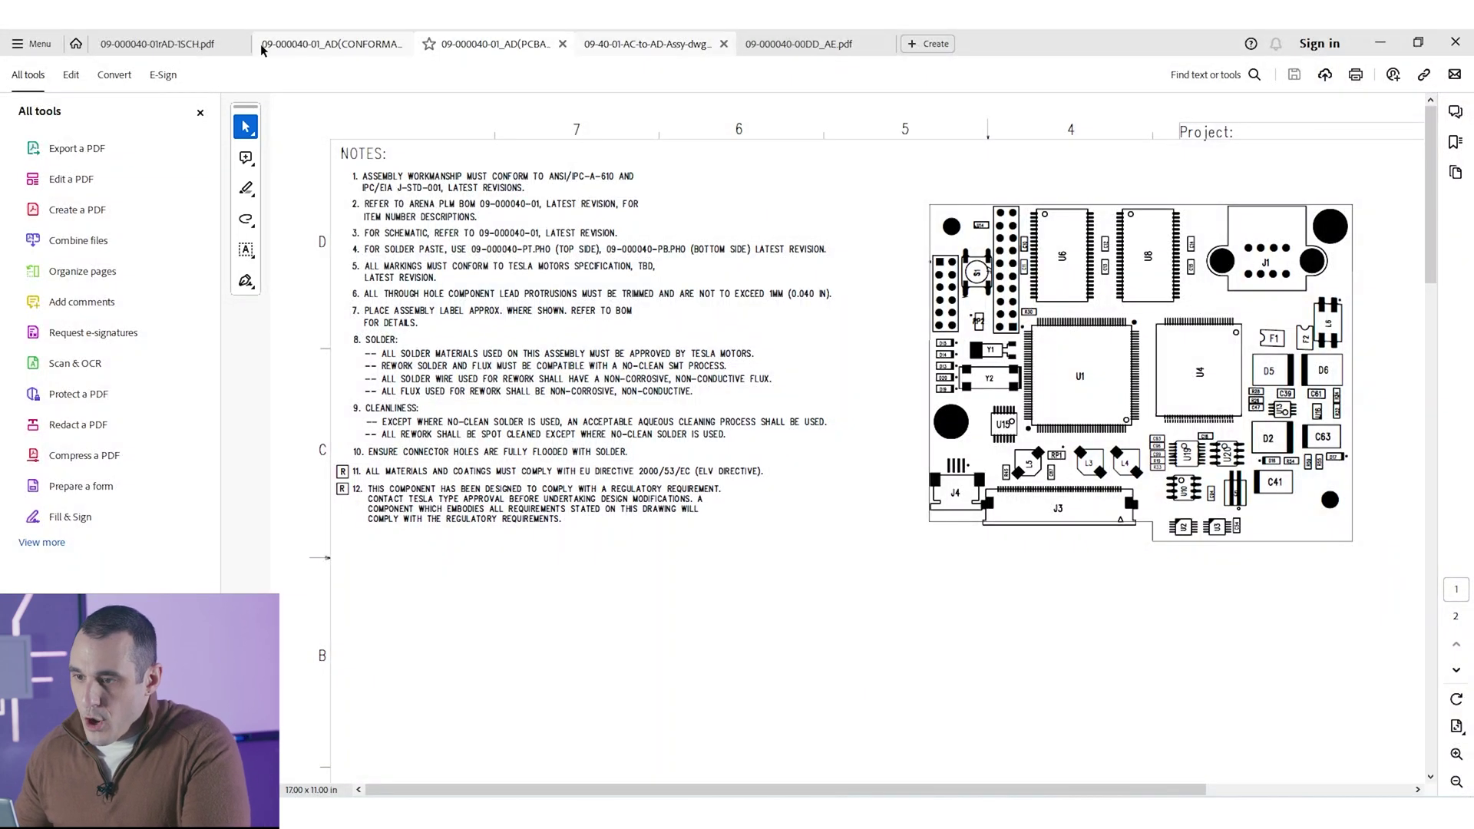
- Fit the conformal coating mask drawing in view and review its NOTES before returning to Altium
{"action": "left_click", "coordinate": [312, 43]}
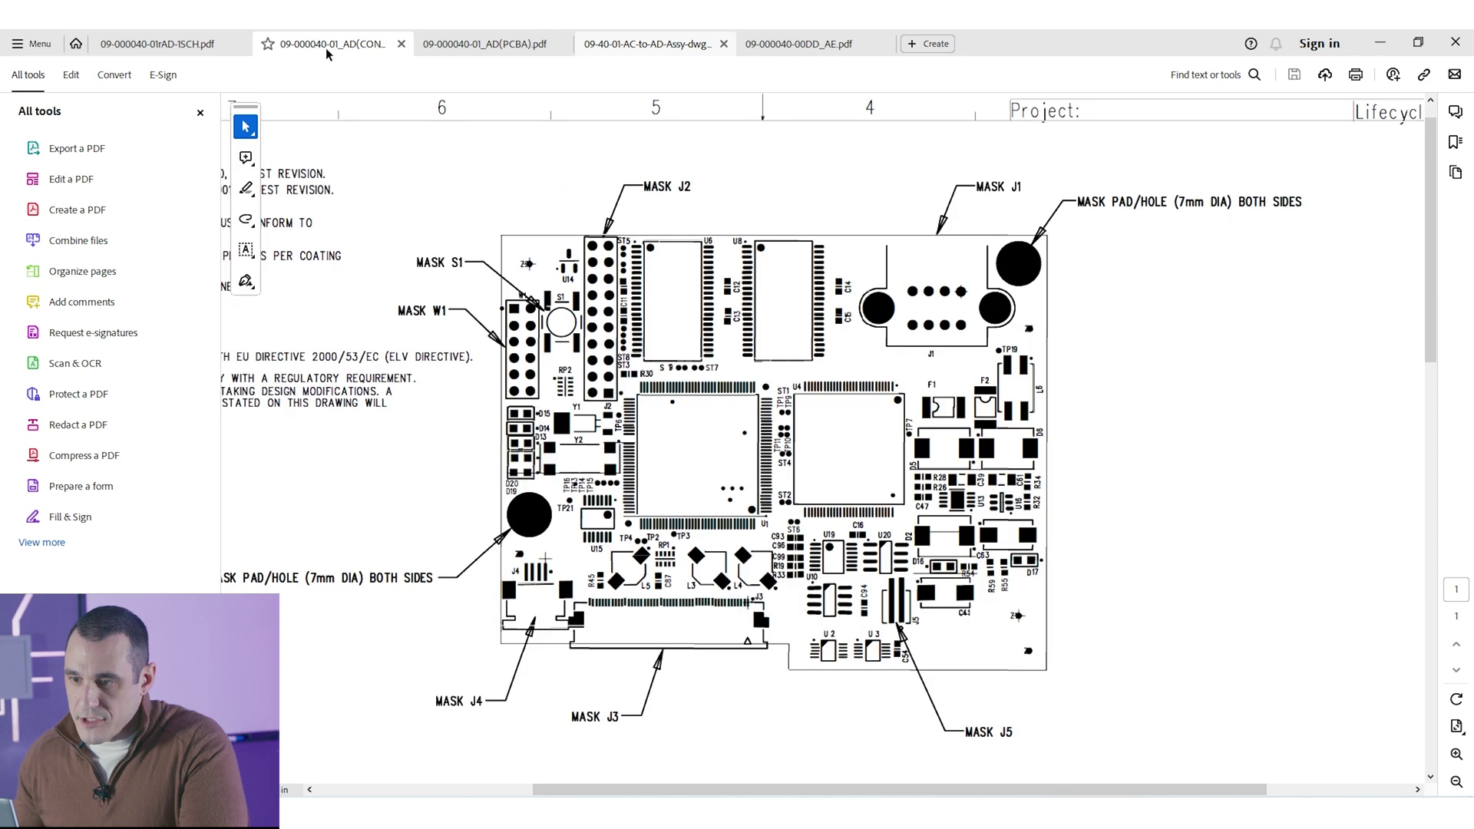
{"action": "right_click", "coordinate": [439, 200]}
{"action": "left_click", "coordinate": [593, 223]}
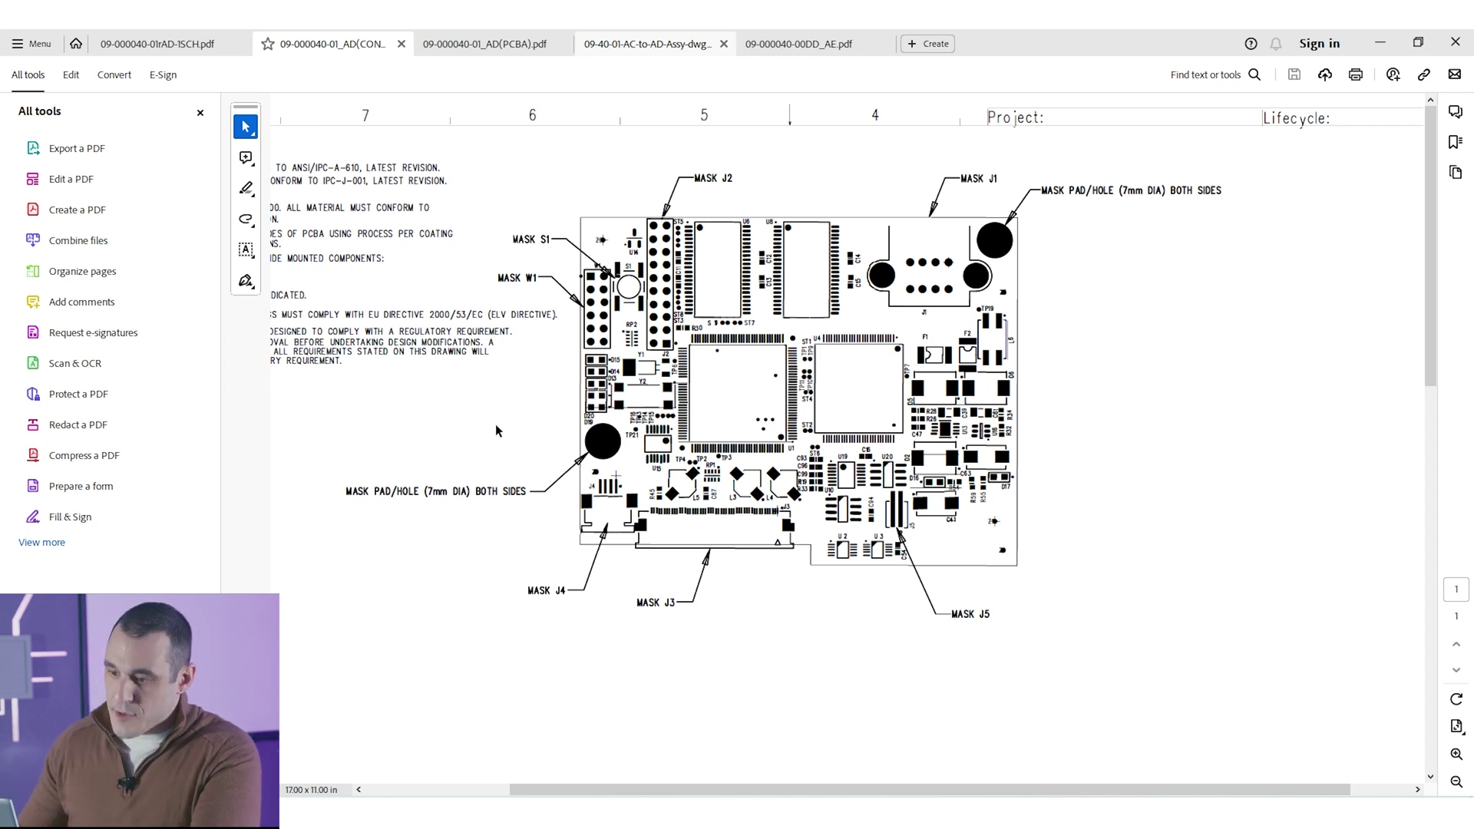
{"action": "scroll", "coordinate": [495, 426], "scroll_direction": "left", "scroll_amount": 4}
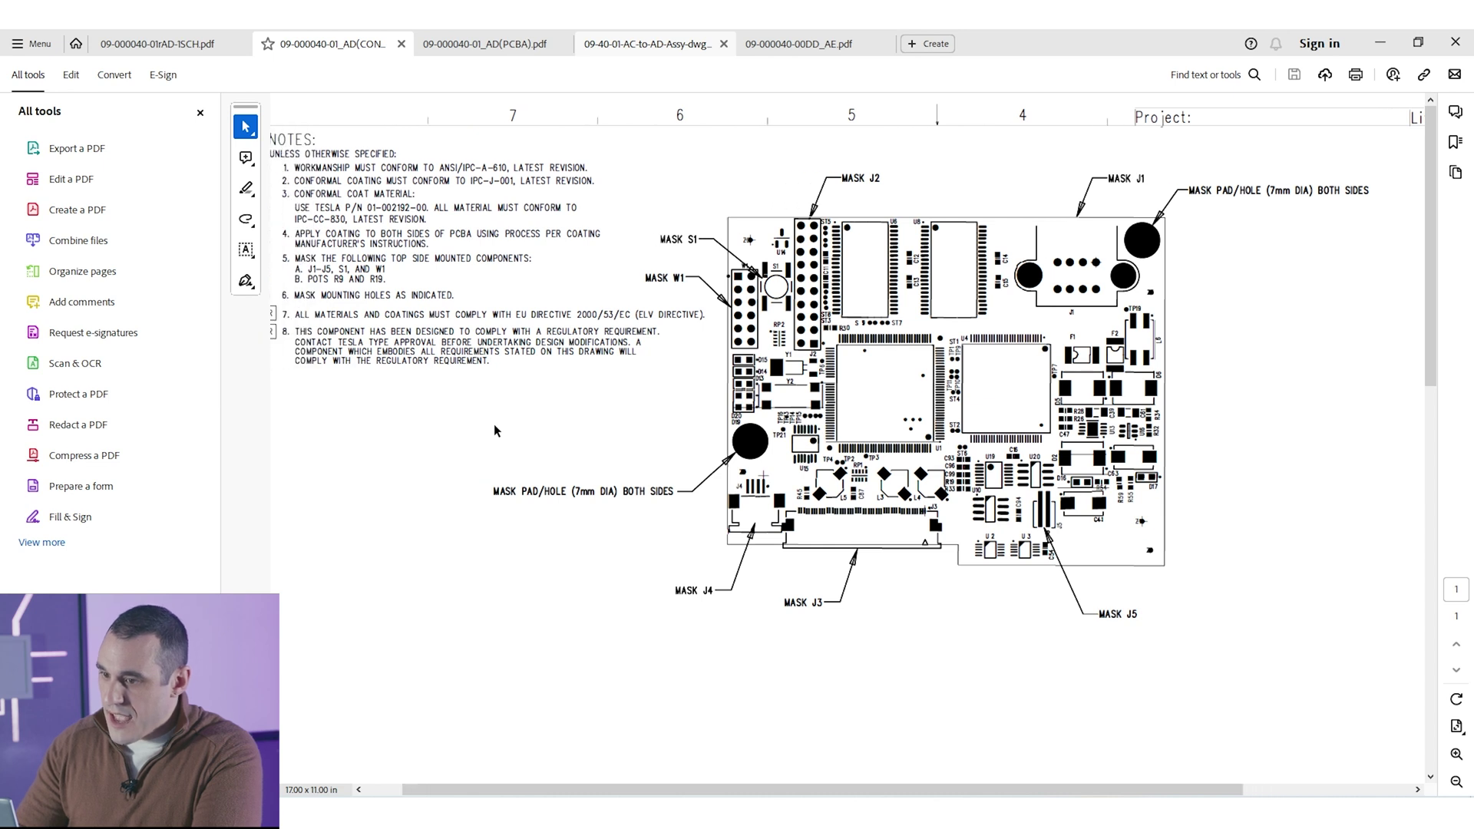
{"action": "scroll", "coordinate": [494, 429], "scroll_direction": "left", "scroll_amount": 2}
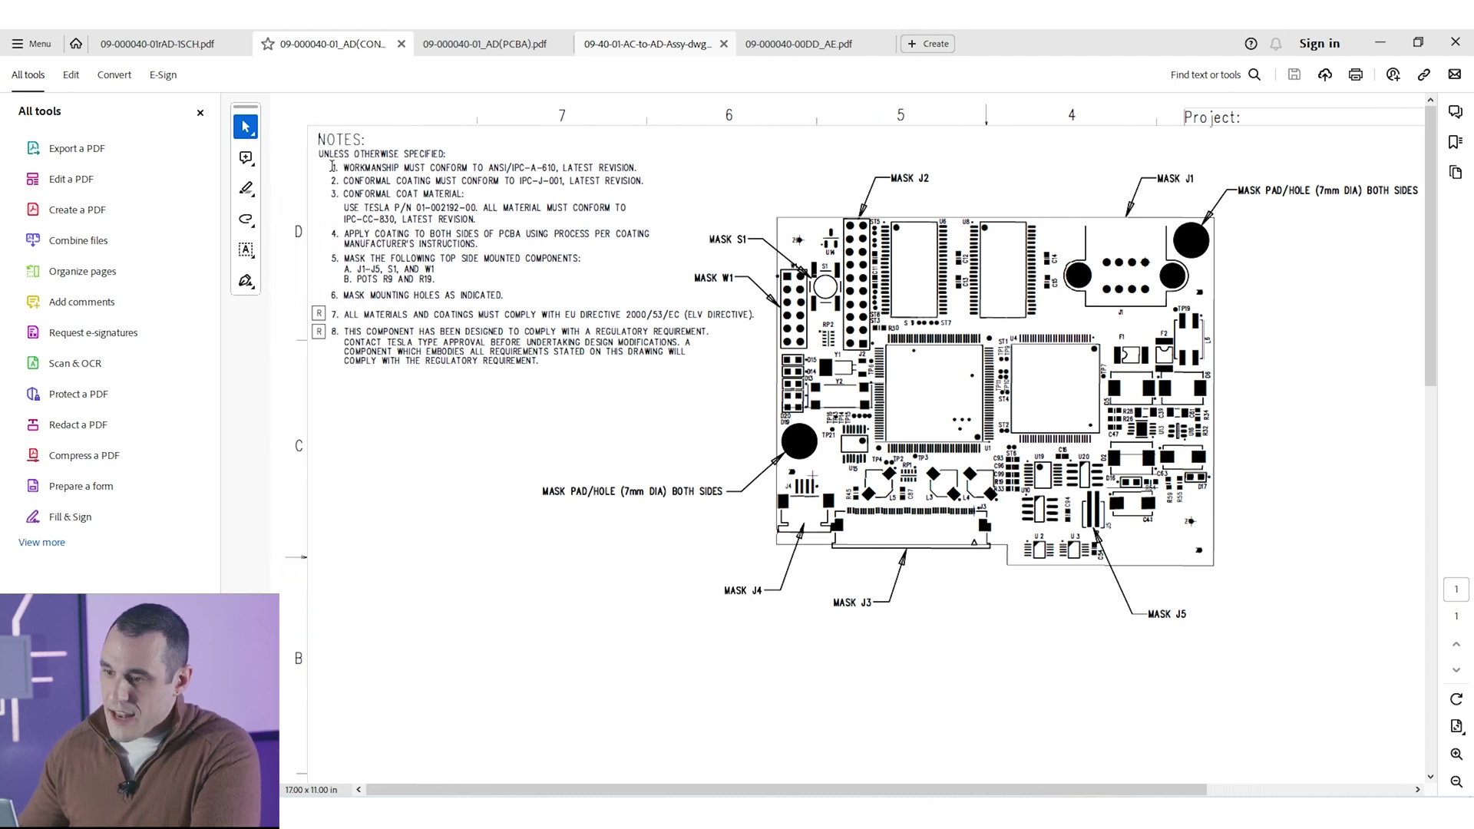
{"action": "scroll", "coordinate": [332, 166], "scroll_direction": "up", "scroll_amount": 5, "text": "ctrl"}
{"action": "scroll", "coordinate": [271, 129], "scroll_direction": "down", "scroll_amount": 2, "text": "ctrl"}
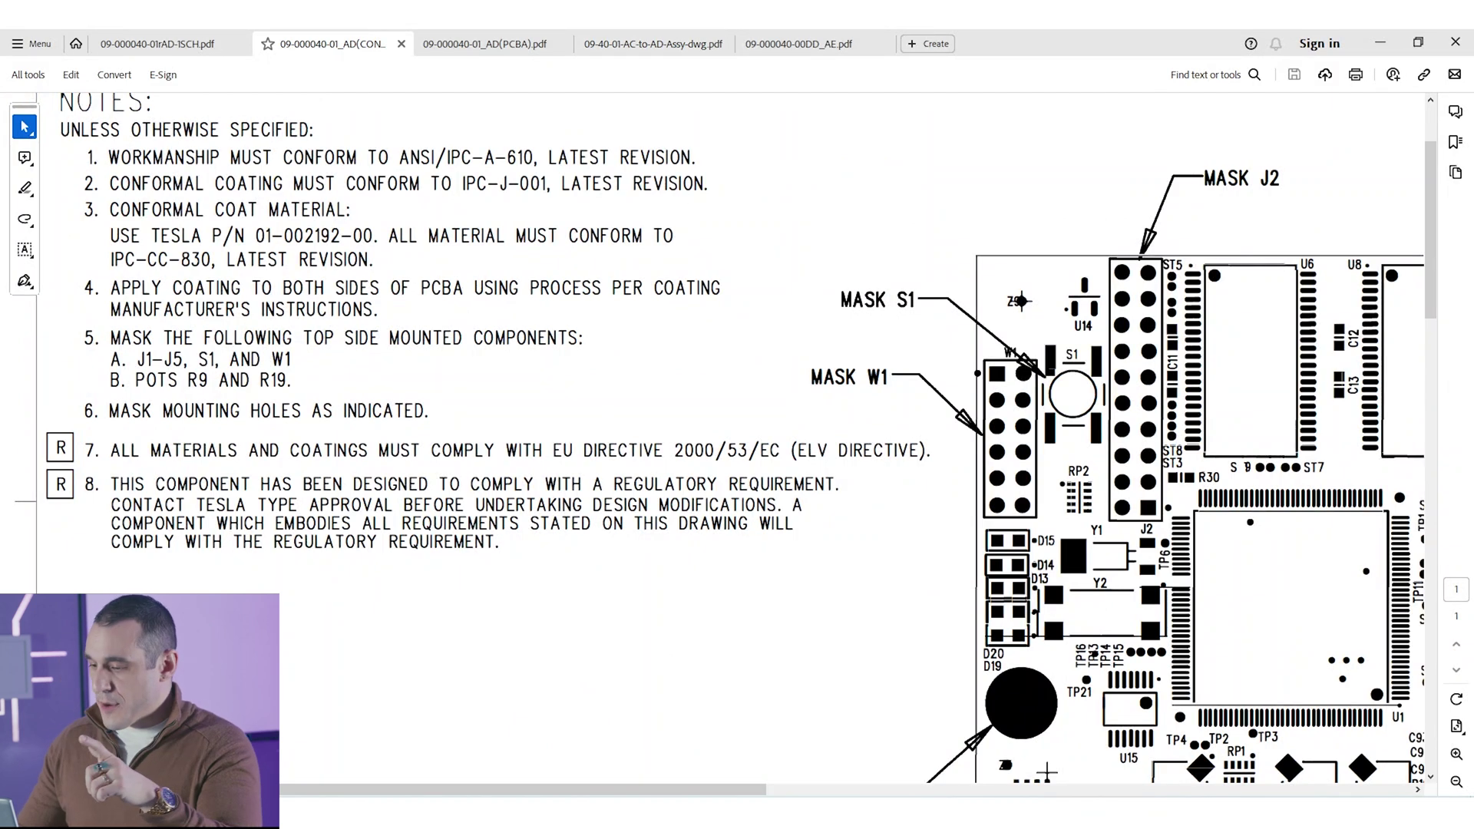
{"action": "key", "text": "alt+Tab"}
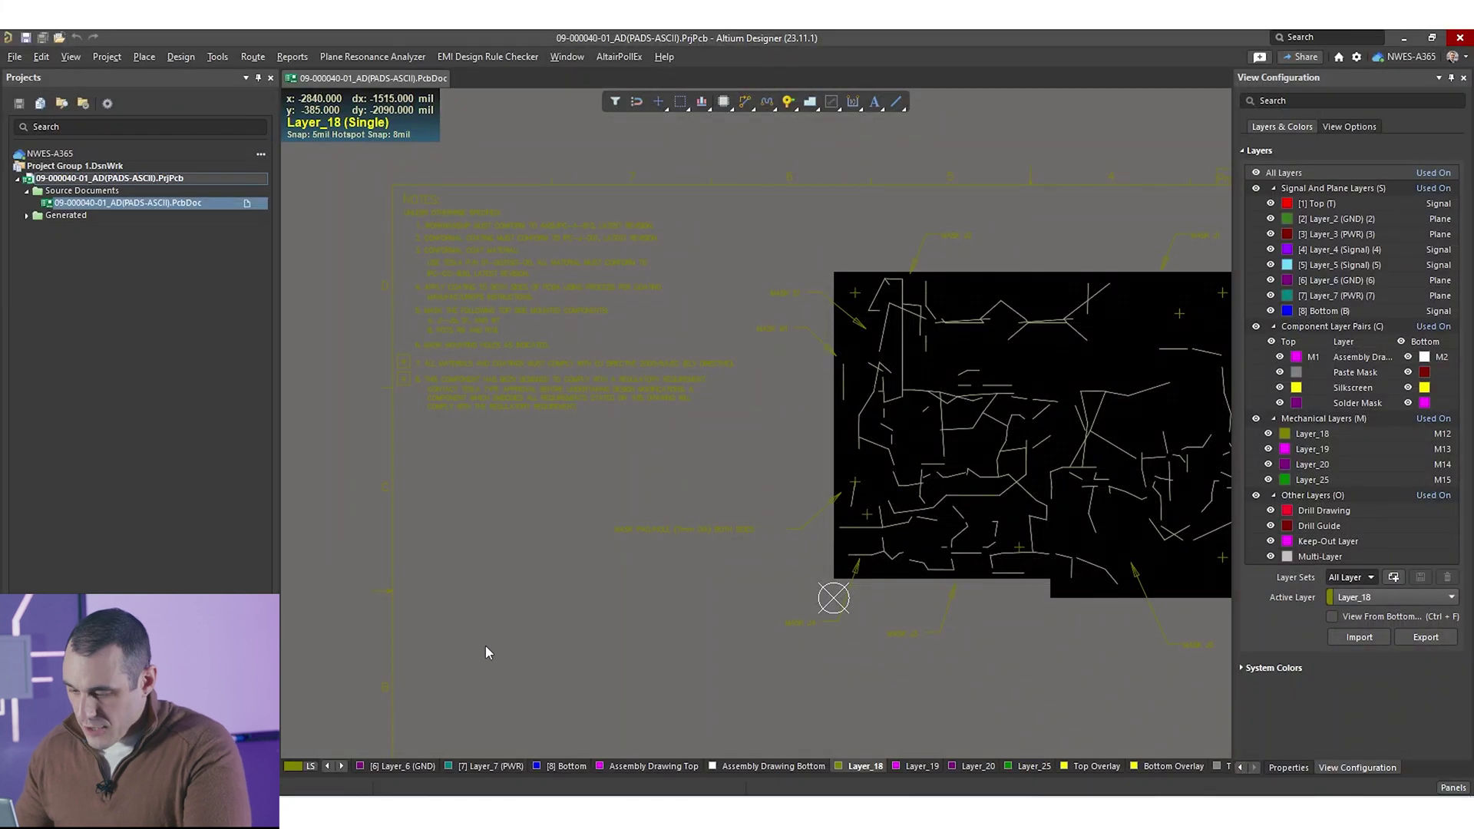
- Make Top active, hide component, mechanical and drill/keep-out layers, and show Top in single-layer mode
{"action": "key", "text": "KP_Multiply"}
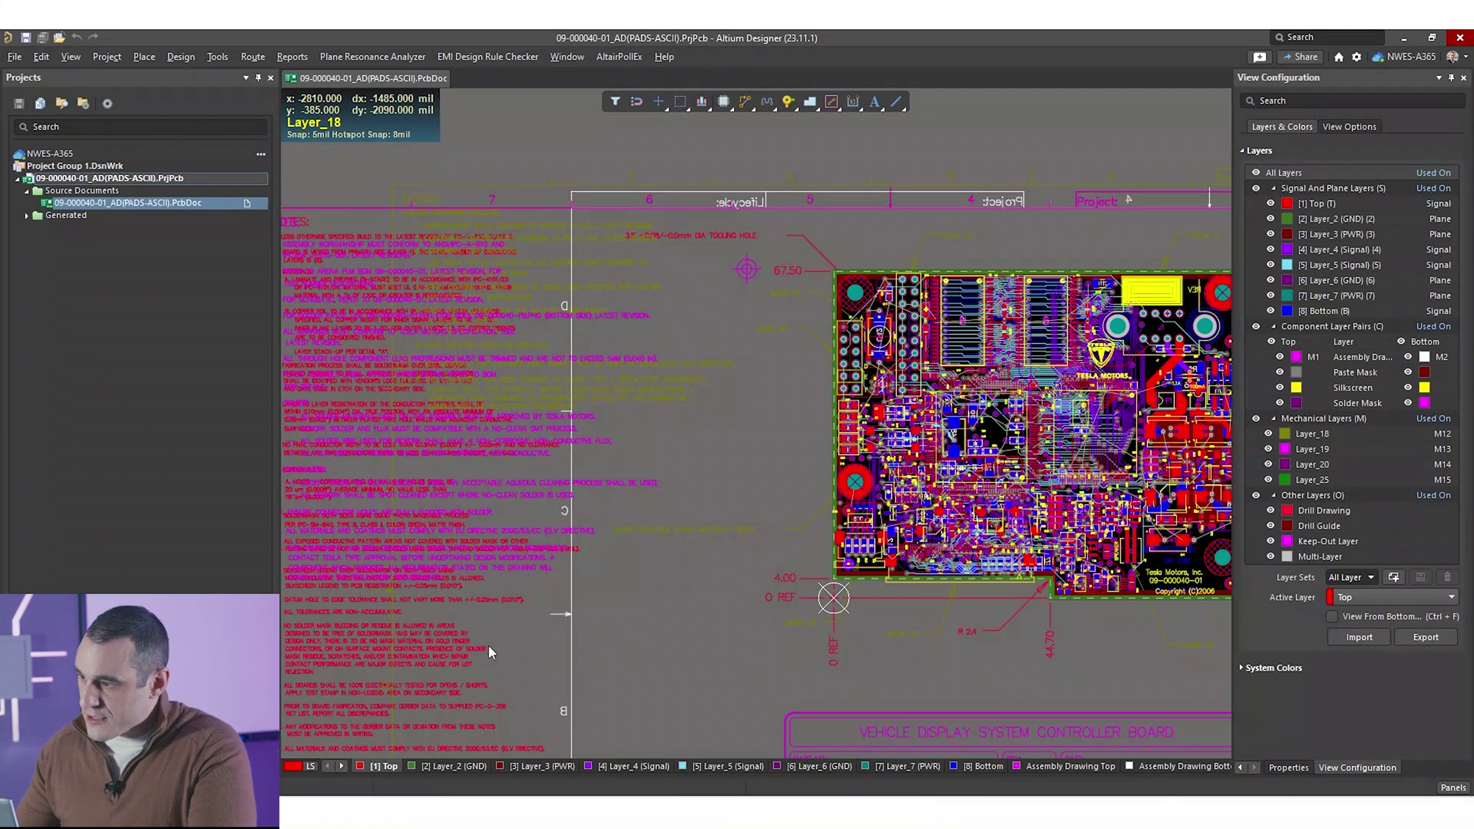
{"action": "left_click", "coordinate": [1256, 326]}
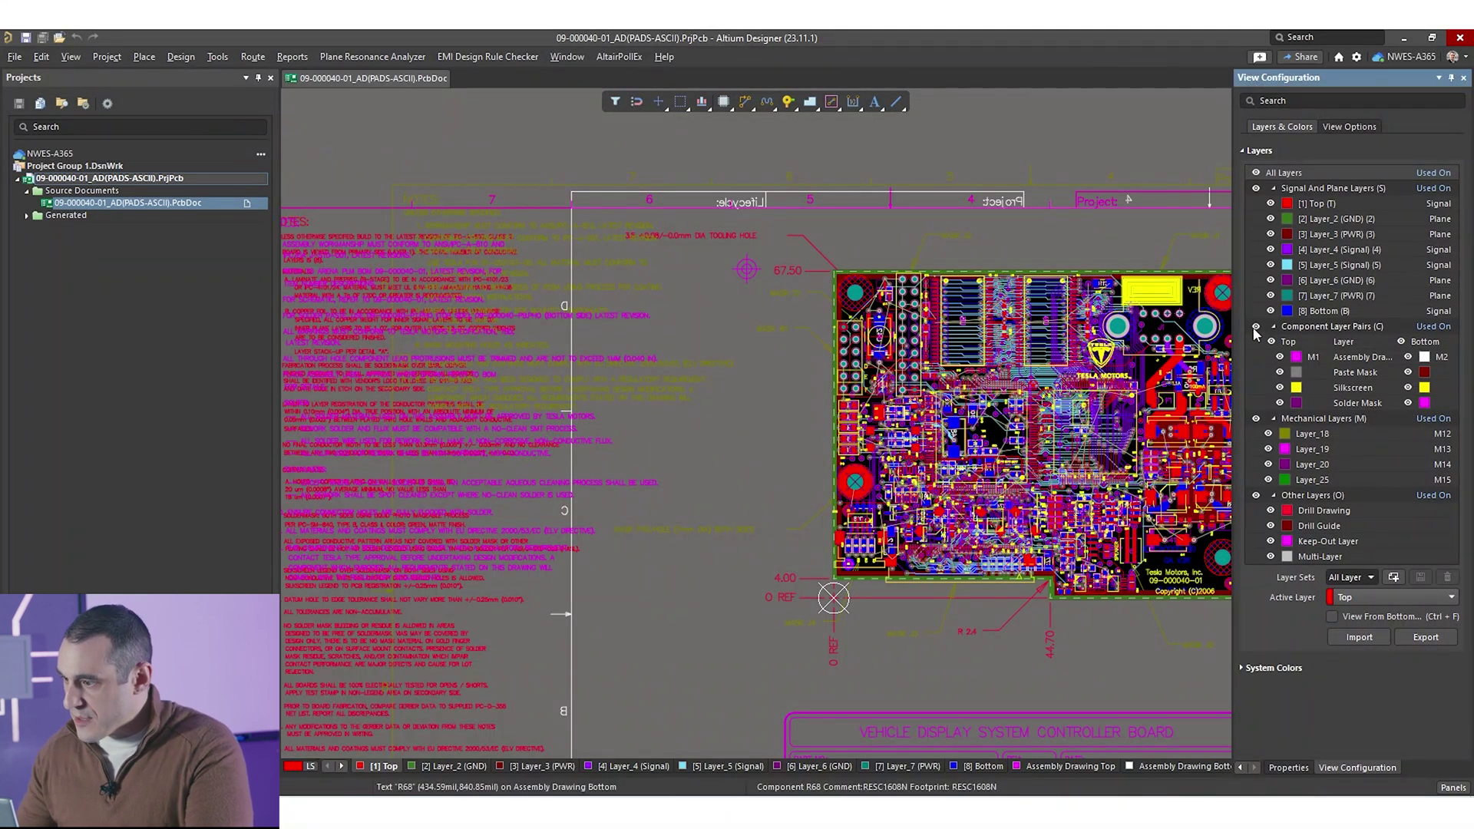
{"action": "left_click", "coordinate": [1255, 419]}
{"action": "left_click", "coordinate": [1255, 495]}
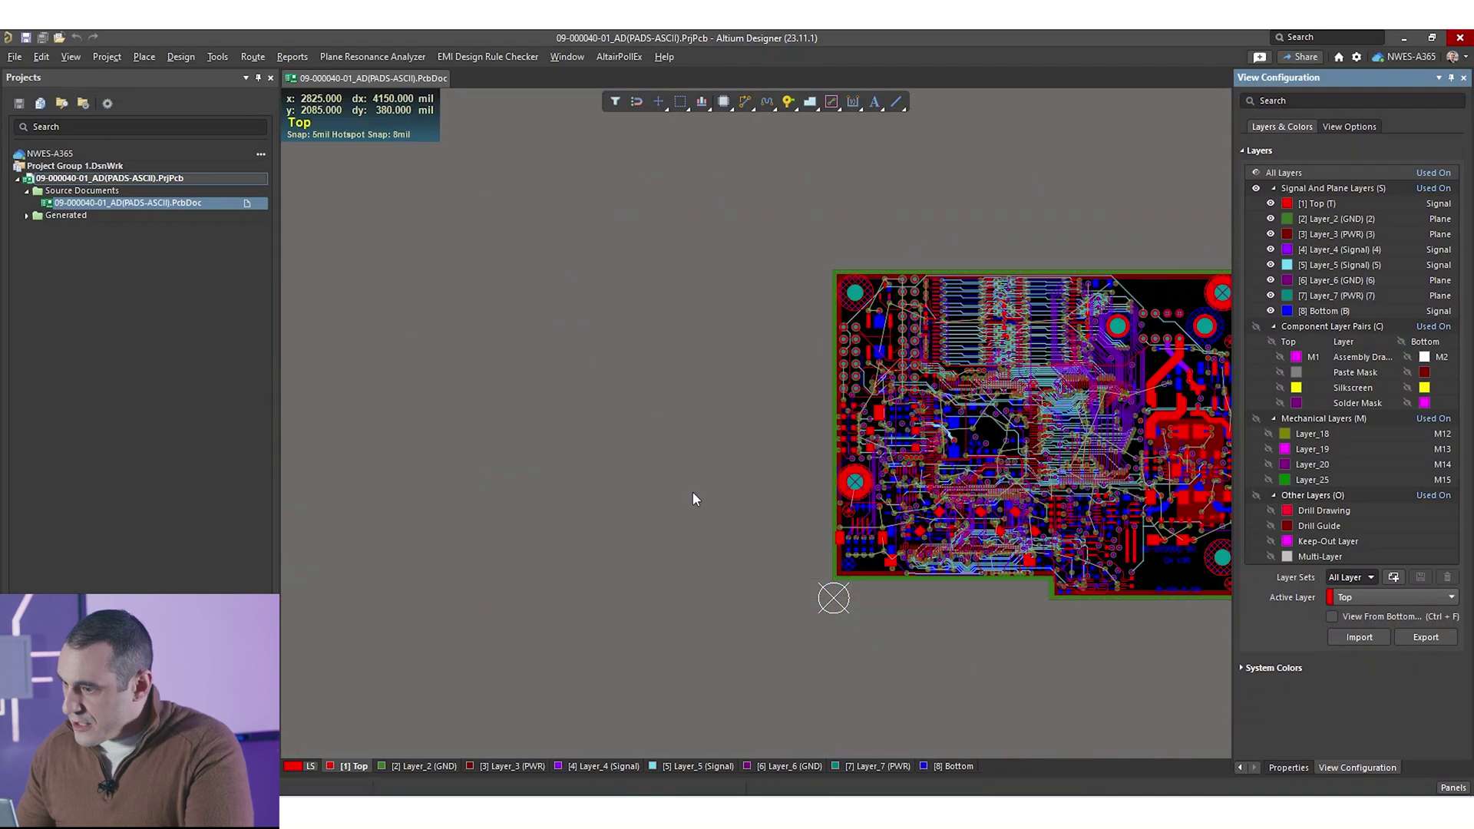
{"action": "right_click_drag", "start_coordinate": [693, 495], "coordinate": [341, 507]}
{"action": "scroll", "coordinate": [549, 454], "scroll_direction": "up", "scroll_amount": 2, "text": "ctrl"}
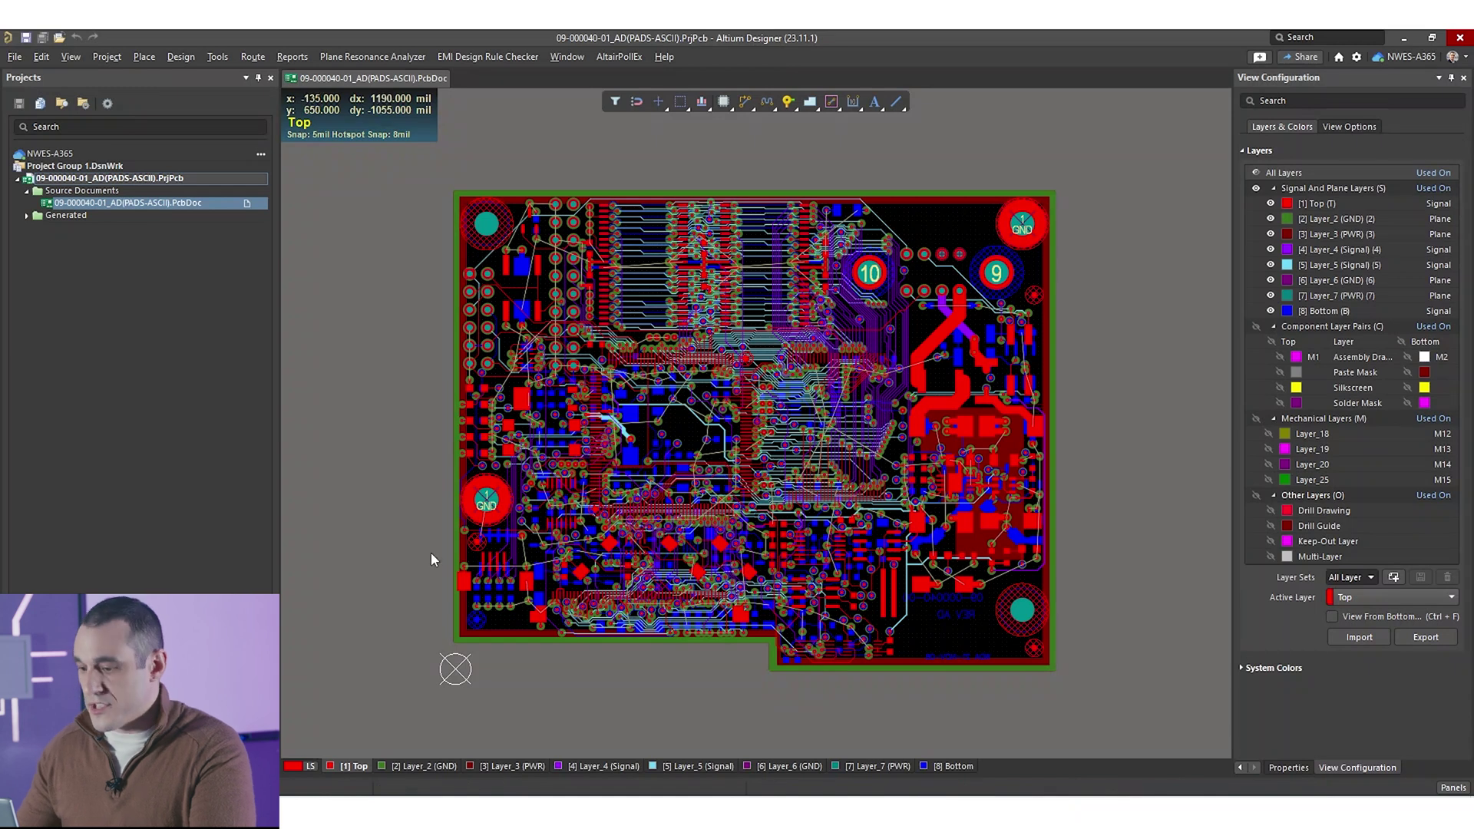
{"action": "key", "text": "shift+s"}
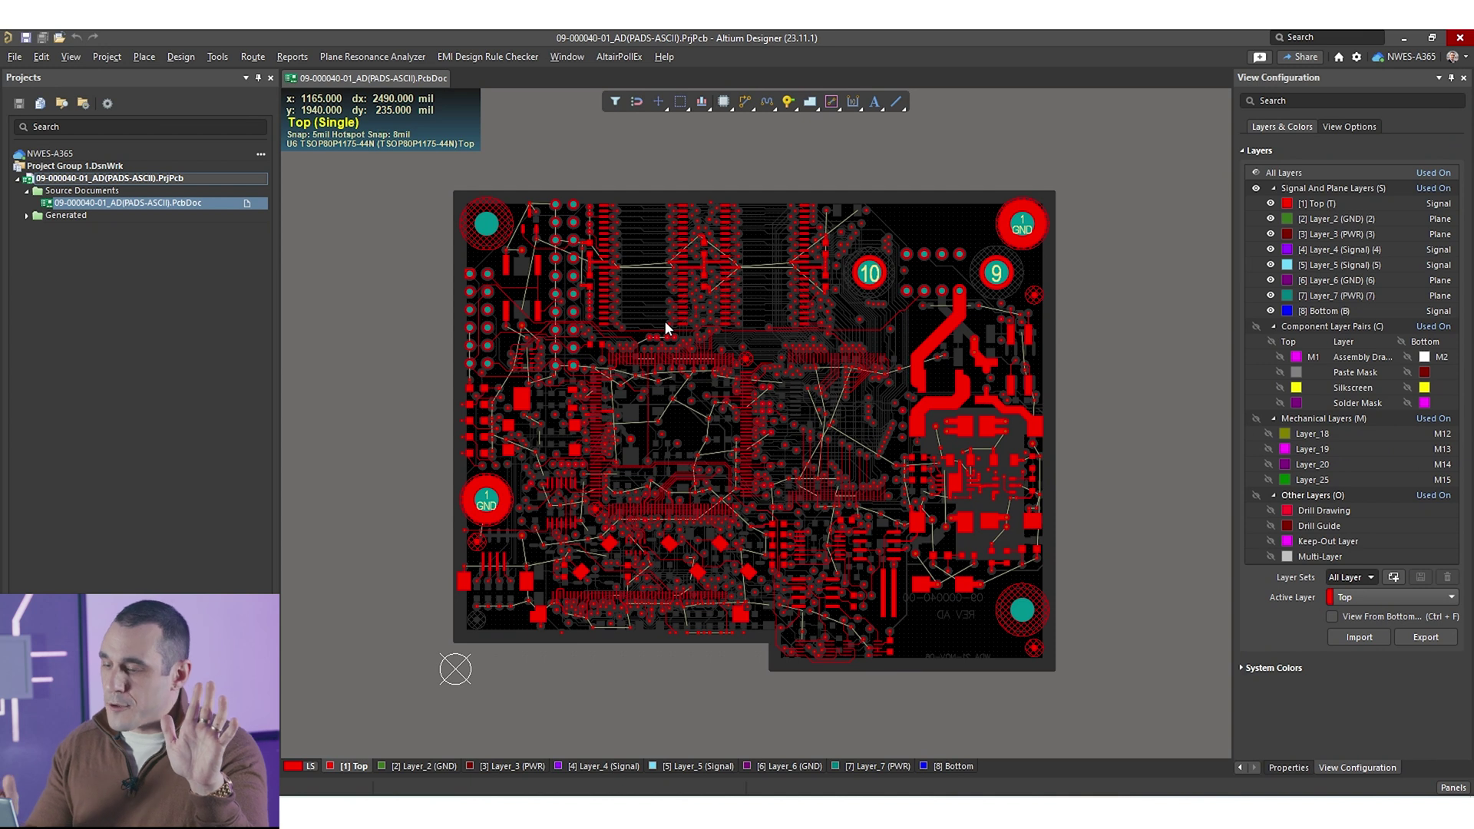
- Highlight the GND net and confirm the Layer_2 plane connects to GND, leaving it unchanged
{"action": "left_click", "coordinate": [631, 384], "text": "ctrl"}
{"action": "scroll", "coordinate": [631, 384], "scroll_direction": "up", "scroll_amount": 8, "text": "ctrl"}
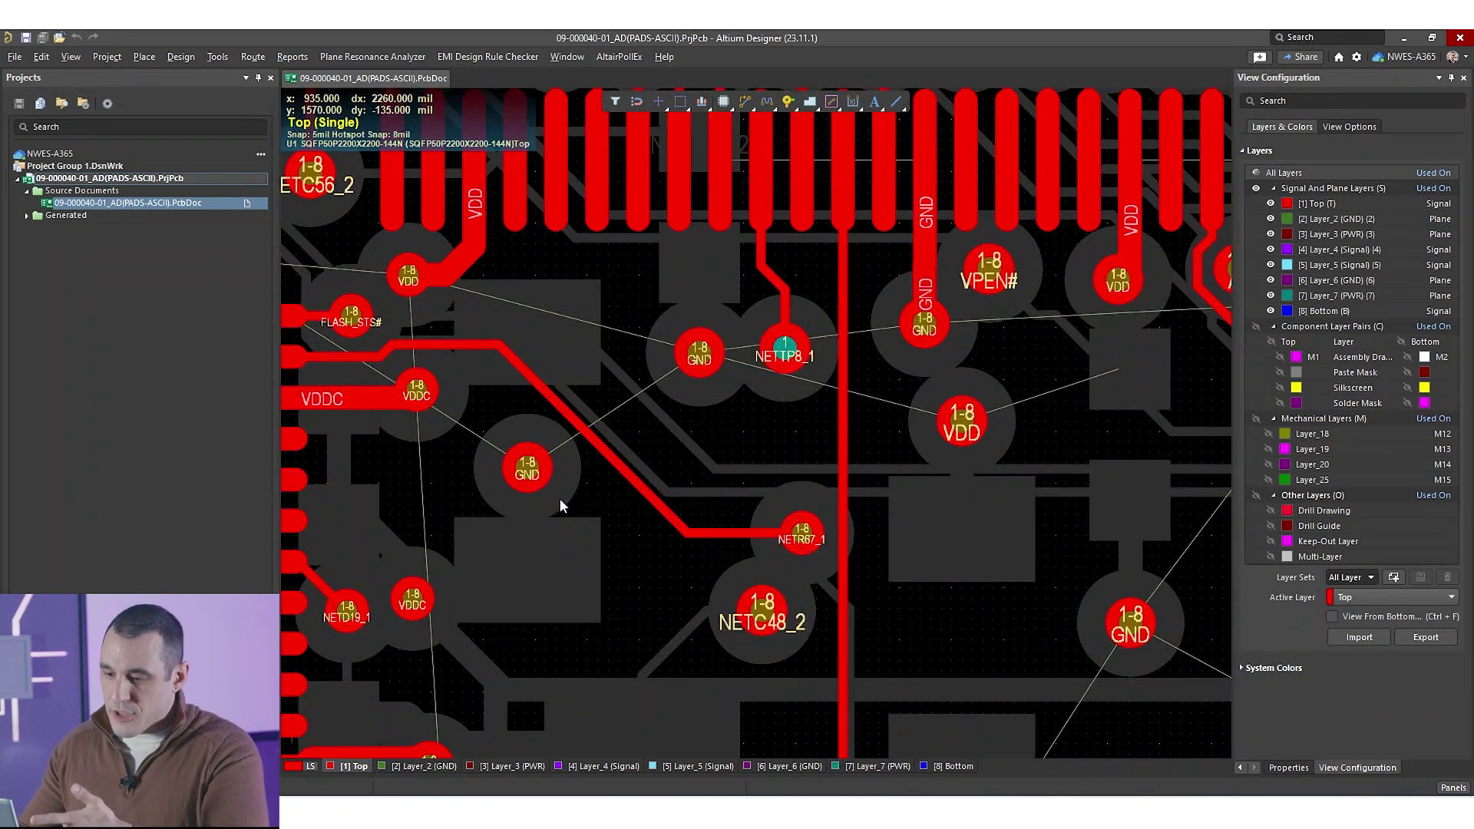
{"action": "left_click", "coordinate": [426, 769]}
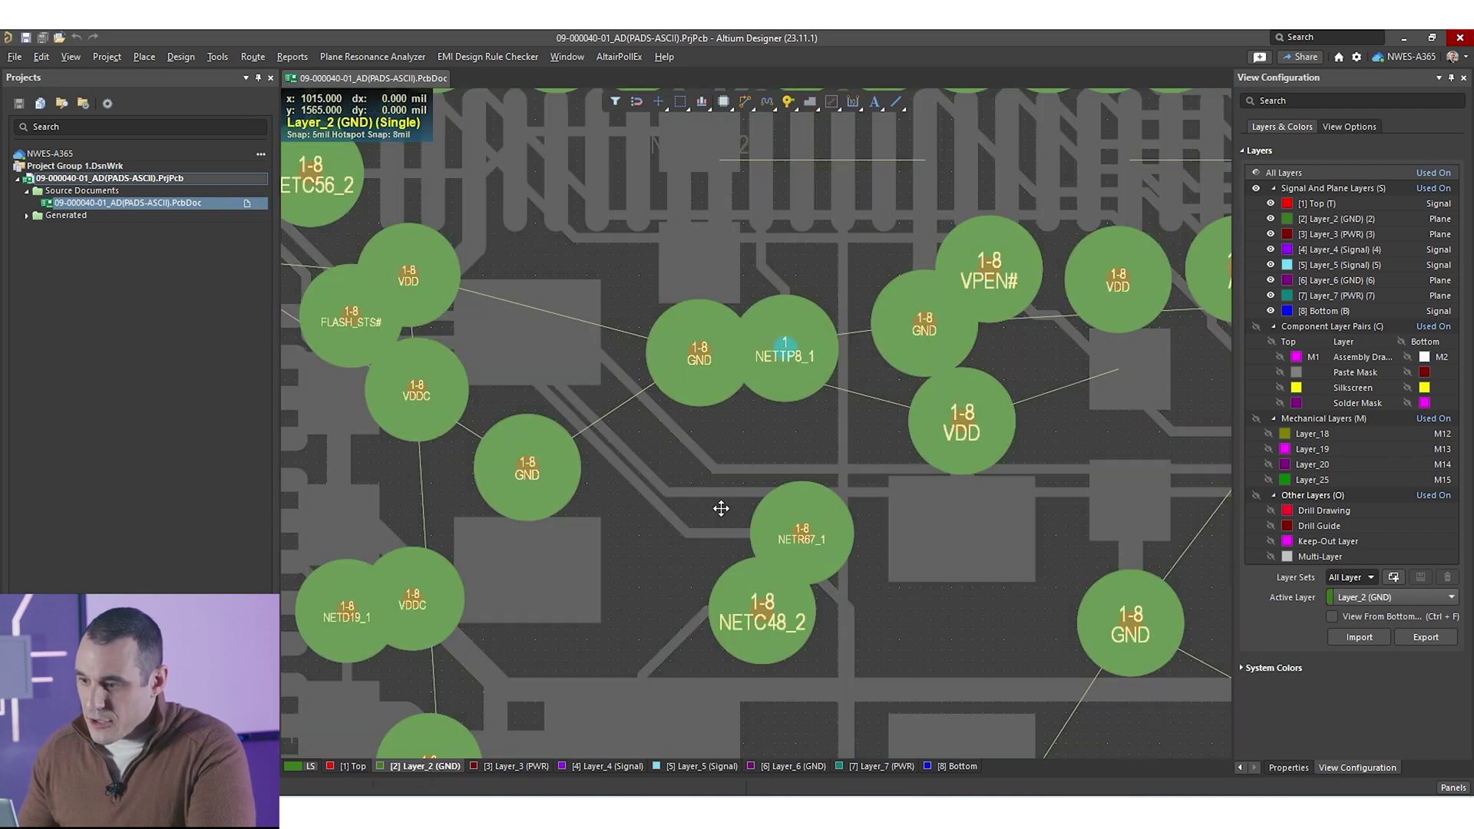
{"action": "double_click", "coordinate": [721, 508]}
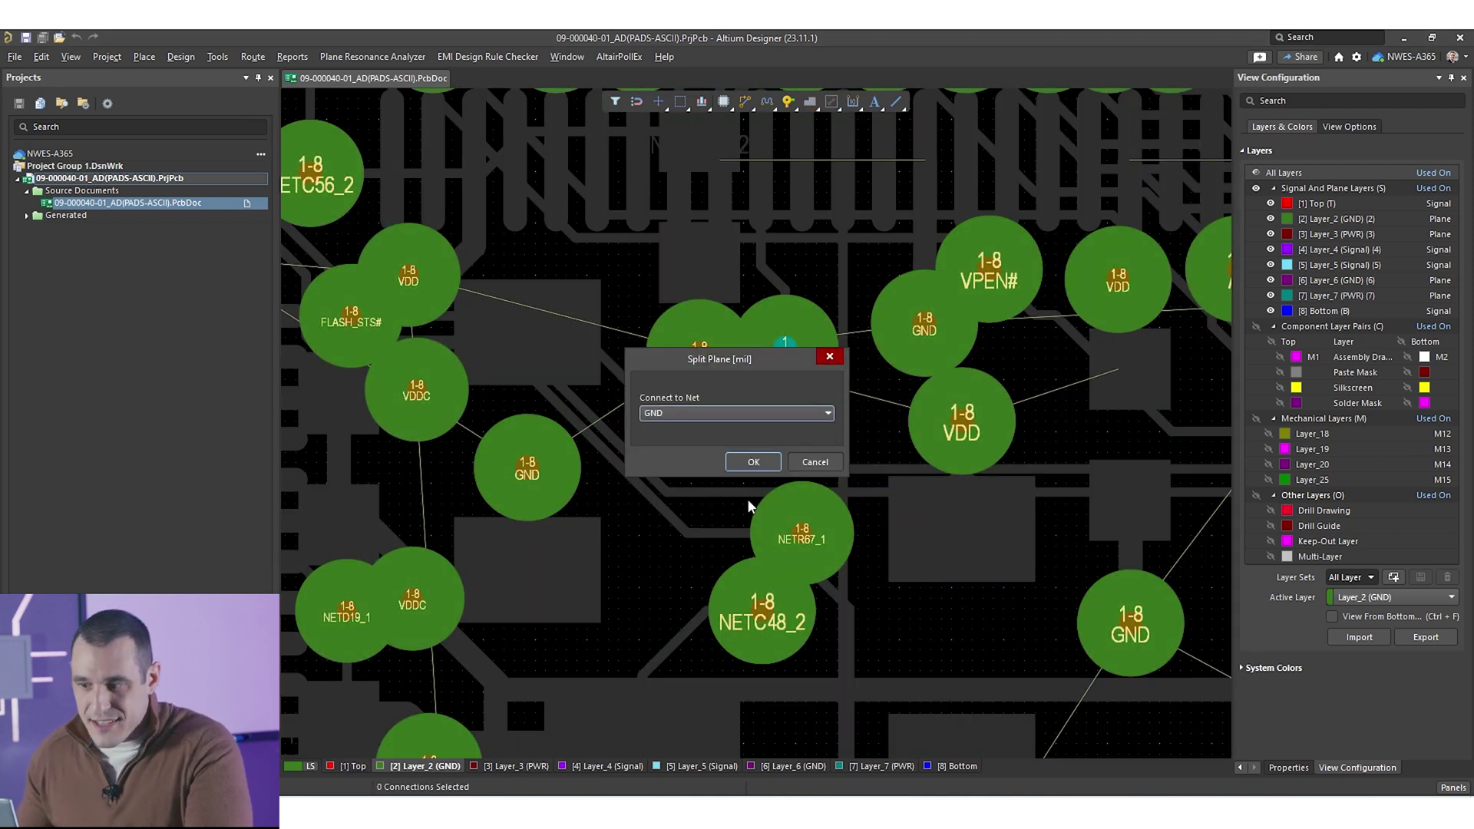
{"action": "left_click", "coordinate": [815, 461]}
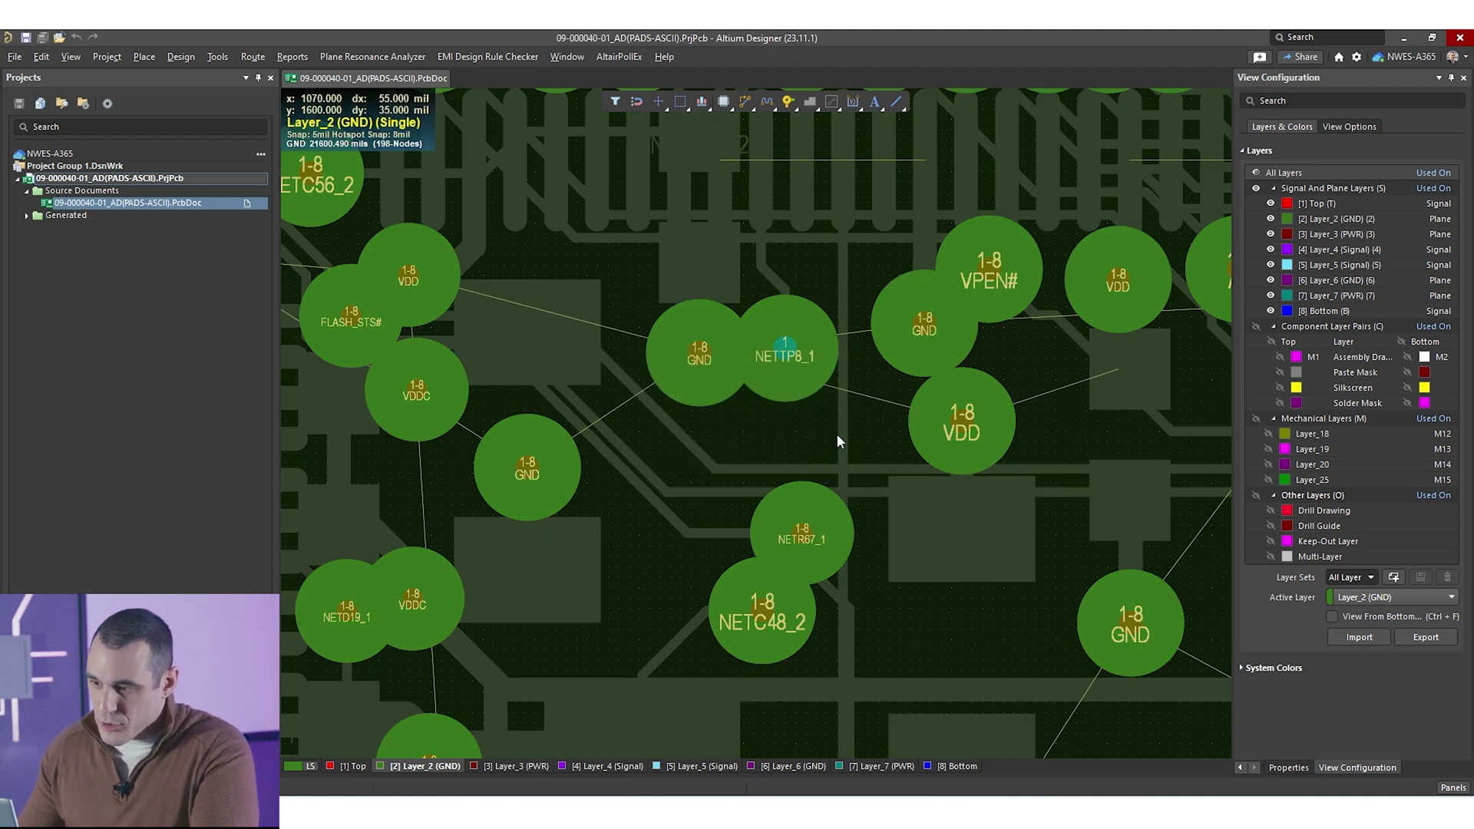
- Zoom out and step the active layer from Top toward the Layer_6 (GND) plane
{"action": "scroll", "coordinate": [837, 431], "scroll_direction": "down", "scroll_amount": 6, "text": "ctrl"}
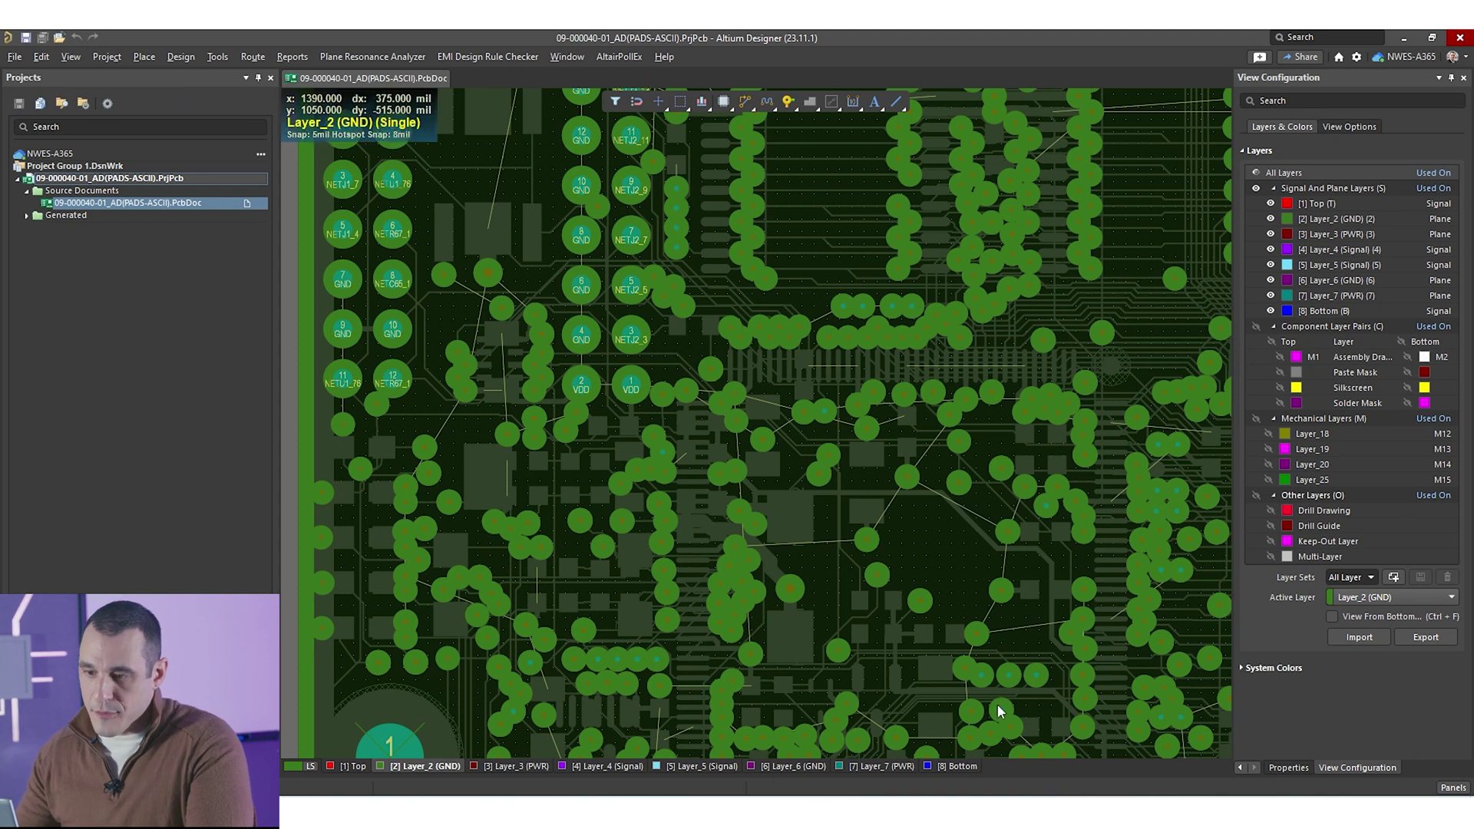
{"action": "left_click", "coordinate": [354, 766]}
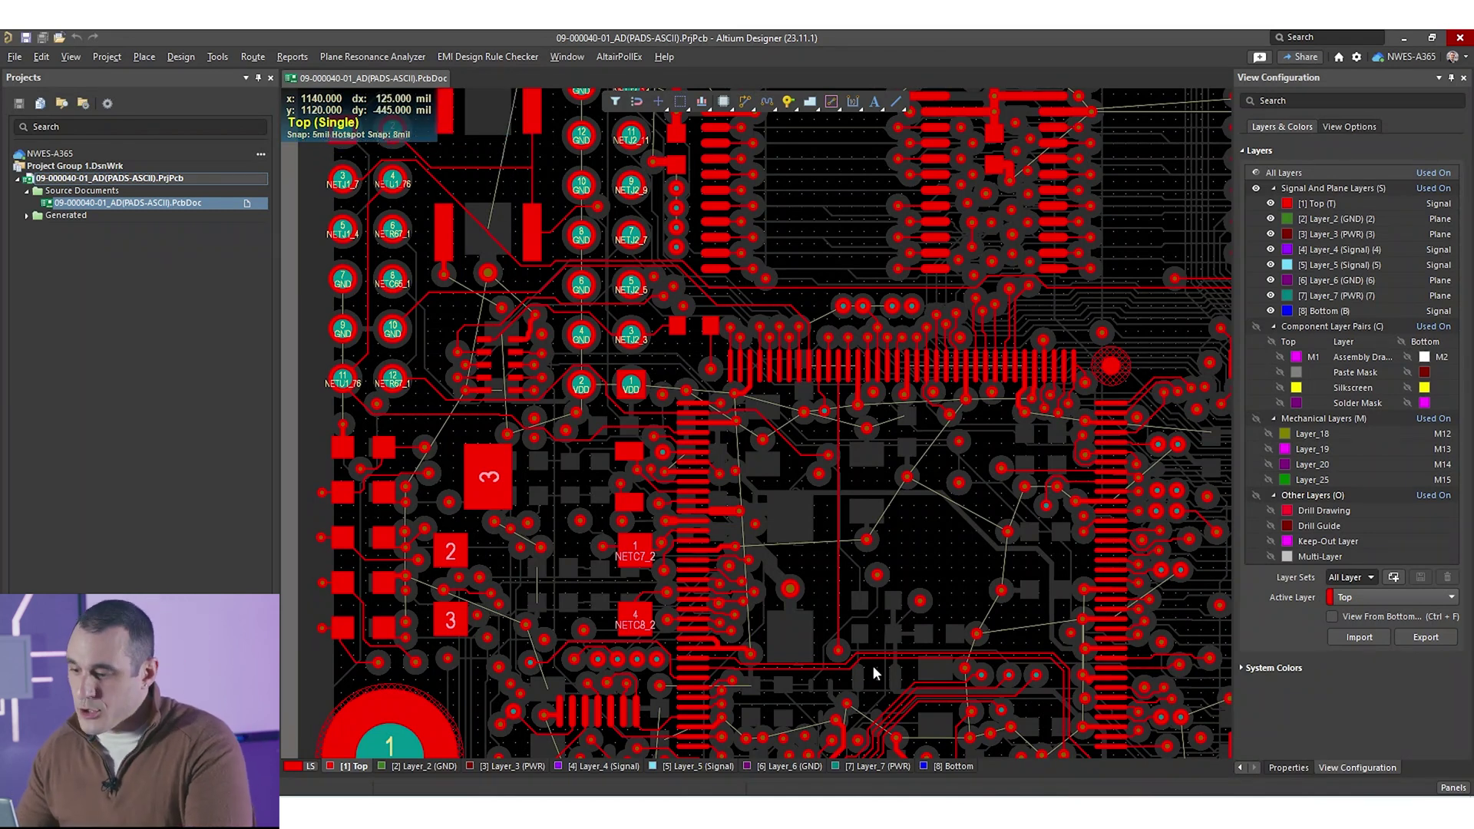
{"action": "scroll", "coordinate": [812, 726], "scroll_direction": "down", "scroll_amount": 5, "text": "ctrl+shift"}
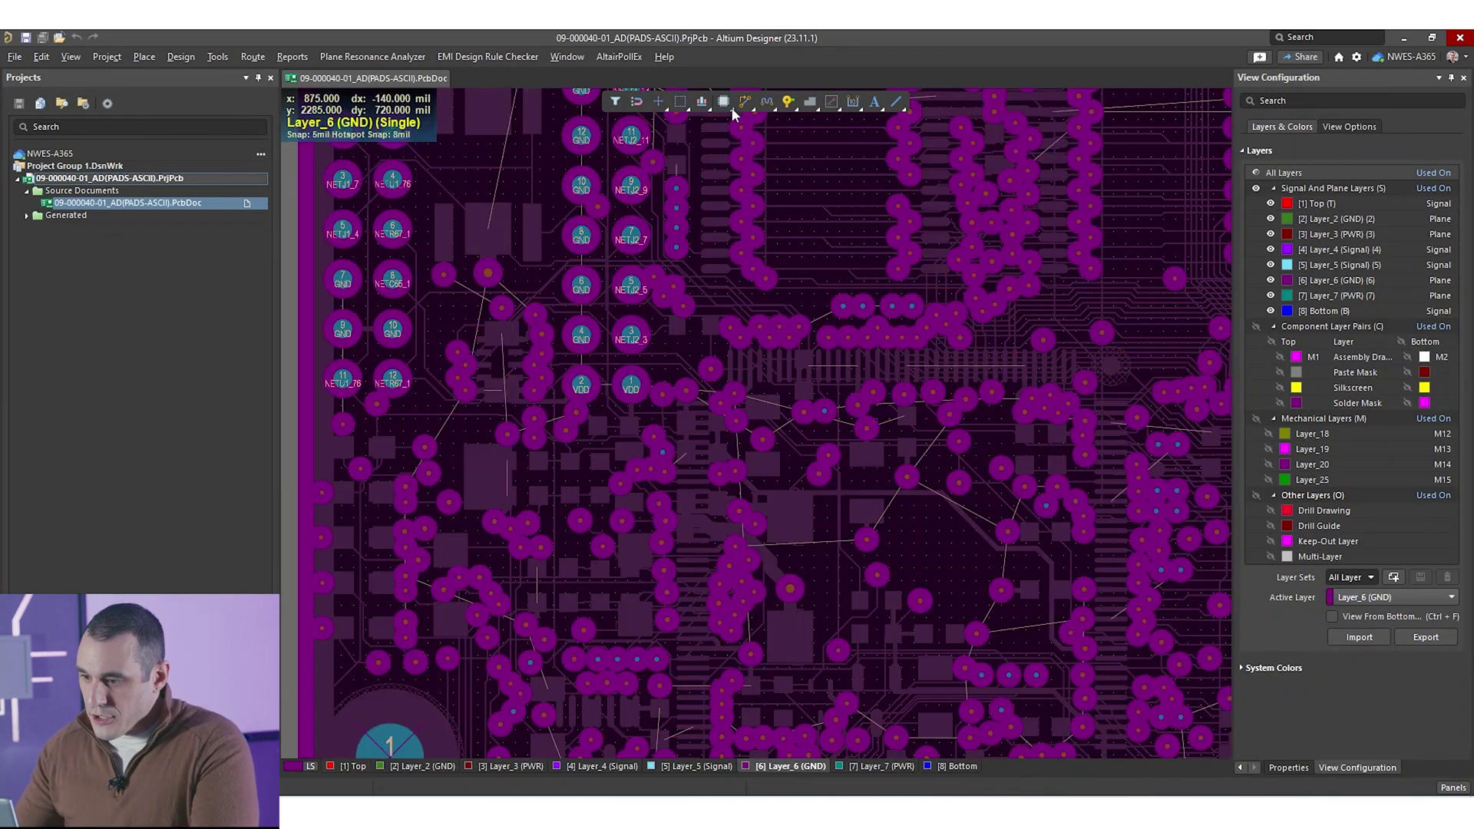
- Confirm the Layer_6 plane is on GND and the Layer_7 plane is on VDD
{"action": "double_click", "coordinate": [877, 442]}
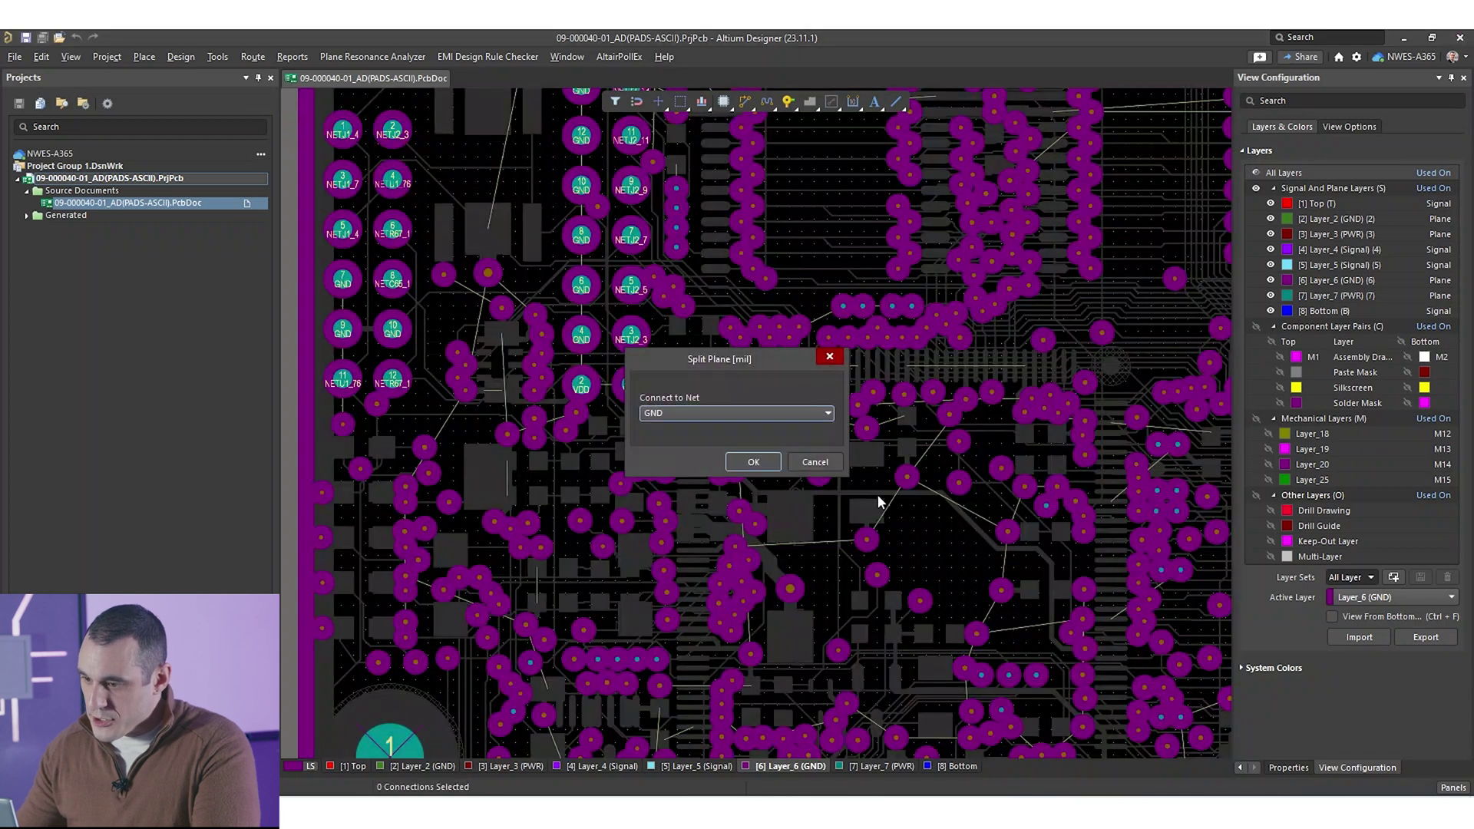
{"action": "left_click", "coordinate": [810, 464]}
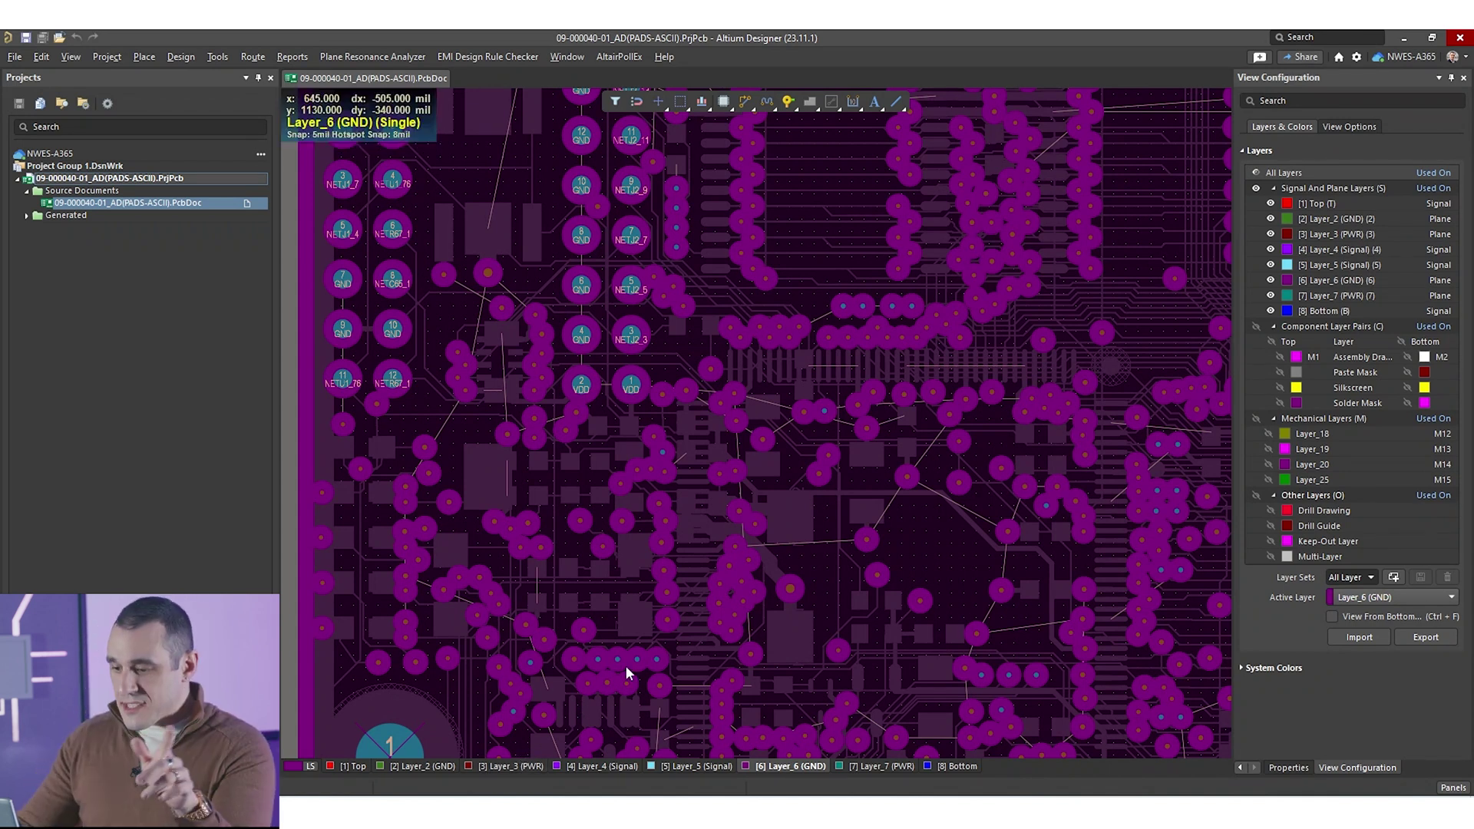
{"action": "left_click", "coordinate": [513, 766]}
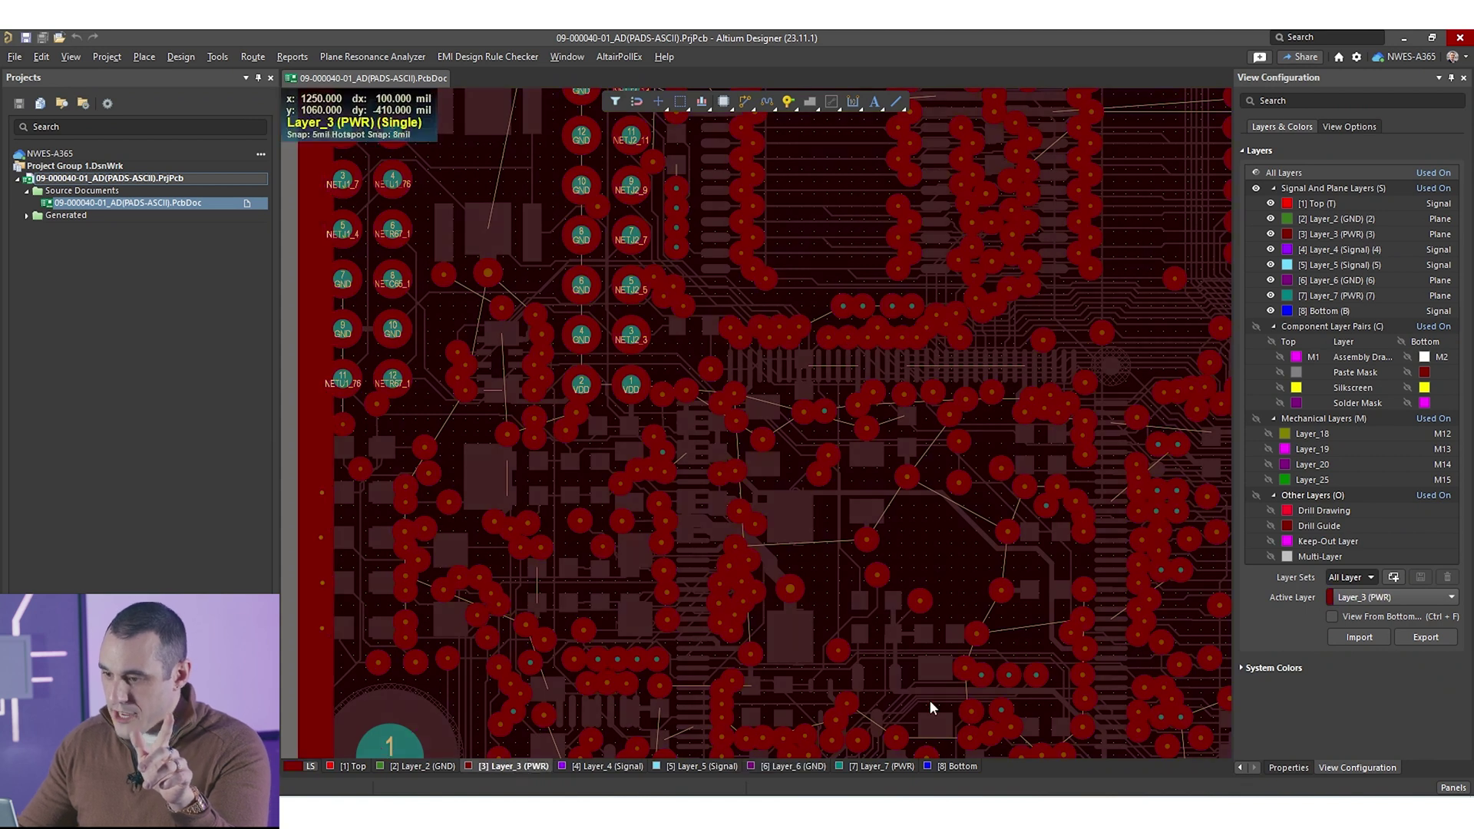
{"action": "left_click", "coordinate": [860, 766]}
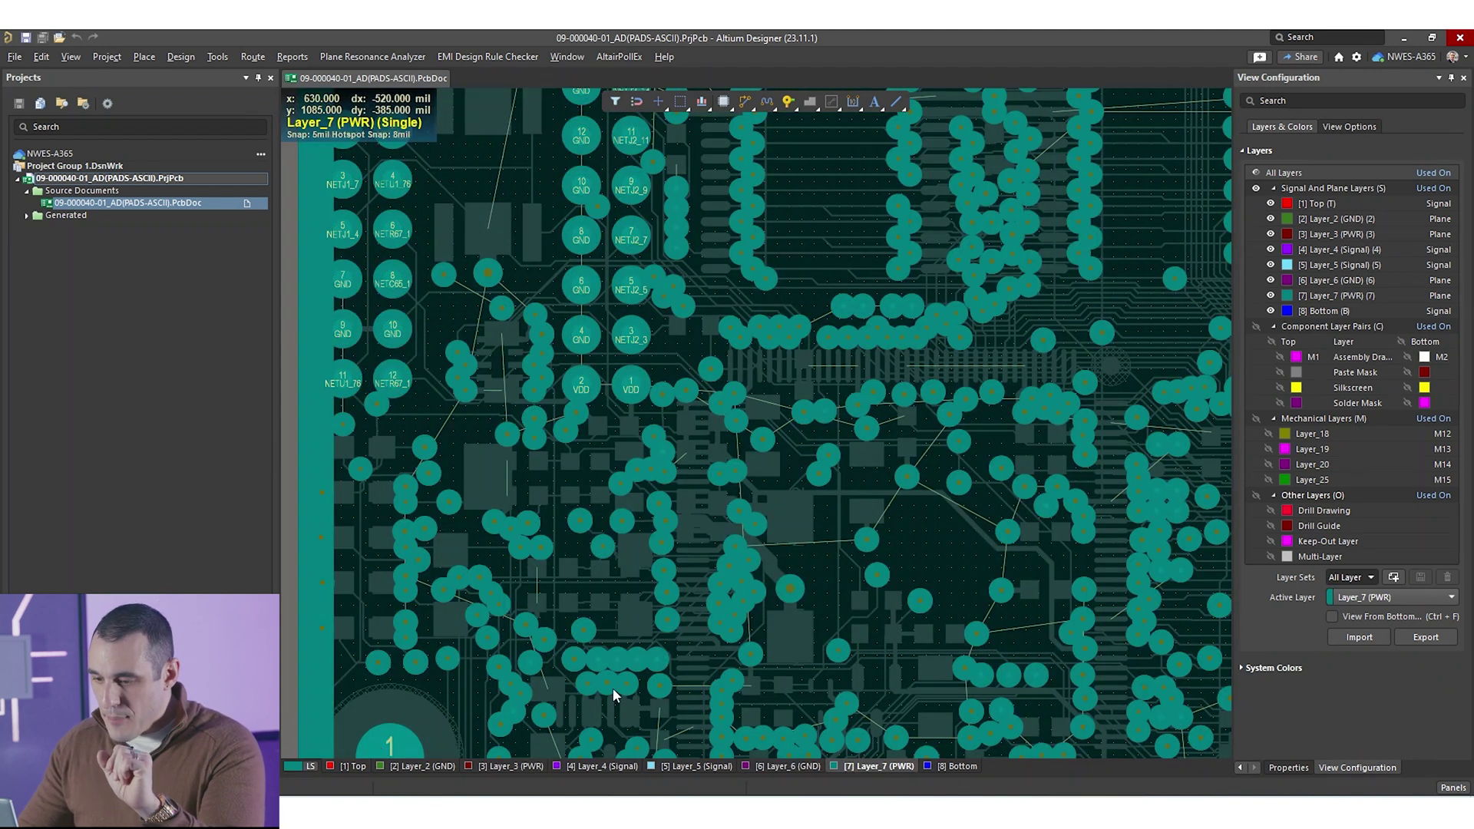
{"action": "double_click", "coordinate": [738, 522]}
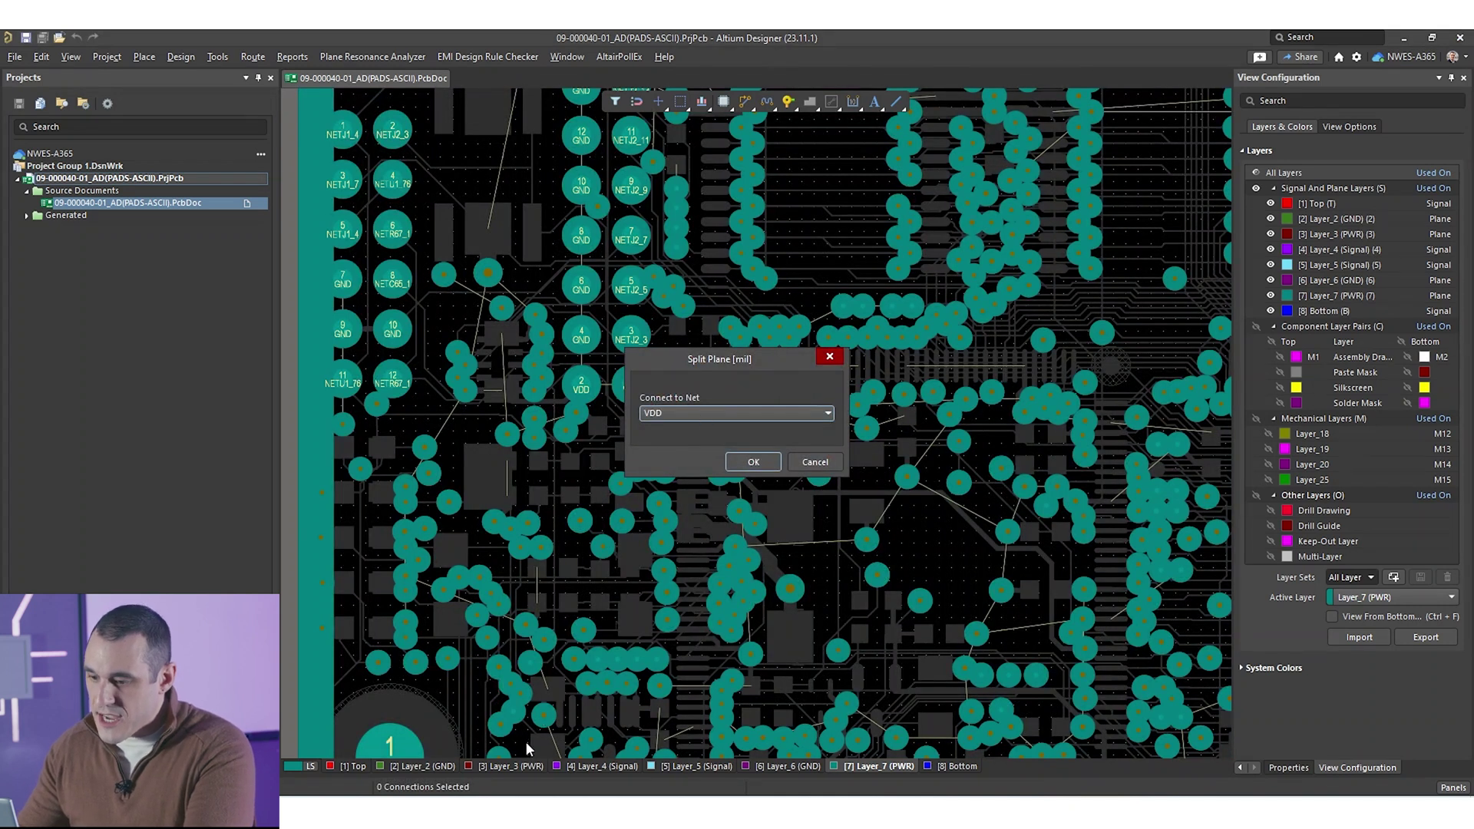
{"action": "key", "text": "Return"}
- Confirm the Layer_3 (PWR) plane is on VDD and pan around it before zooming out
{"action": "left_click", "coordinate": [515, 766]}
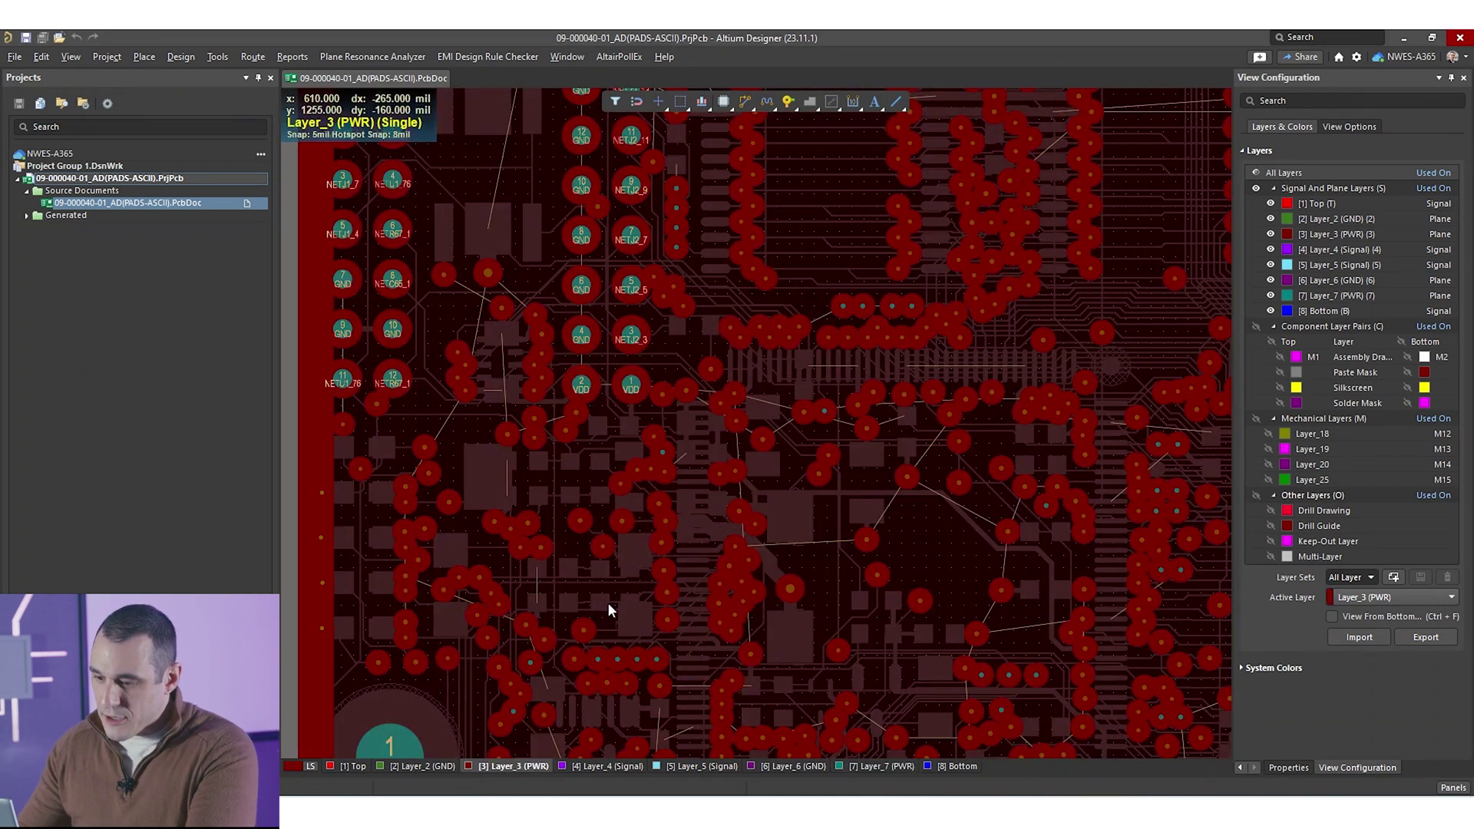
{"action": "double_click", "coordinate": [608, 602]}
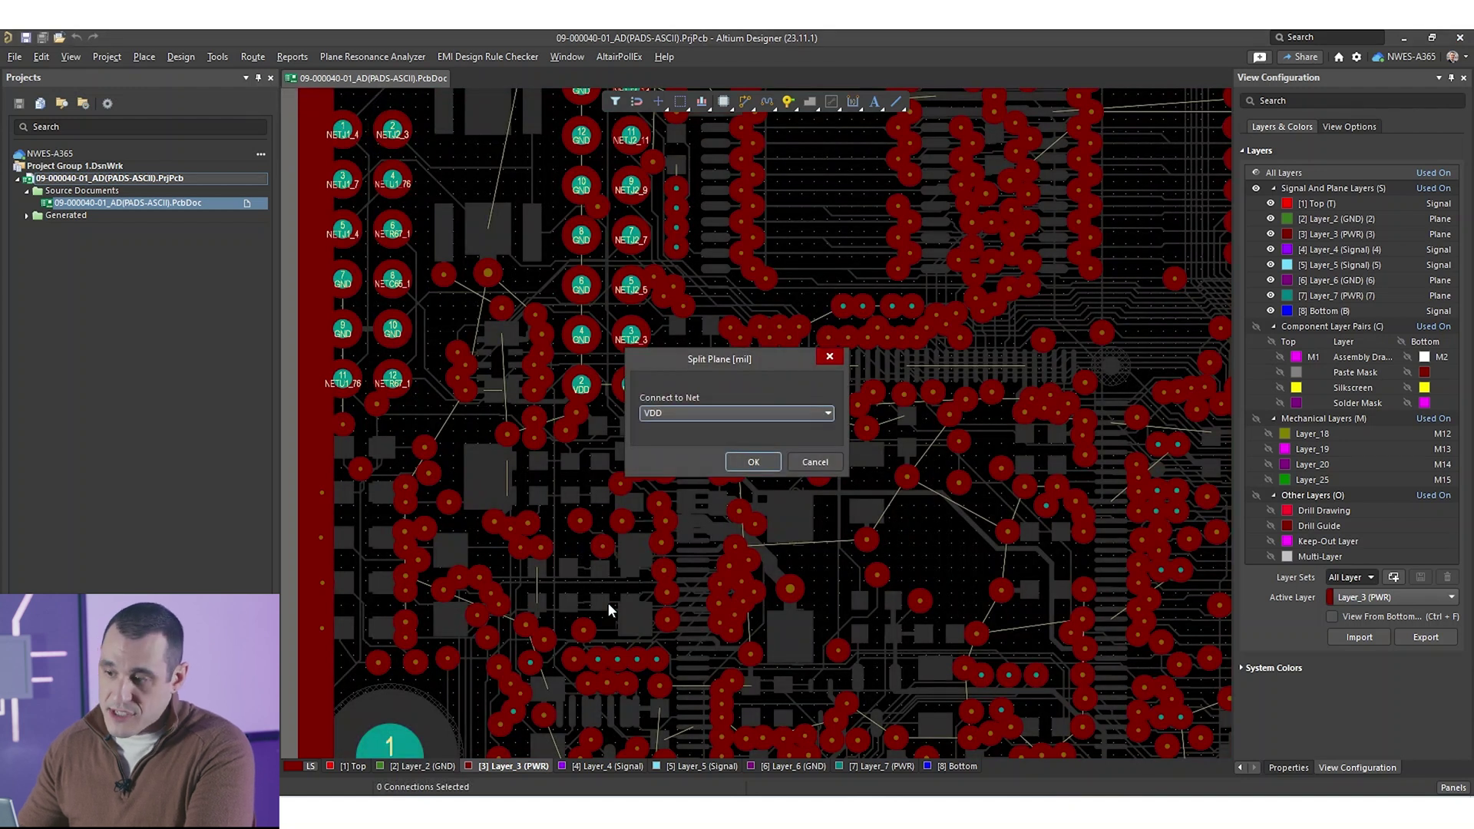
{"action": "key", "text": "Return"}
{"action": "scroll", "coordinate": [608, 602], "scroll_direction": "up", "scroll_amount": 3, "text": "ctrl"}
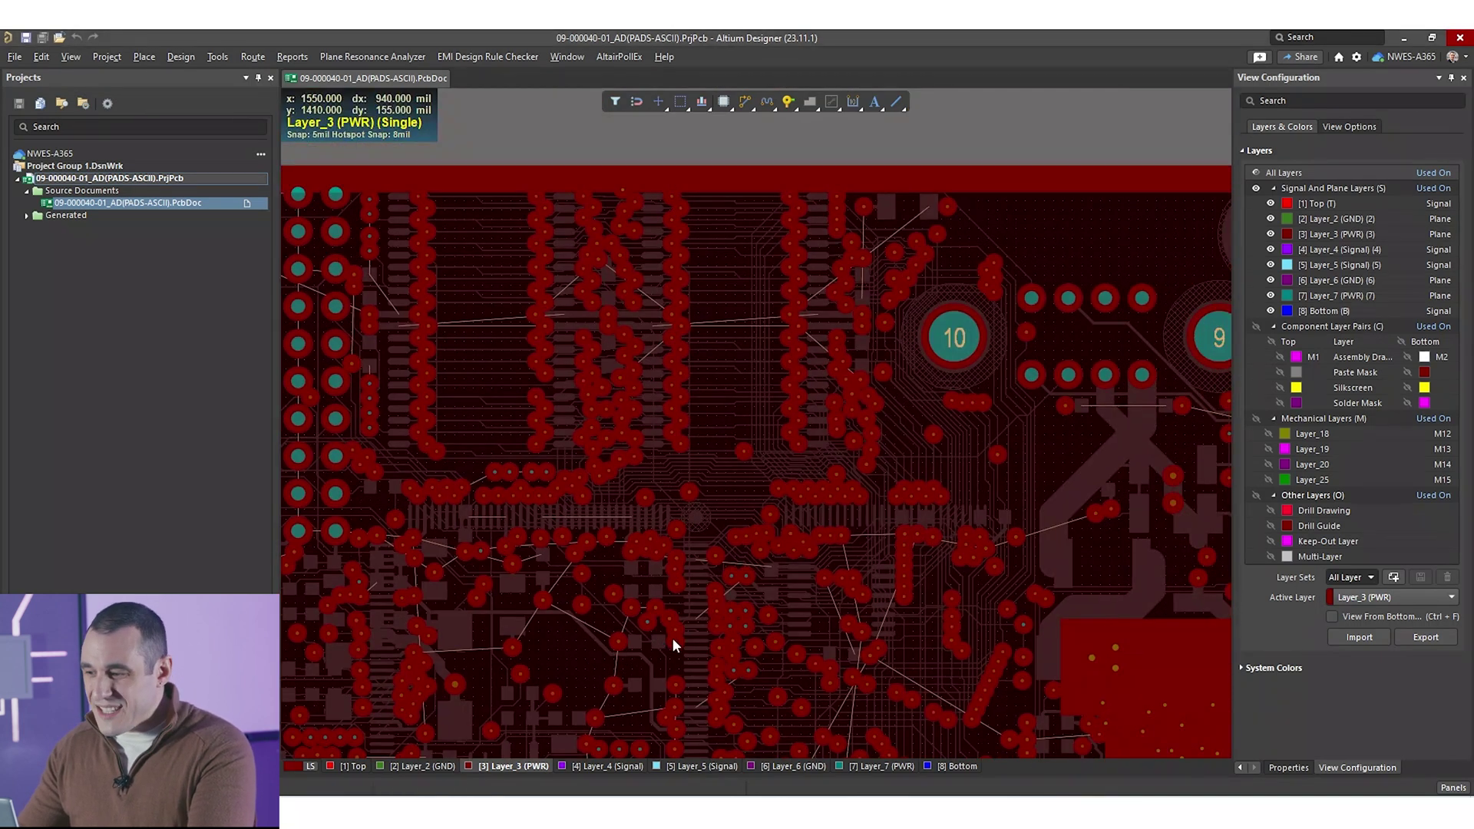
{"action": "right_click_drag", "start_coordinate": [674, 641], "coordinate": [516, 427]}
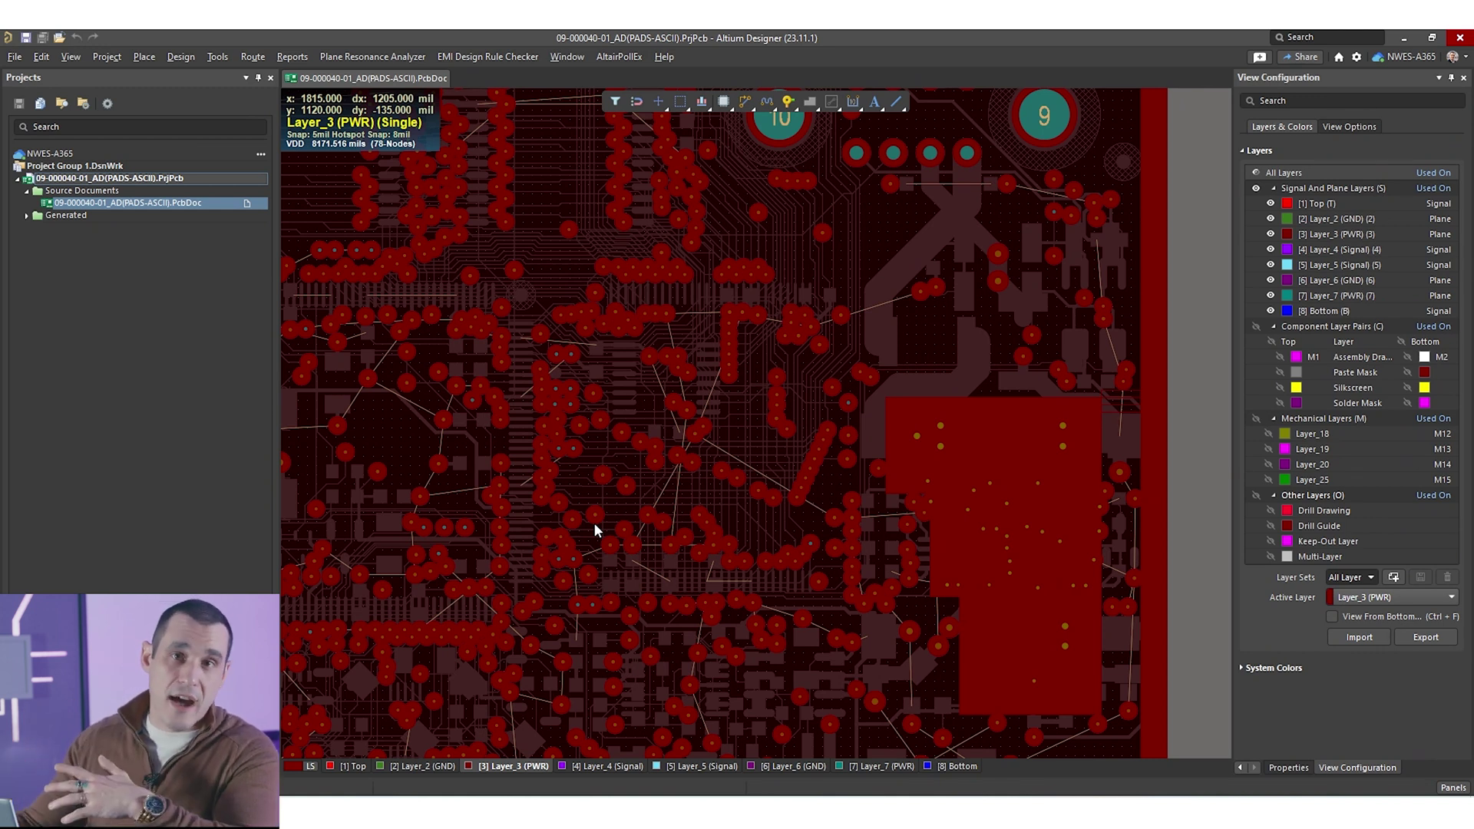
{"action": "right_click_drag", "start_coordinate": [446, 557], "coordinate": [620, 568]}
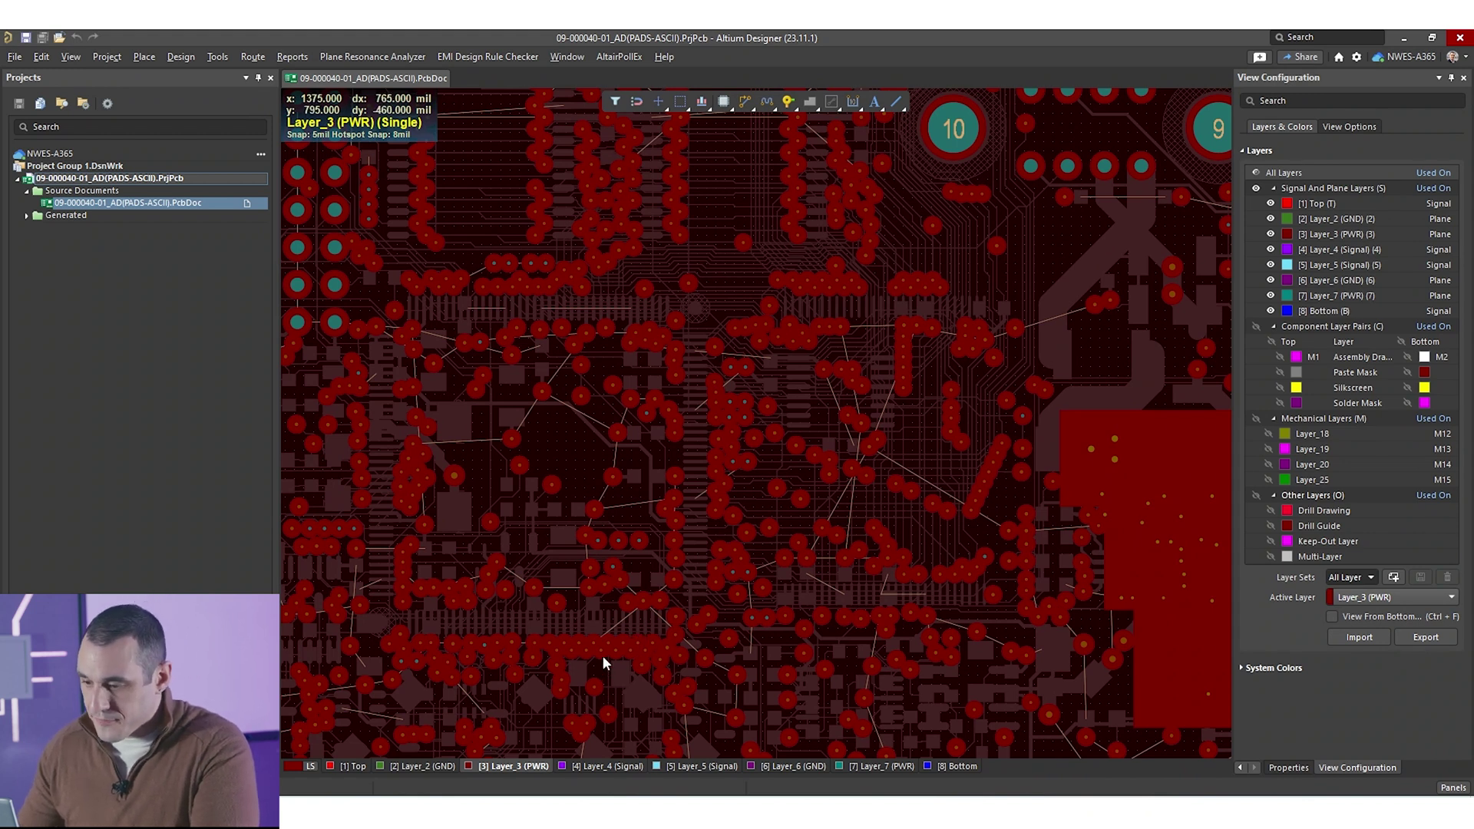
{"action": "scroll", "coordinate": [638, 565], "scroll_direction": "down", "scroll_amount": 3, "text": "ctrl"}
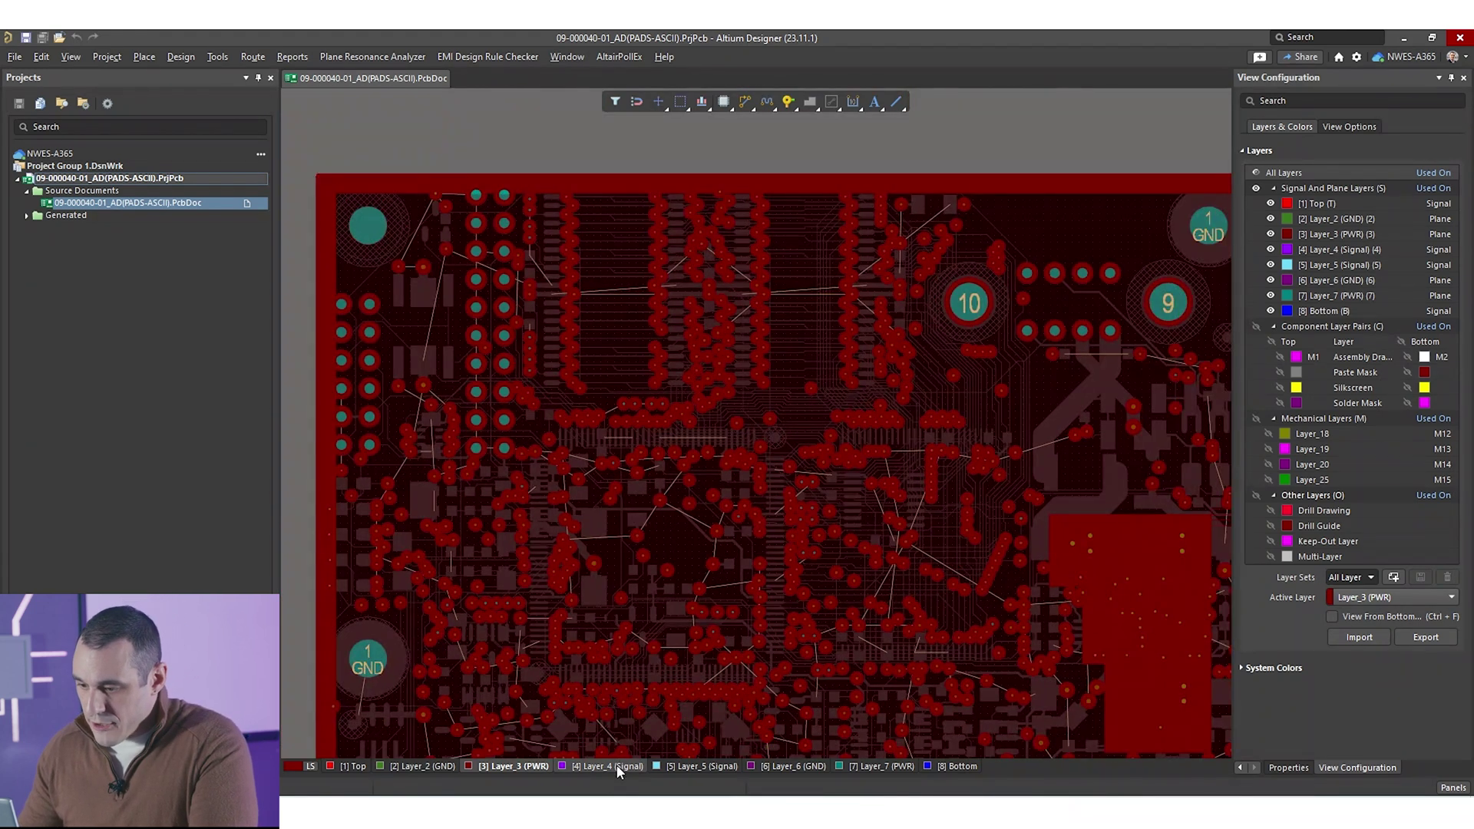
- Make Layer_4 active and flip between Layer_4 and Layer_5 signal routing to compare them
{"action": "left_click", "coordinate": [615, 764]}
{"action": "right_click_drag", "start_coordinate": [728, 596], "coordinate": [714, 439]}
{"action": "key", "text": "KP_Multiply"}
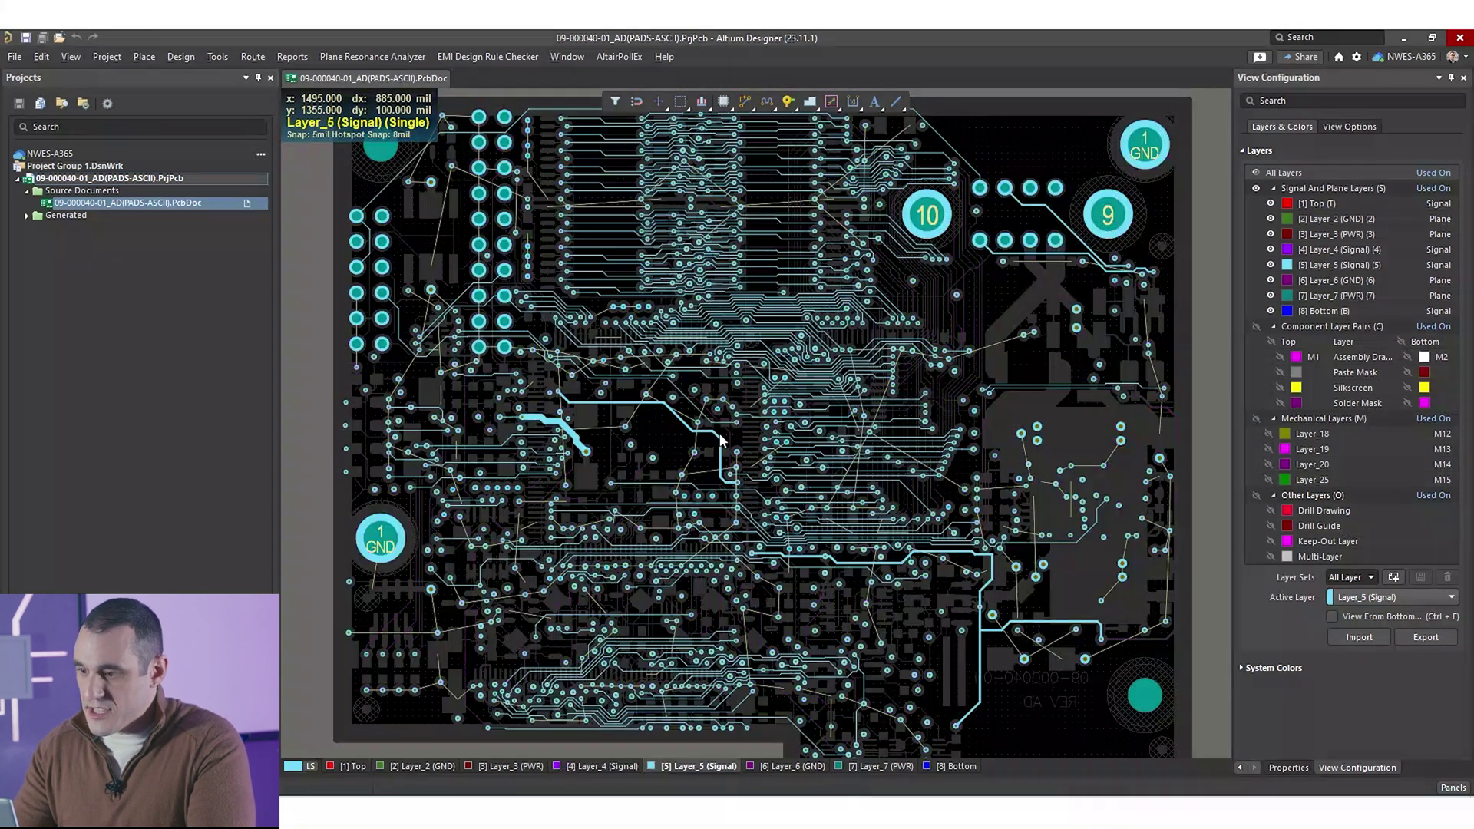
{"action": "key", "text": "KP_Subtract"}
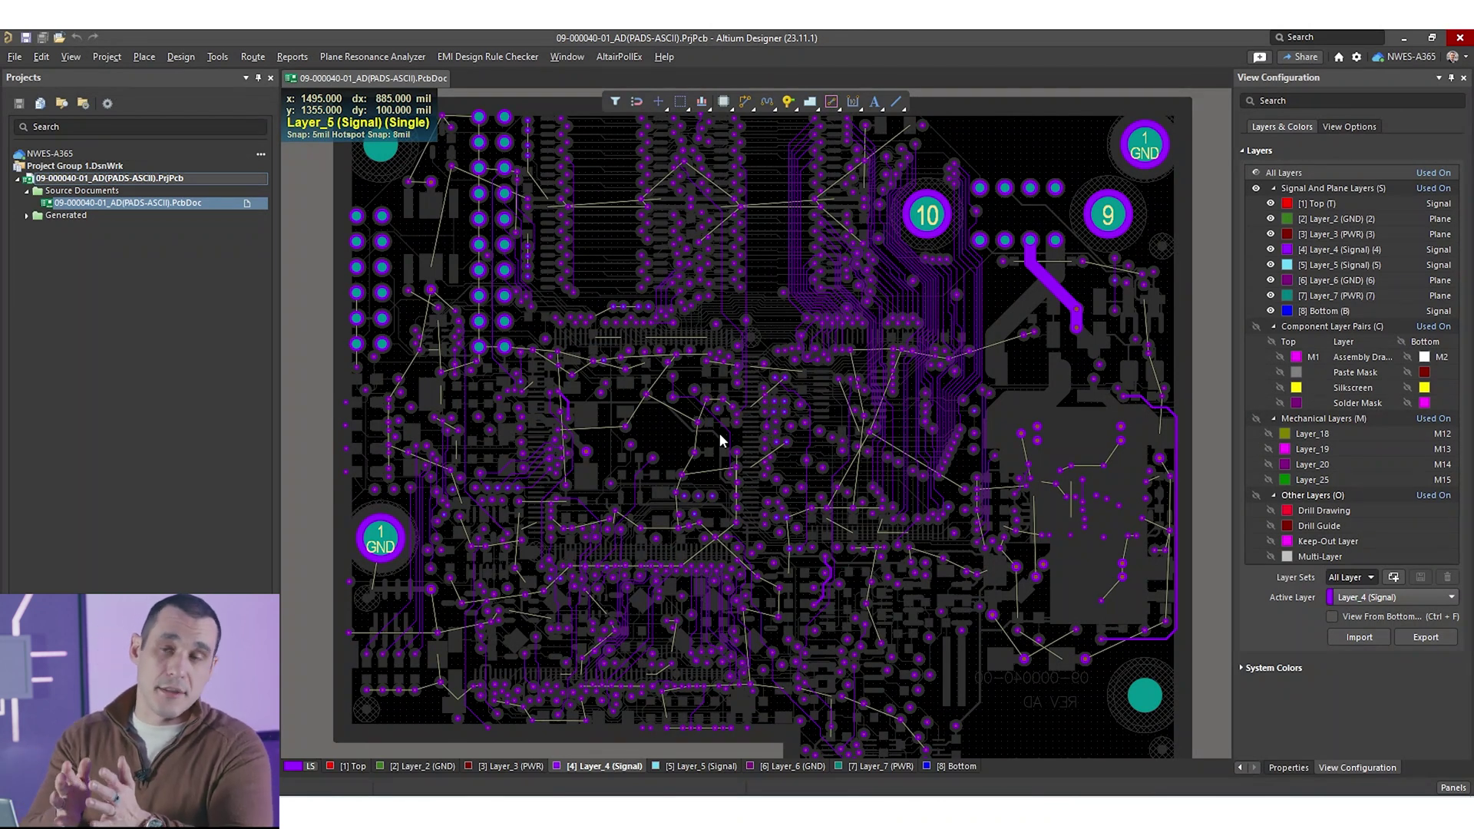
{"action": "key", "text": "KP_Multiply"}
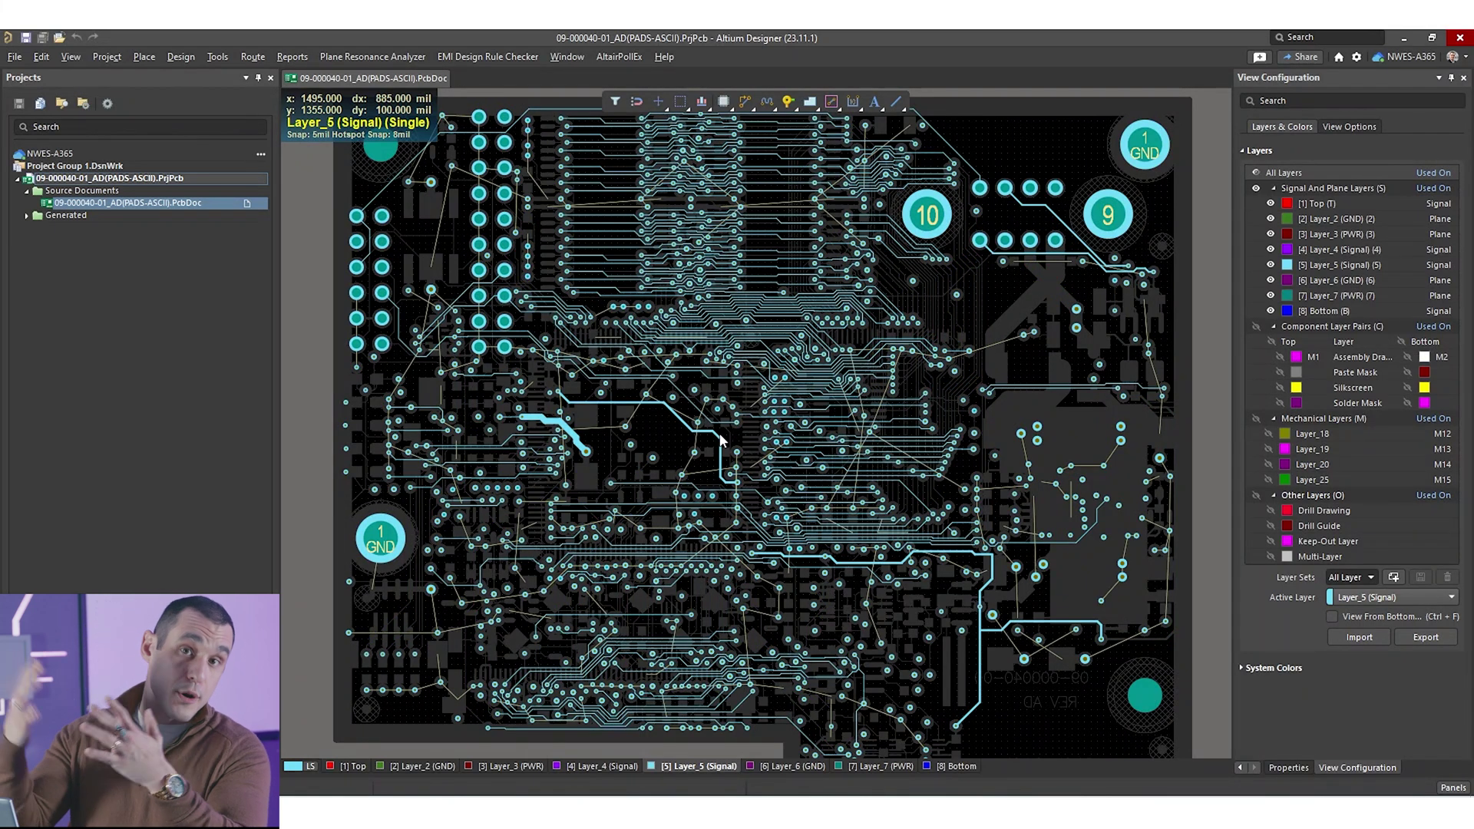
{"action": "key", "text": "KP_Subtract"}
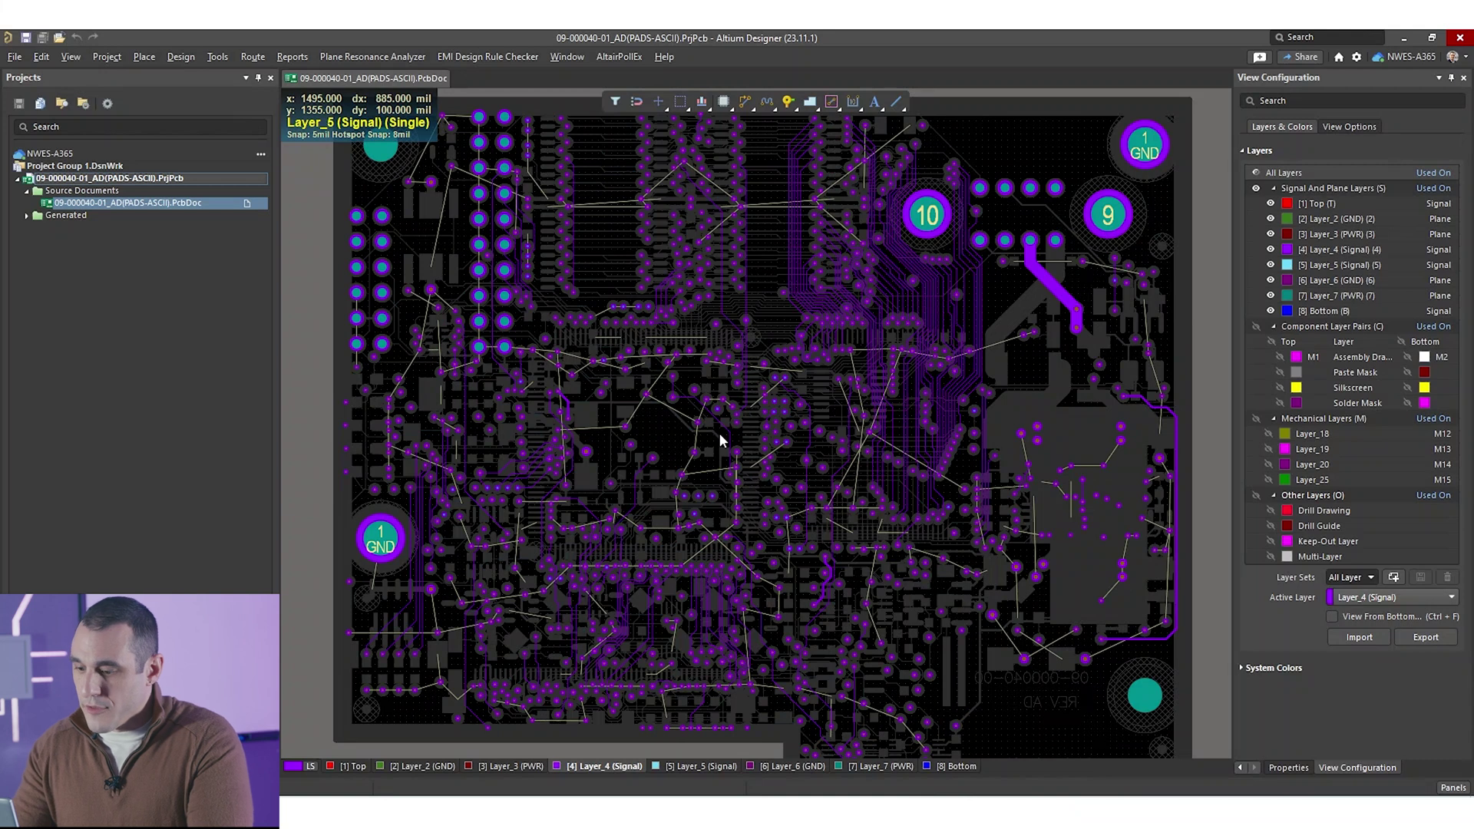
{"action": "key", "text": "KP_Add"}
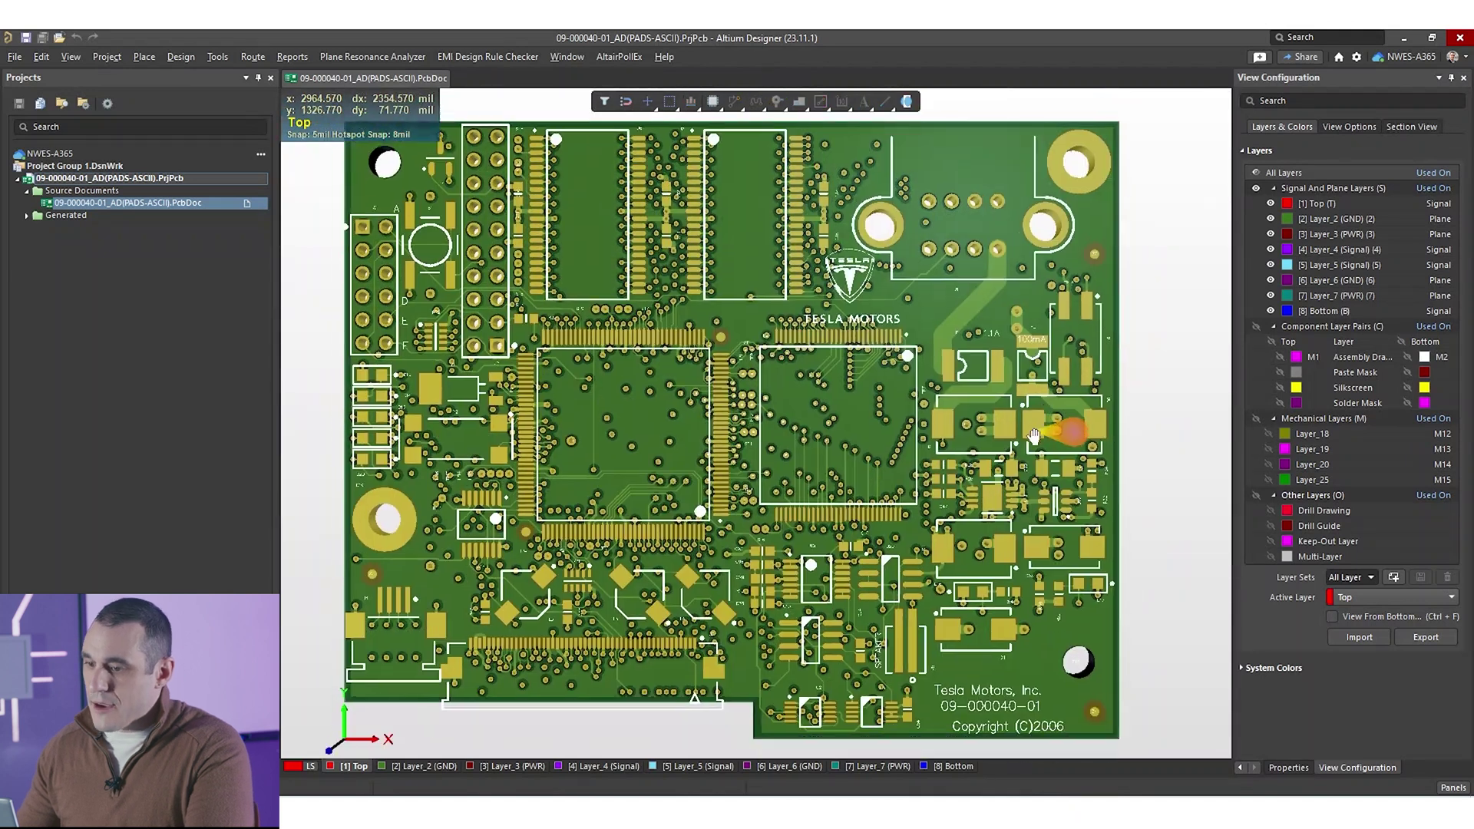
{"action": "right_click_drag", "start_coordinate": [1034, 435], "coordinate": [1009, 393]}
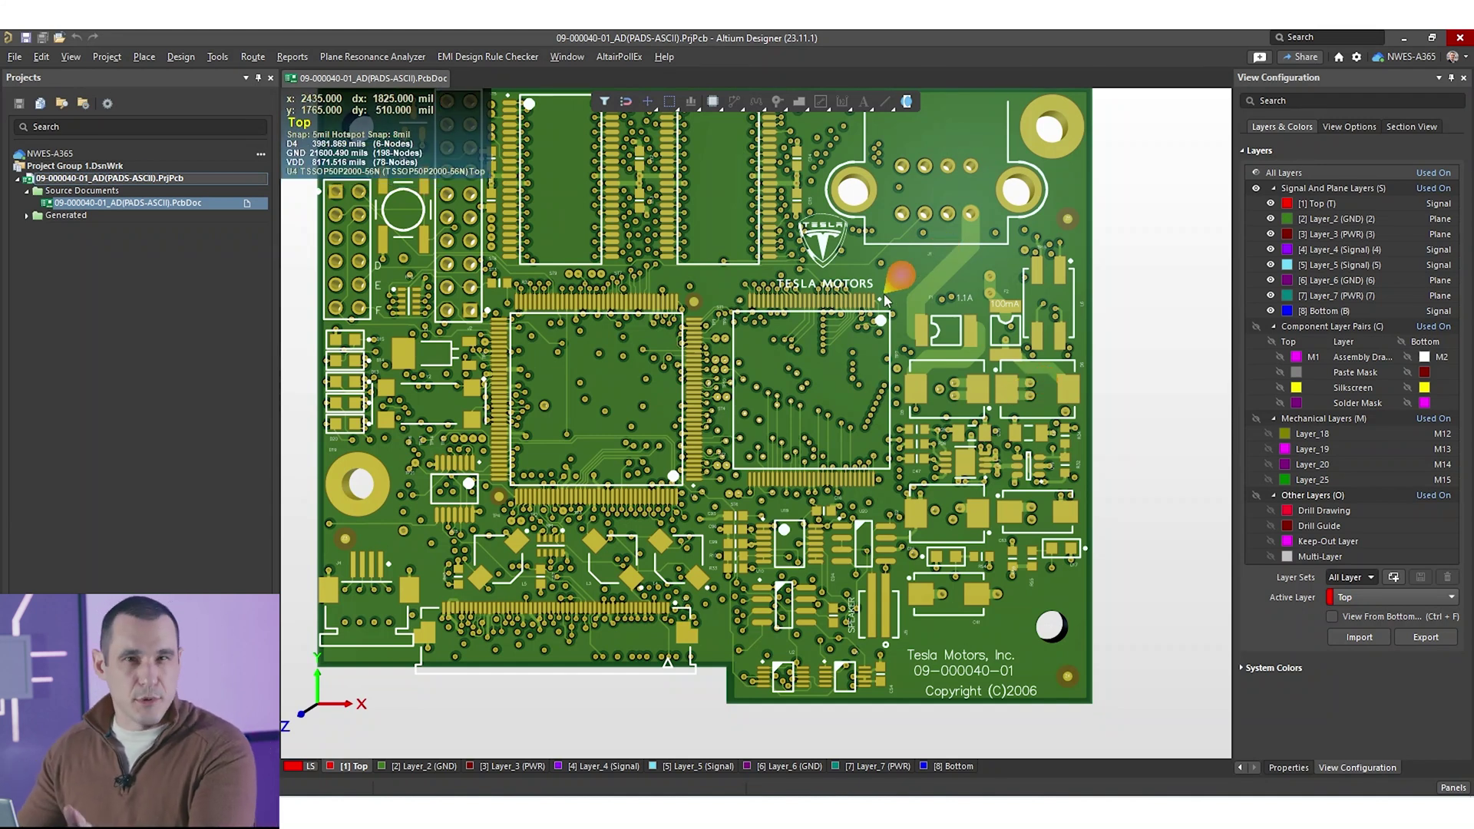
{"action": "scroll", "coordinate": [825, 295], "scroll_direction": "up", "scroll_amount": 3, "text": "ctrl"}
{"action": "scroll", "coordinate": [825, 295], "scroll_direction": "up", "scroll_amount": 5, "text": "ctrl"}
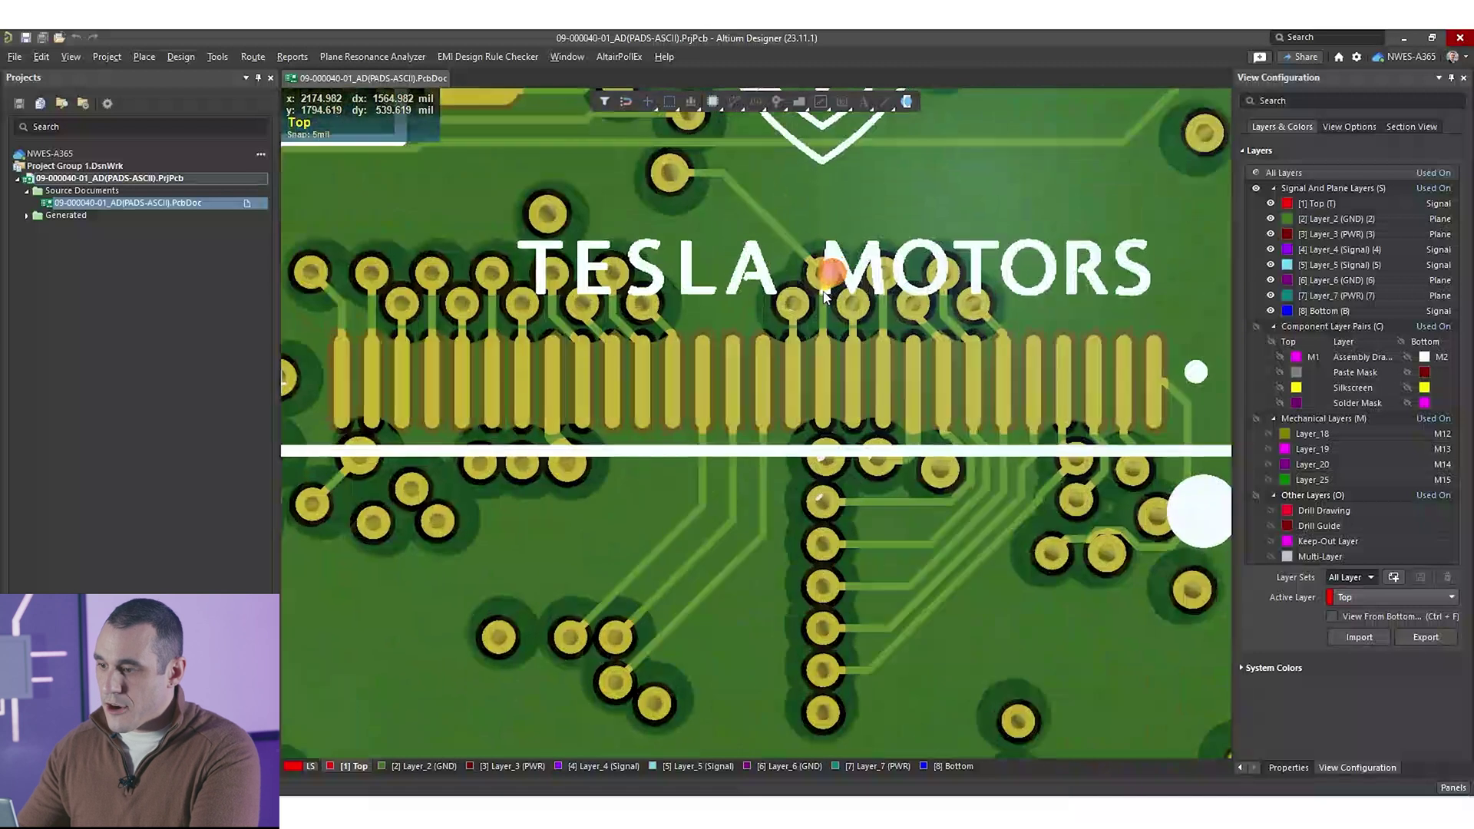
{"action": "scroll", "coordinate": [789, 360], "scroll_direction": "down", "scroll_amount": 4, "text": "ctrl"}
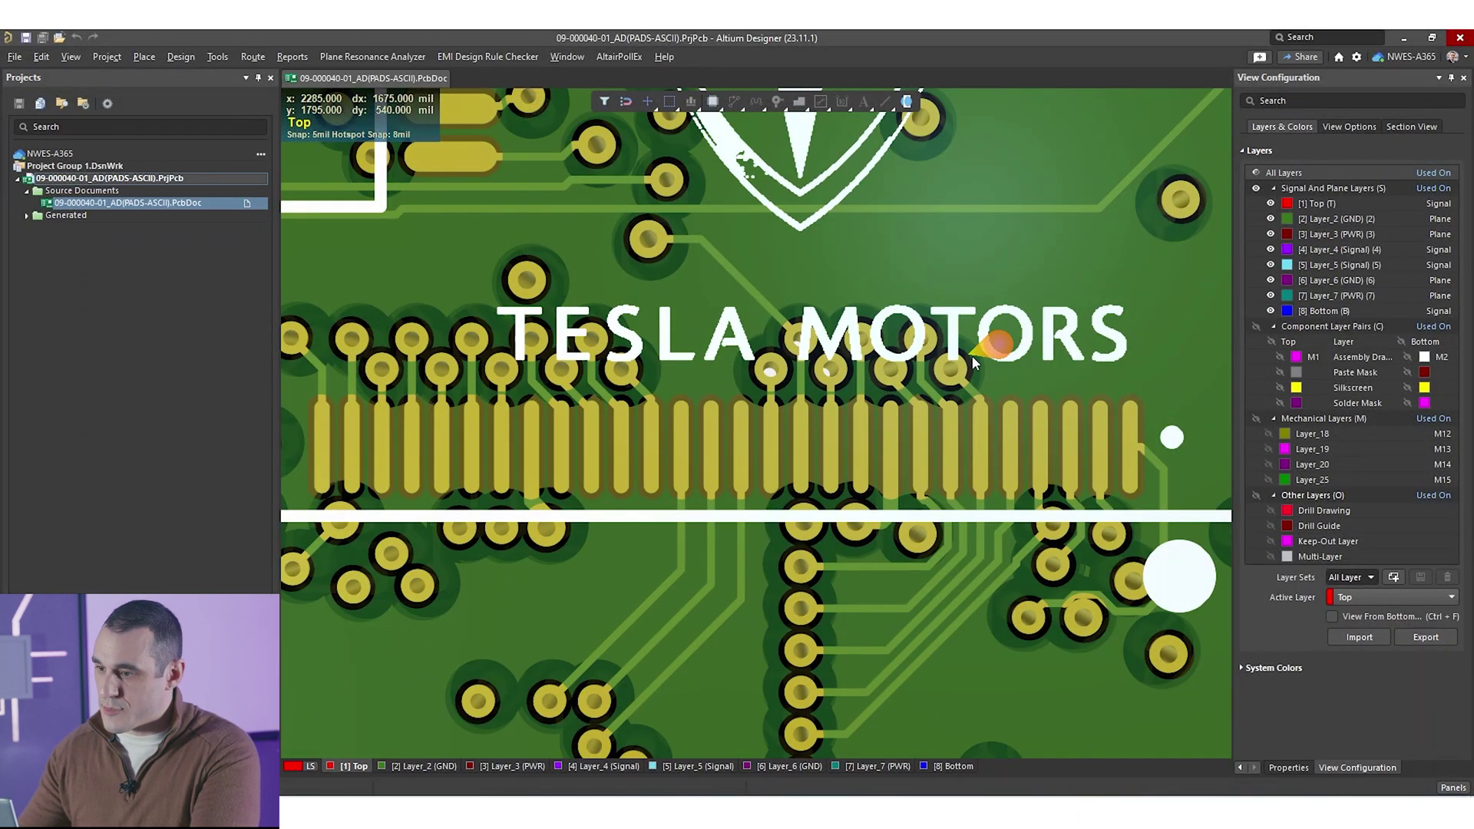
{"action": "scroll", "coordinate": [969, 358], "scroll_direction": "down", "scroll_amount": 5, "text": "ctrl"}
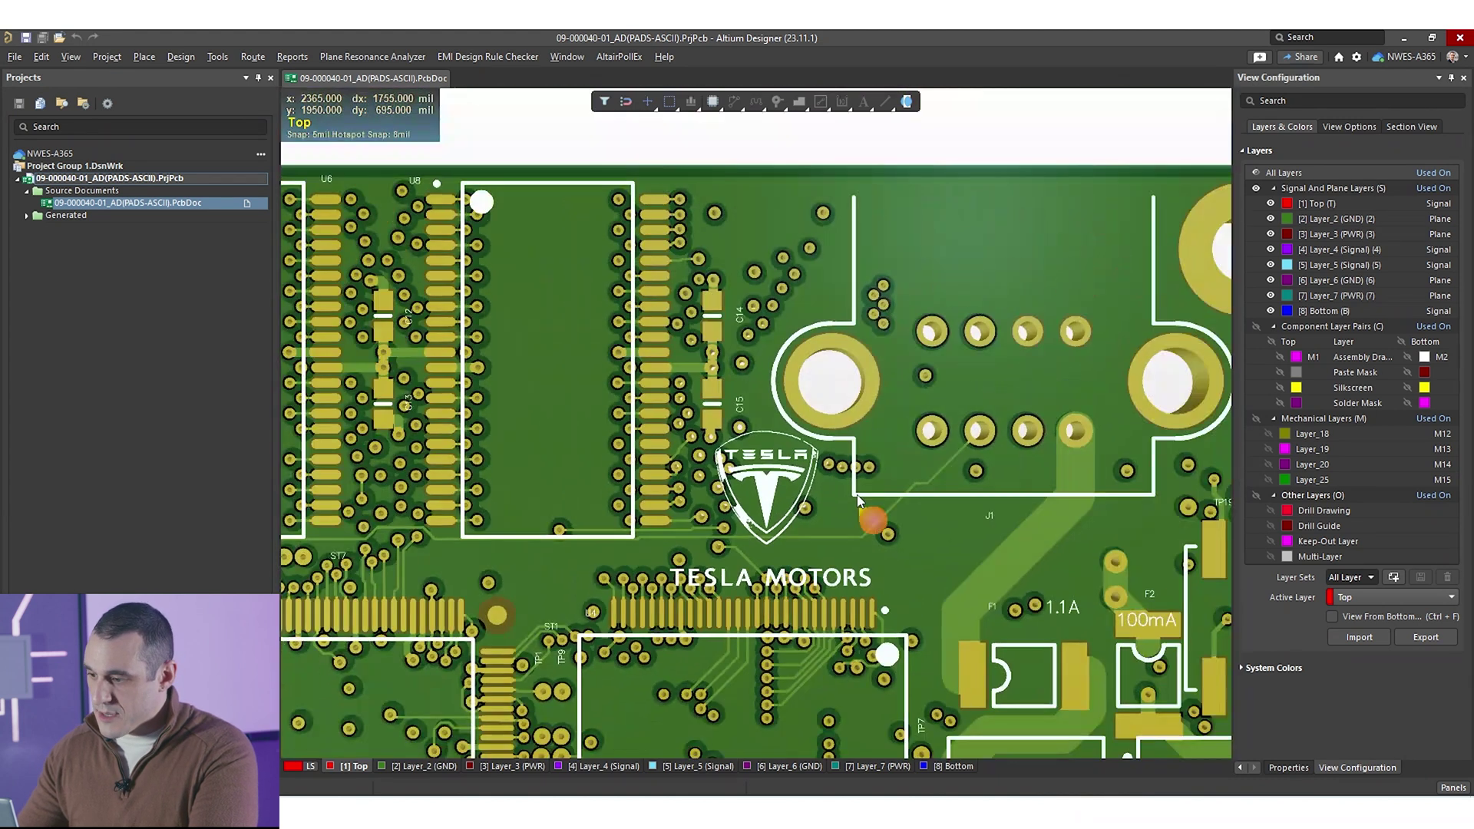
{"action": "right_click_drag", "start_coordinate": [872, 517], "coordinate": [530, 152]}
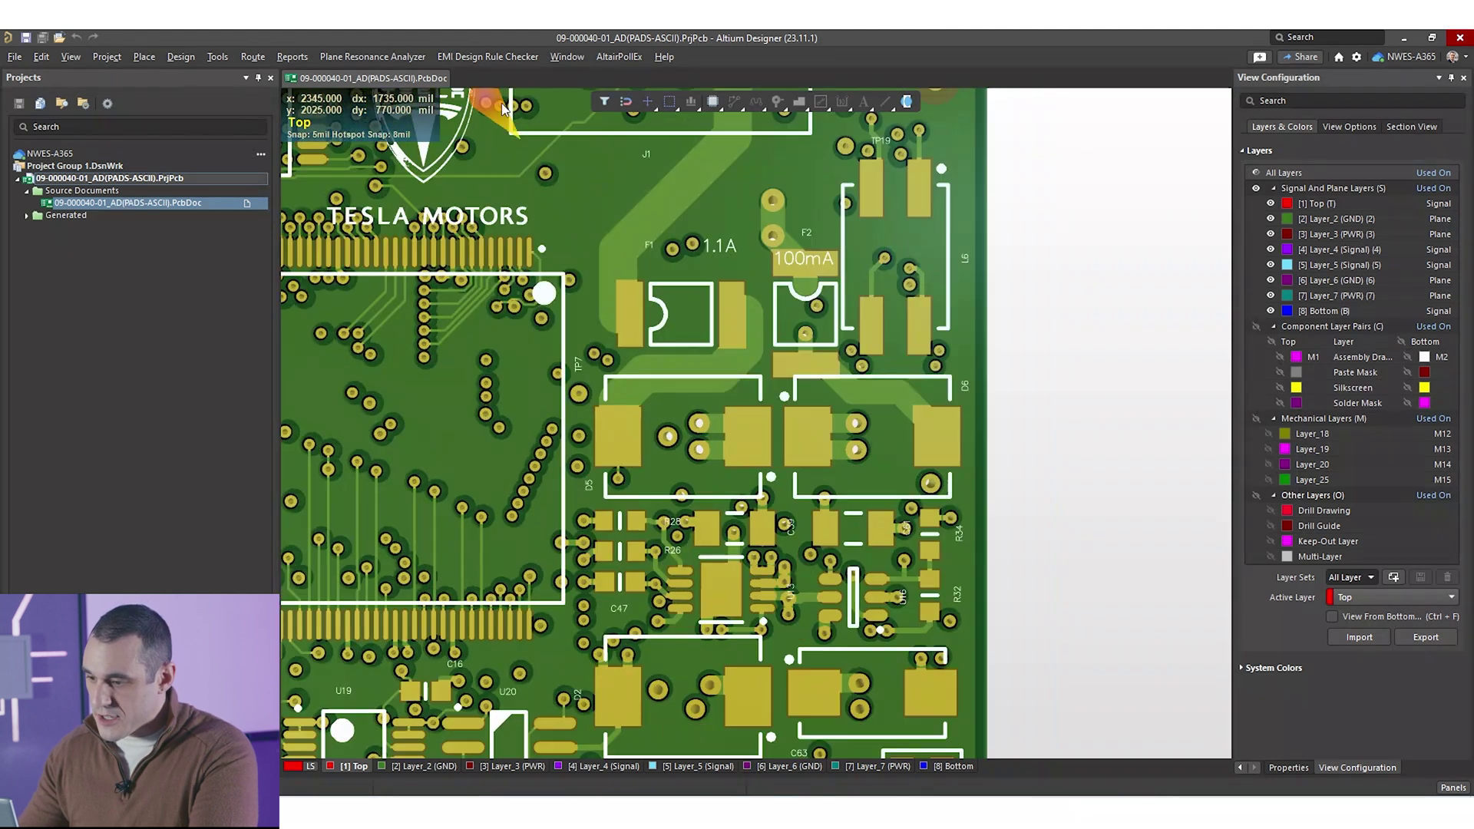
{"action": "right_click_drag", "start_coordinate": [700, 611], "coordinate": [687, 234]}
{"action": "scroll", "coordinate": [697, 290], "scroll_direction": "up", "scroll_amount": 3, "text": "ctrl"}
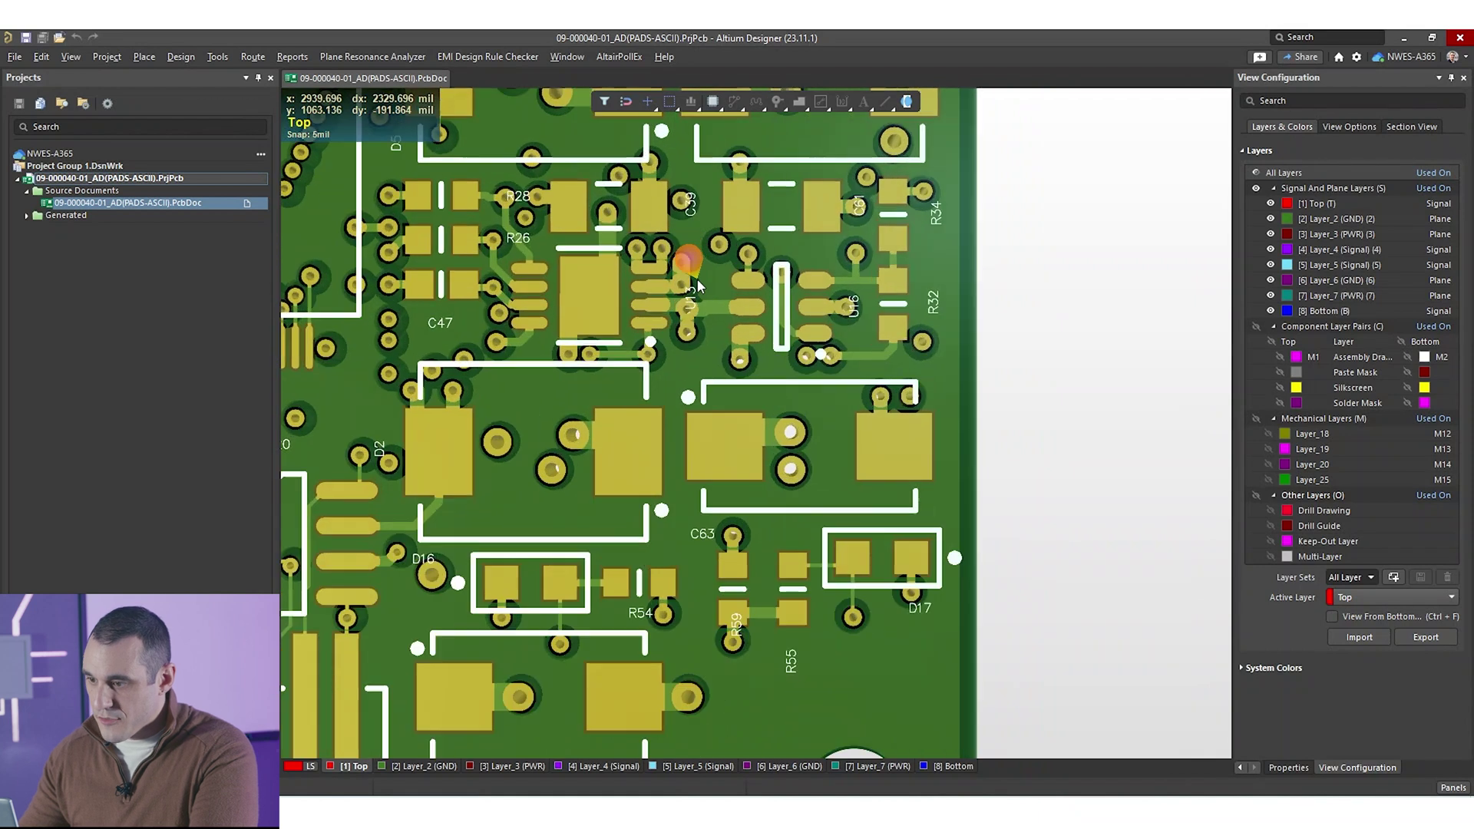
{"action": "scroll", "coordinate": [697, 288], "scroll_direction": "up", "scroll_amount": 3, "text": "ctrl"}
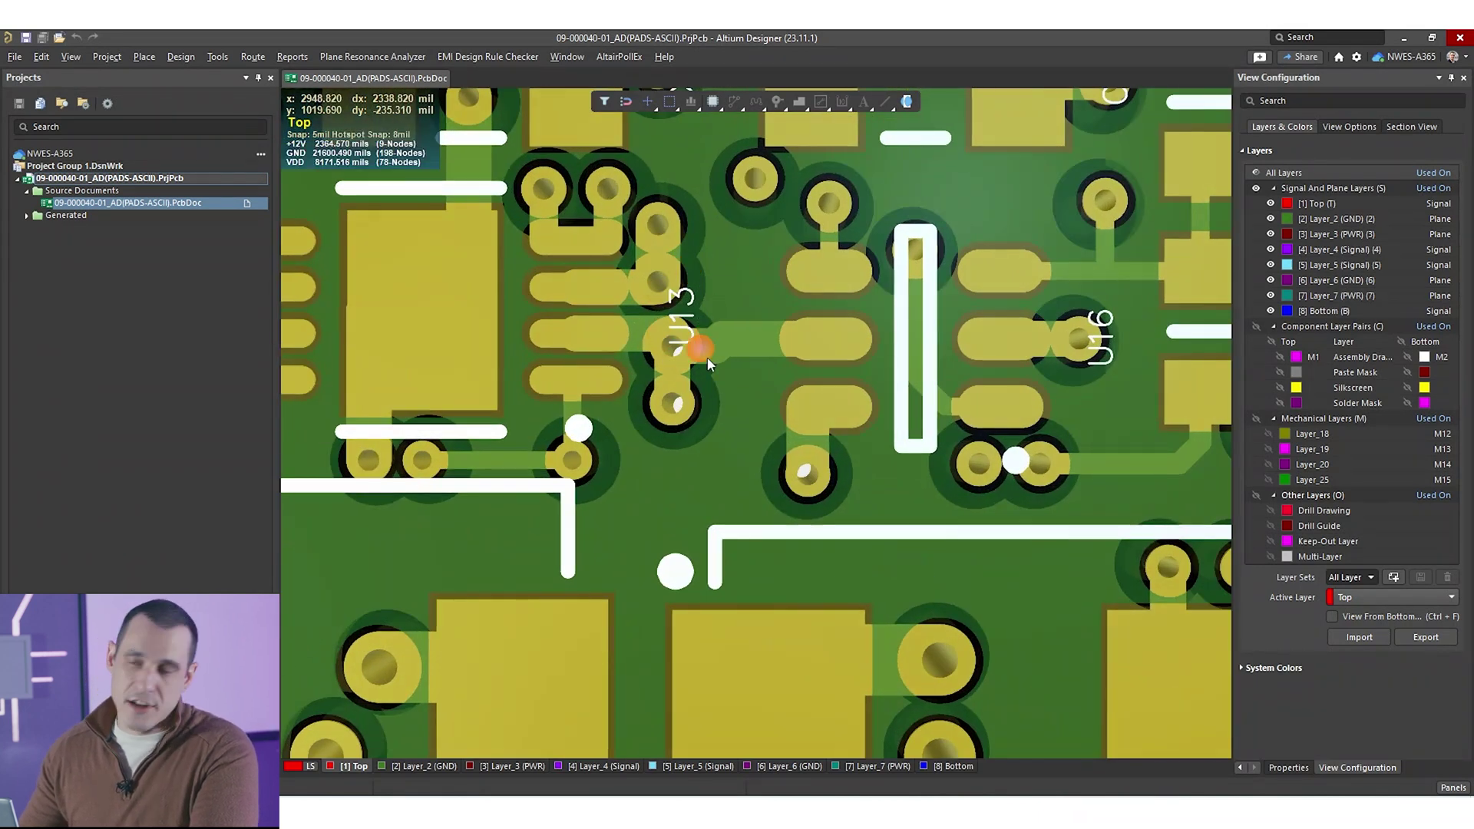
{"action": "scroll", "coordinate": [707, 357], "scroll_direction": "down", "scroll_amount": 4, "text": "ctrl"}
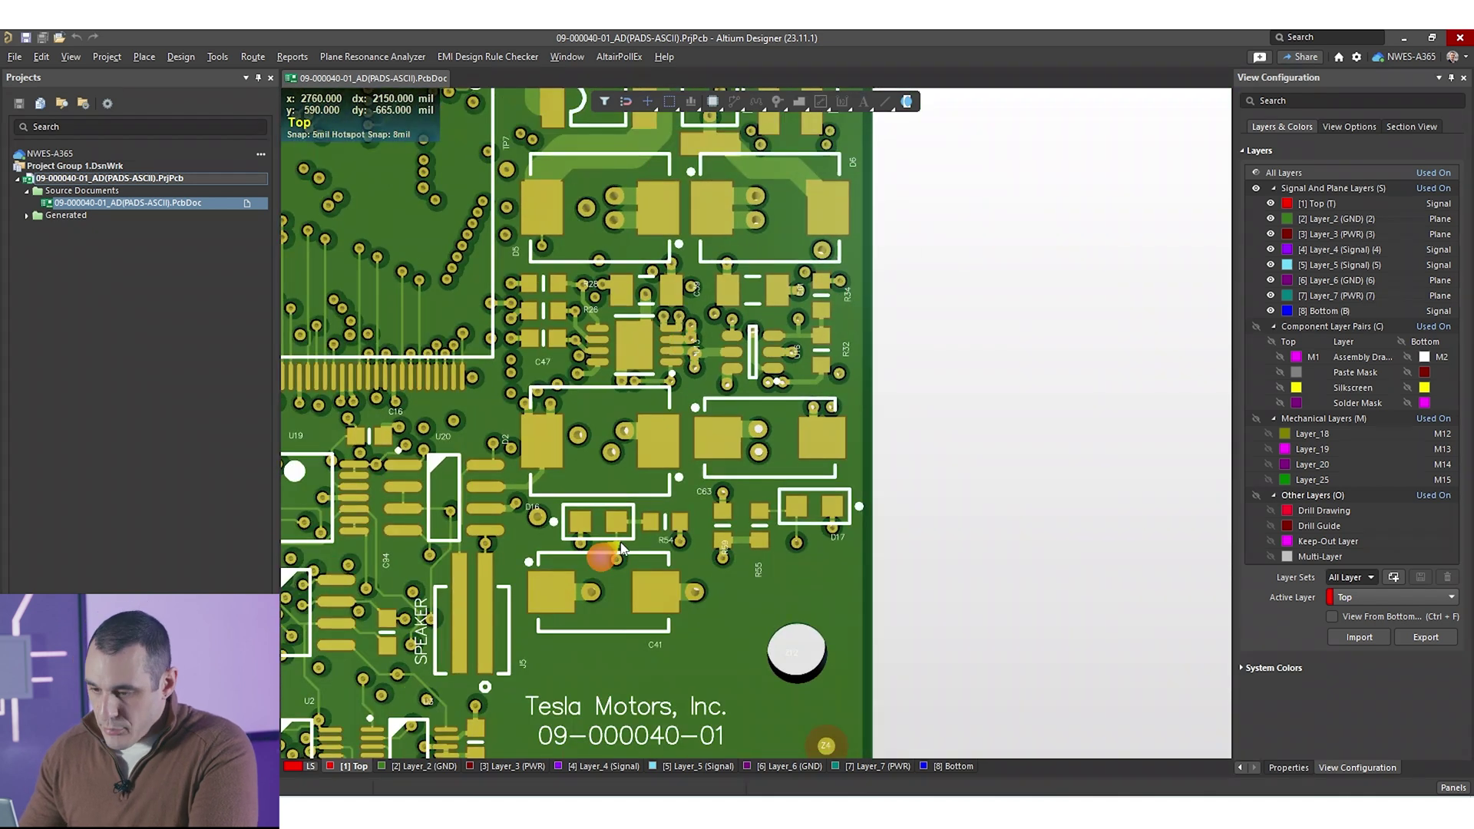
{"action": "right_click_drag", "start_coordinate": [590, 564], "coordinate": [851, 480]}
{"action": "scroll", "coordinate": [850, 477], "scroll_direction": "down", "scroll_amount": 2, "text": "ctrl"}
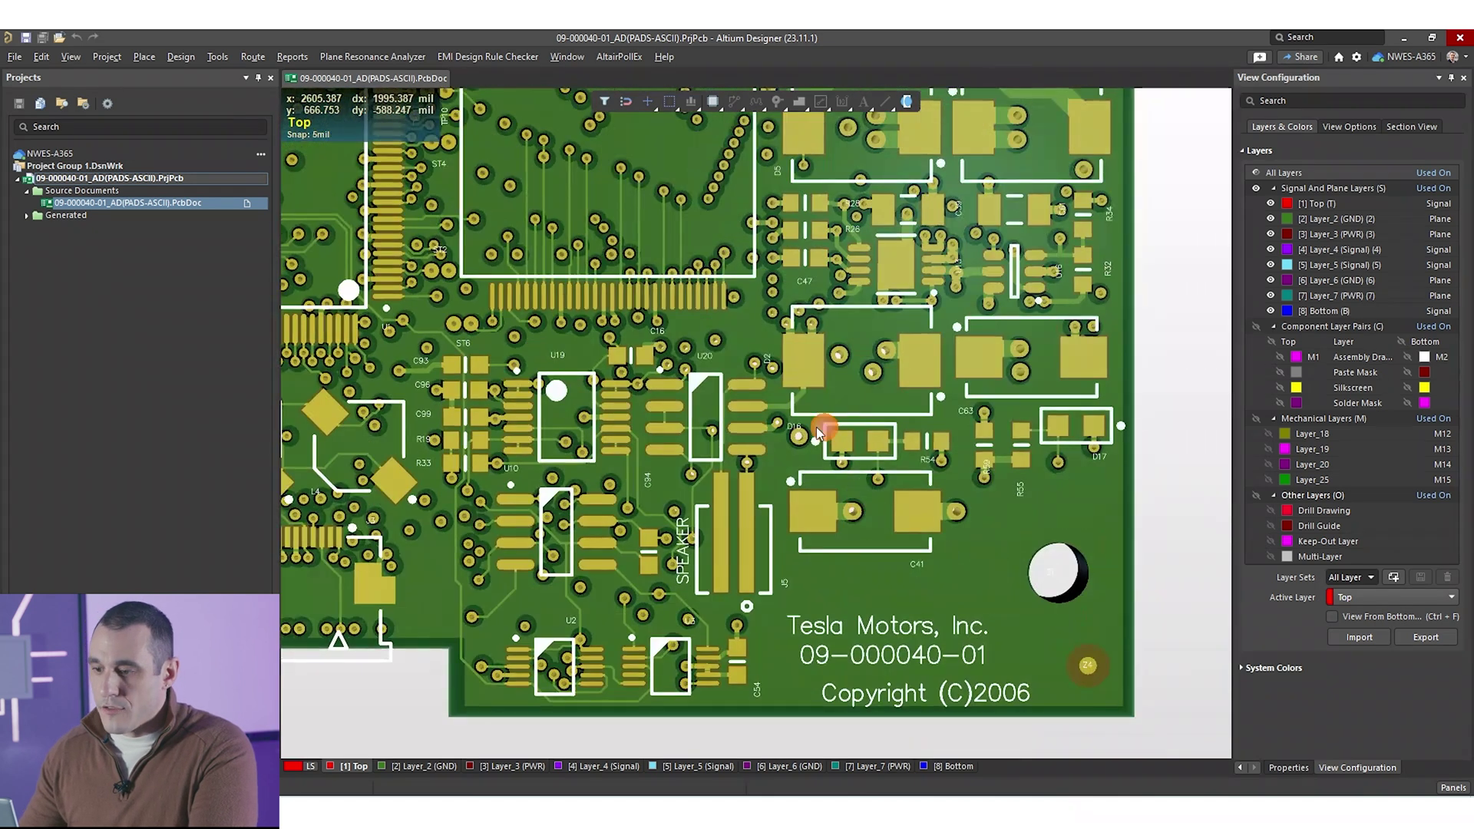
{"action": "scroll", "coordinate": [720, 422], "scroll_direction": "up", "scroll_amount": 1, "text": "ctrl"}
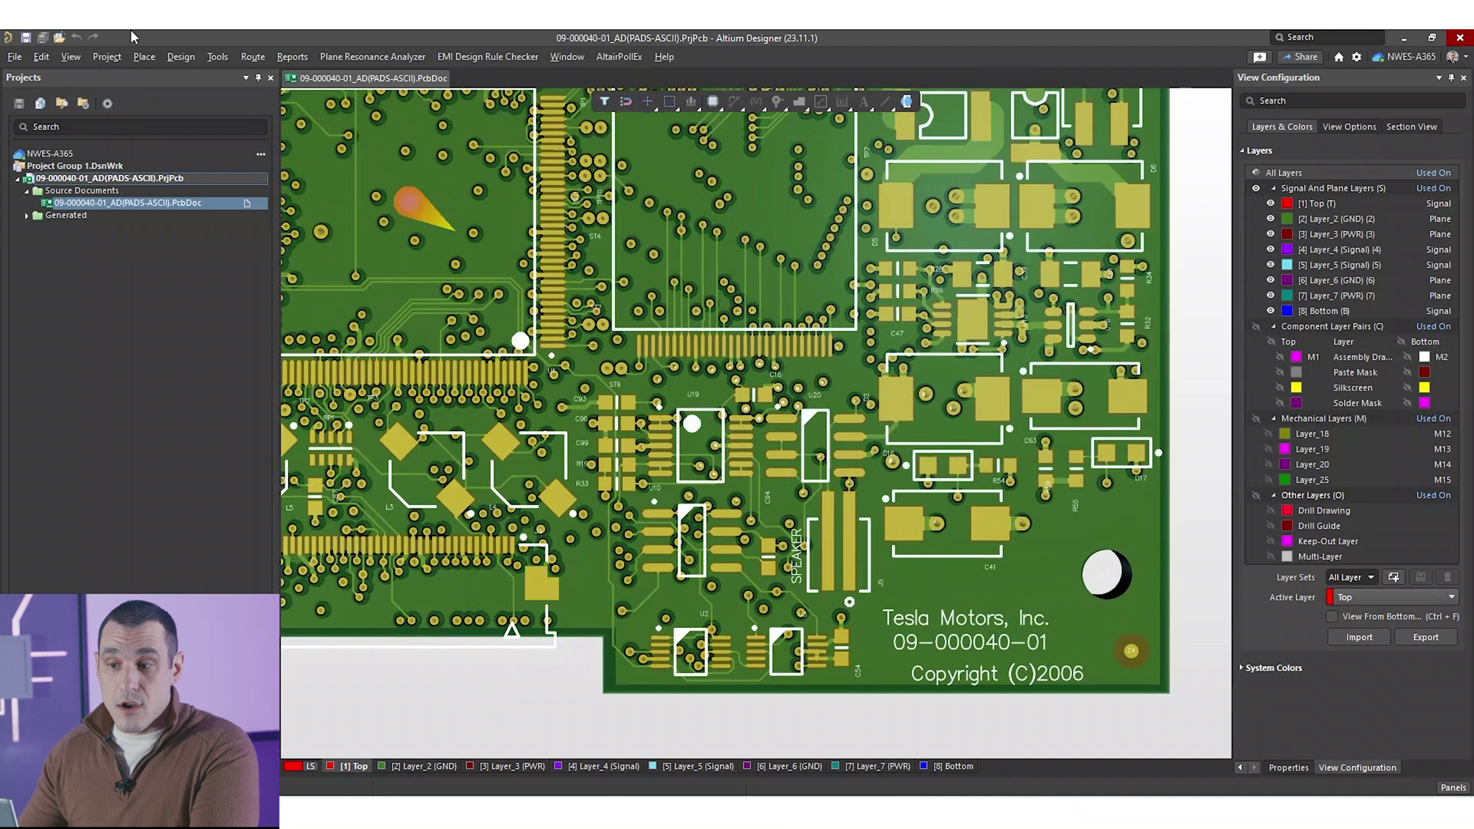
- In Design Rules, review the NetClass clearance, via clearance and NetClass routing width rules
{"action": "left_click", "coordinate": [178, 57]}
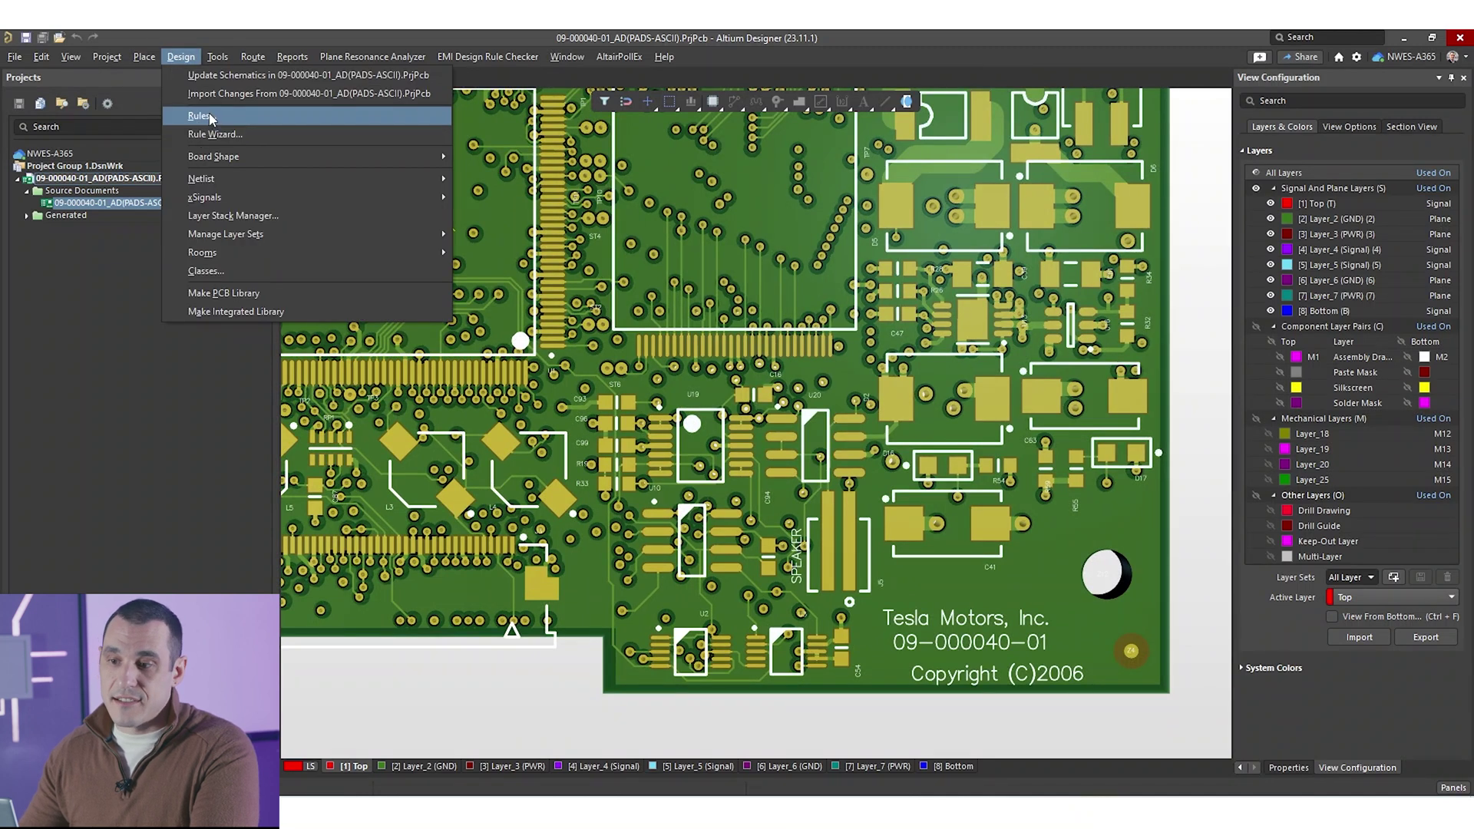
{"action": "left_click", "coordinate": [201, 116]}
{"action": "scroll", "coordinate": [249, 333], "scroll_direction": "up", "scroll_amount": 5}
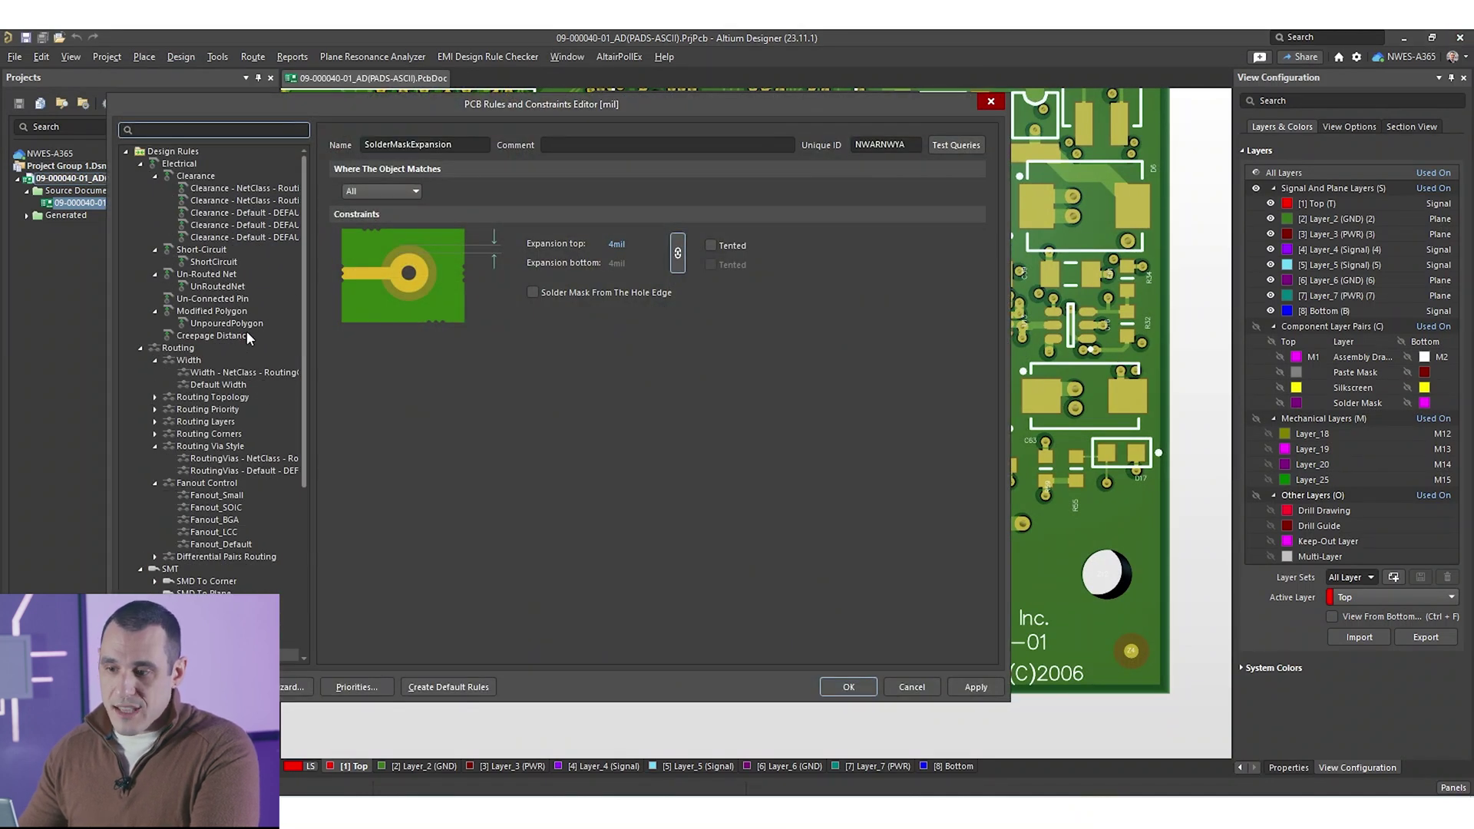
{"action": "left_click", "coordinate": [244, 201]}
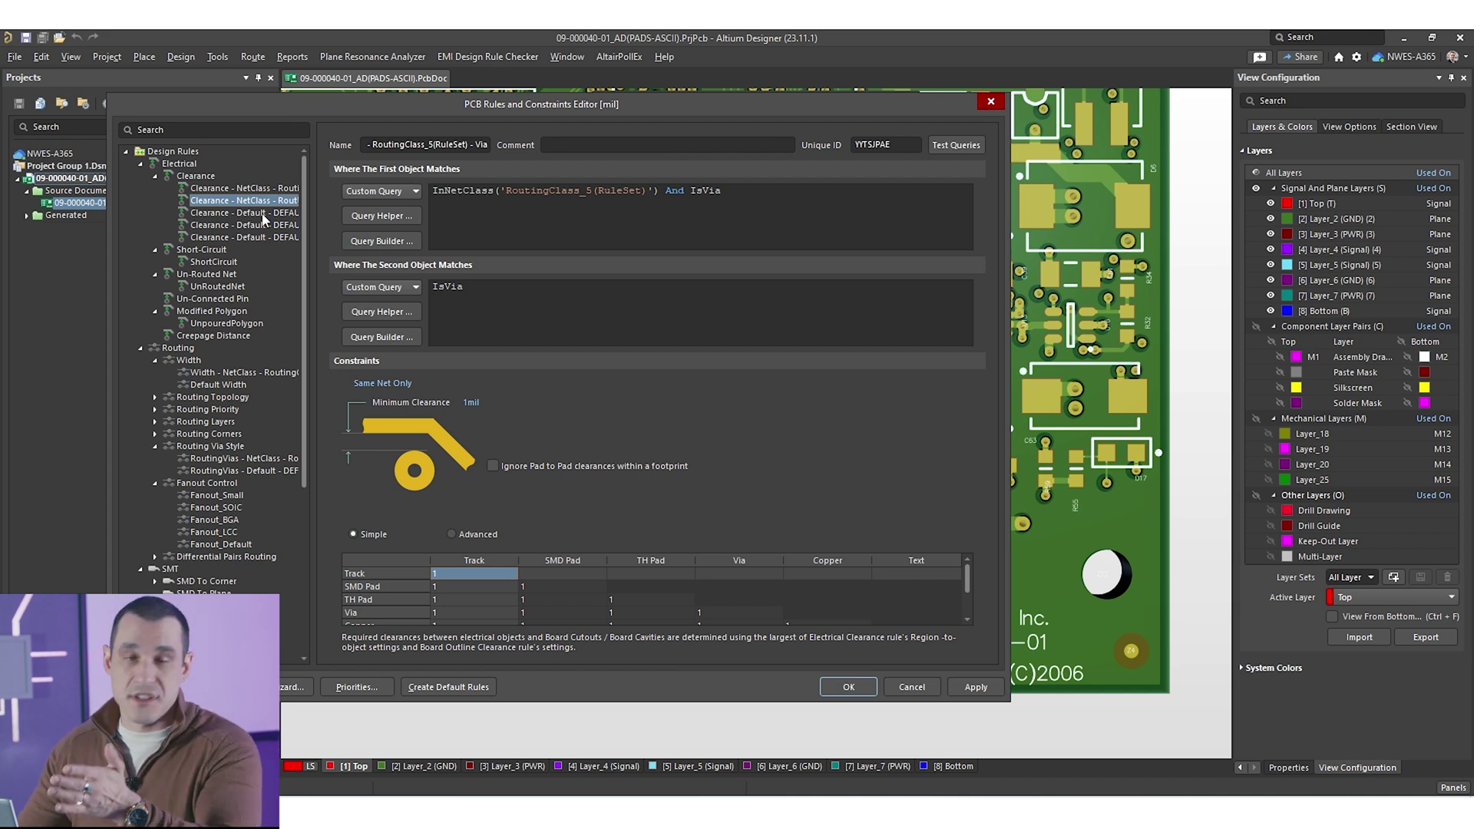
{"action": "left_click", "coordinate": [263, 224]}
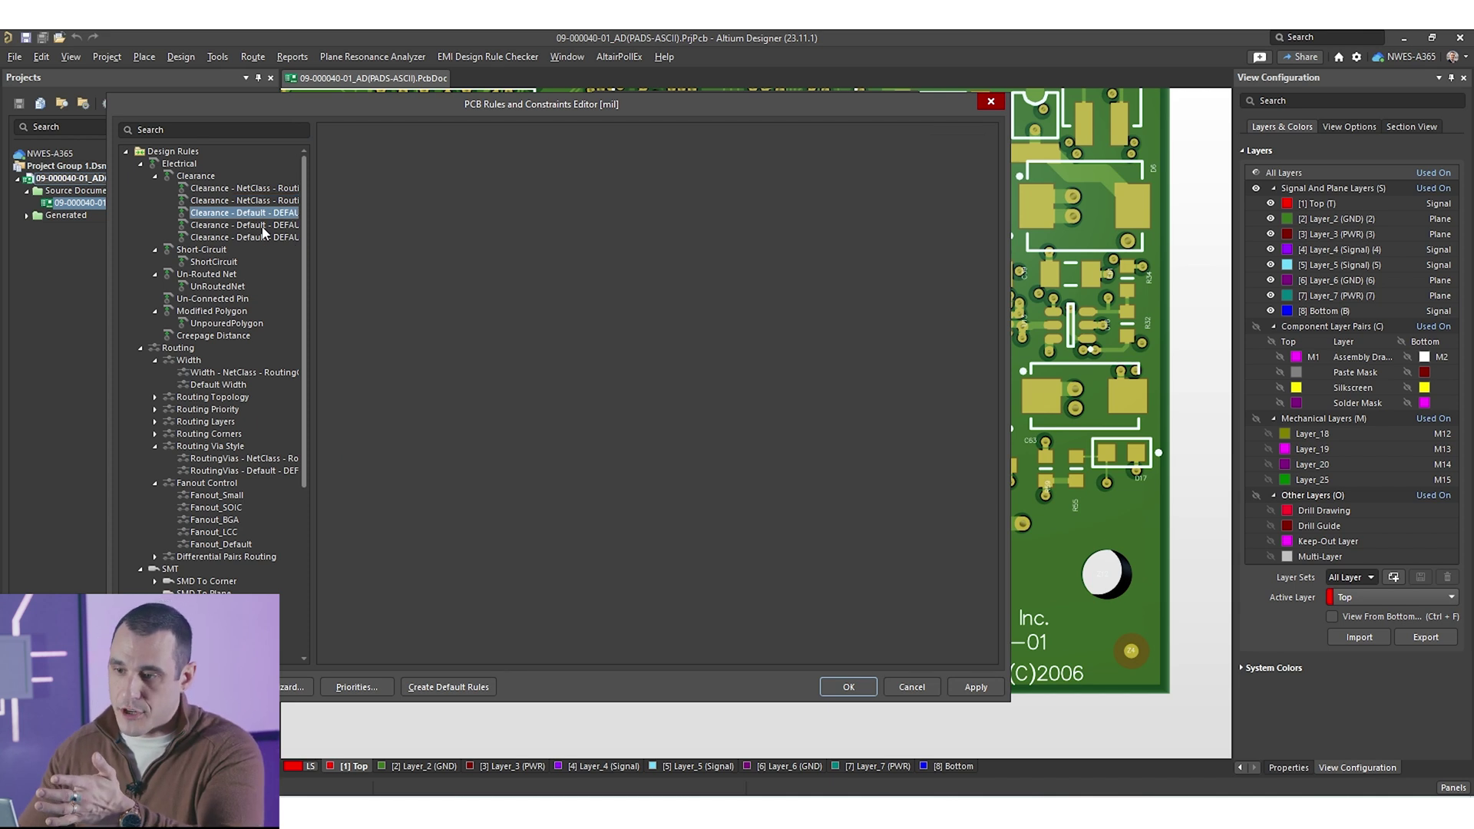
{"action": "left_click", "coordinate": [246, 373]}
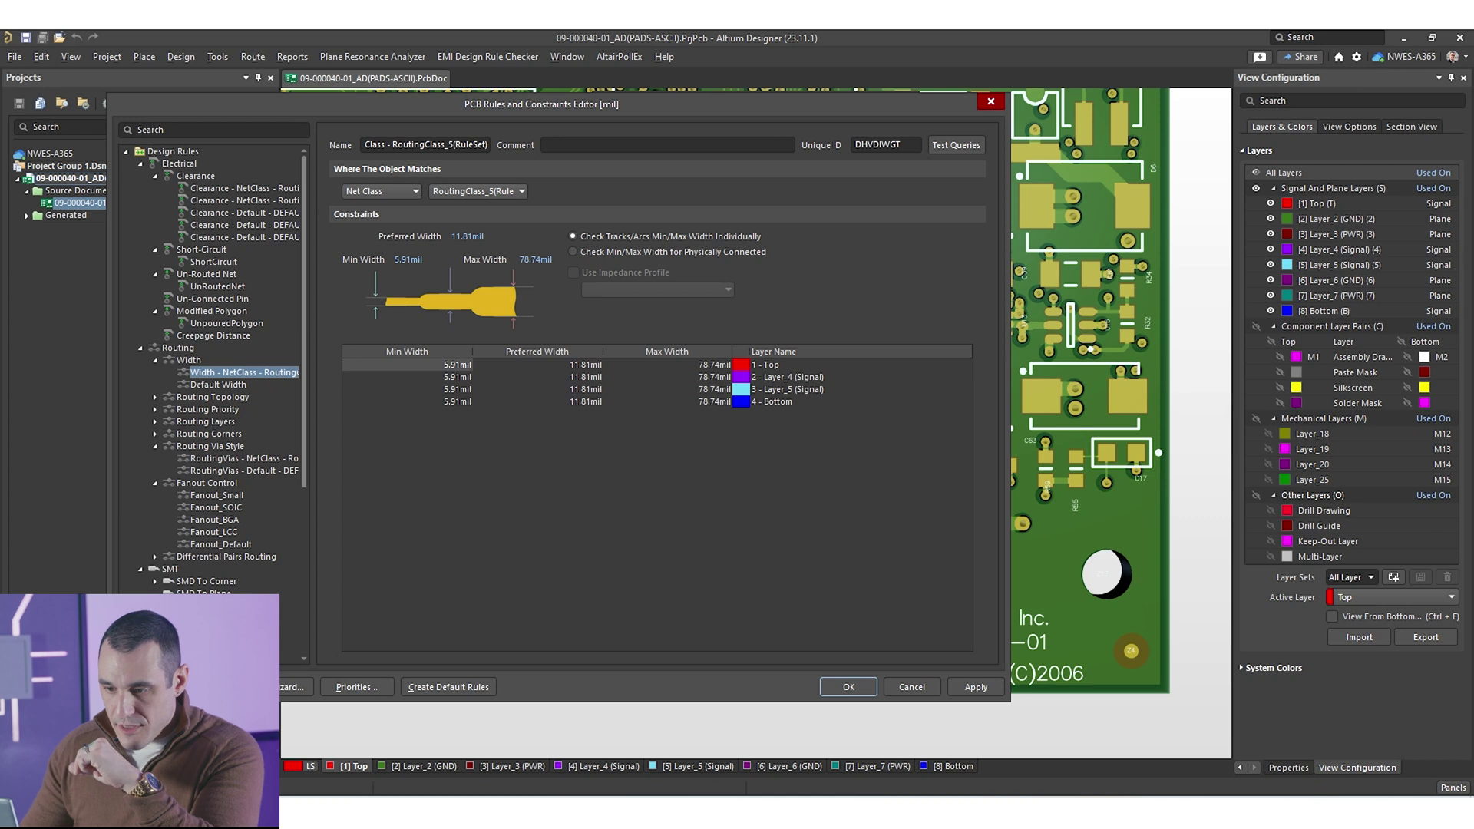
- Make the SolderMaskExpansion rule tented with custom query IsVia and apply it
{"action": "left_click", "coordinate": [231, 655]}
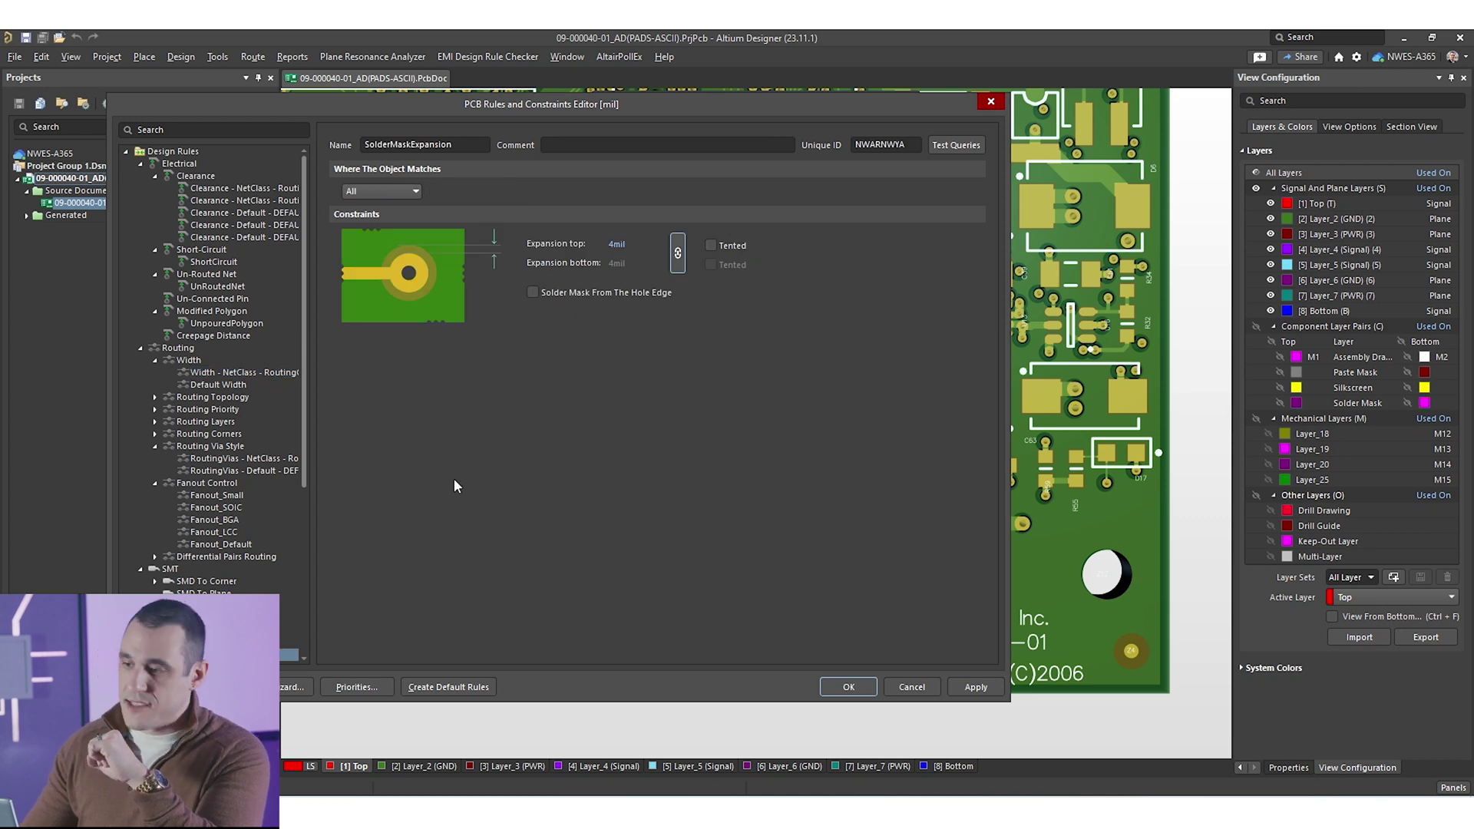
{"action": "left_click", "coordinate": [712, 246]}
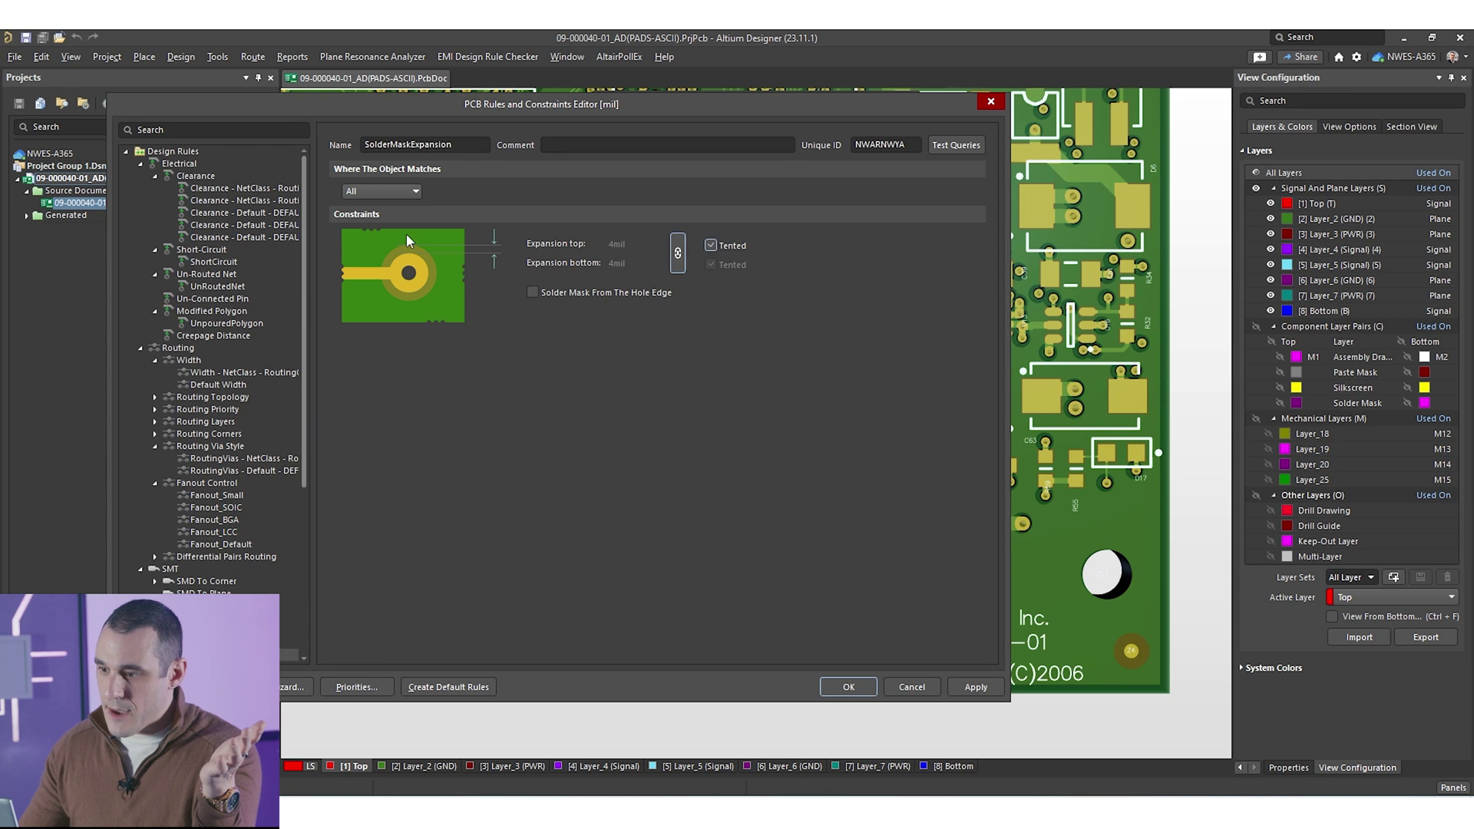
{"action": "left_click", "coordinate": [398, 192]}
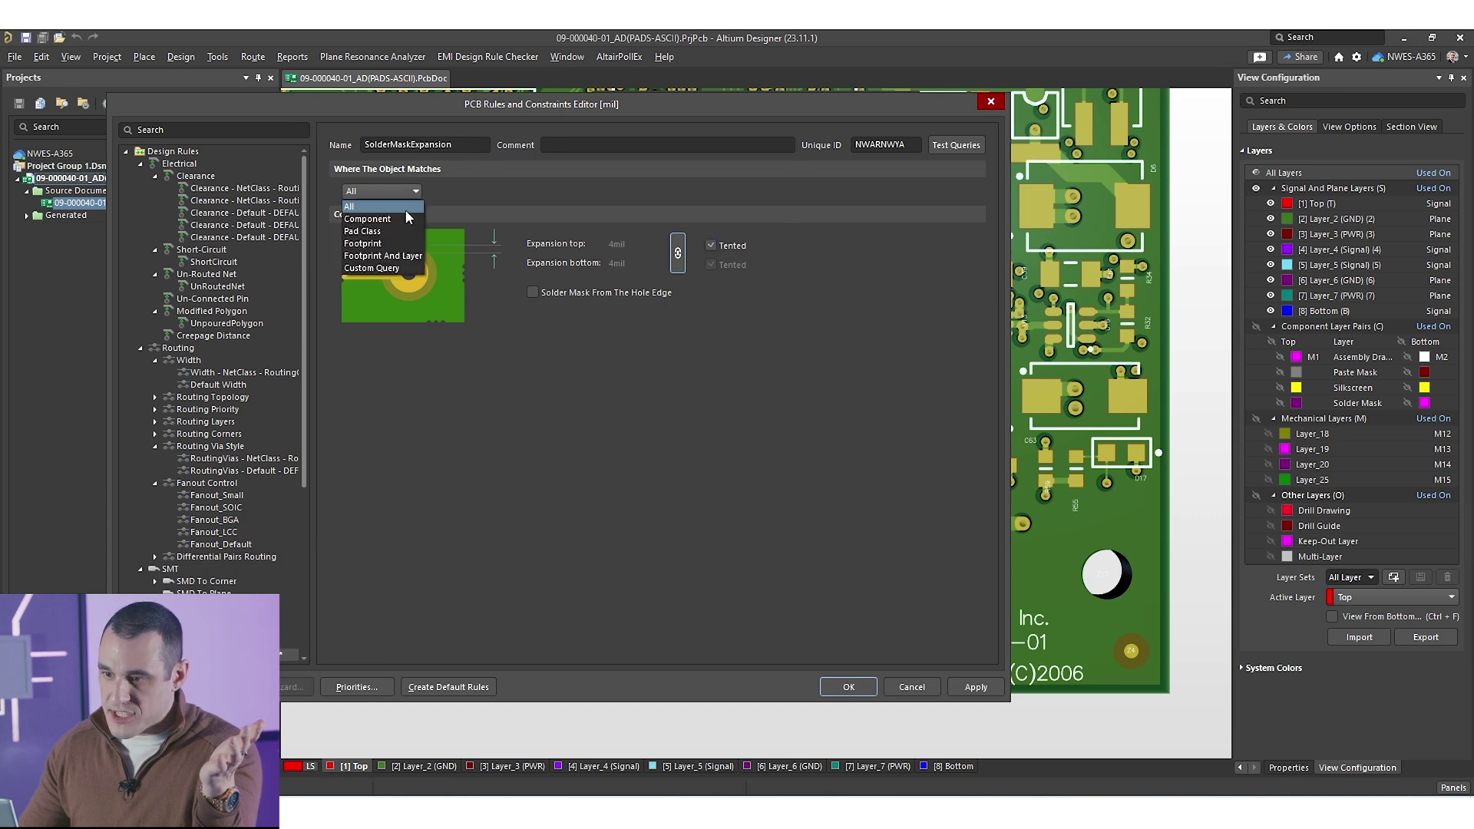
{"action": "left_click", "coordinate": [517, 289]}
{"action": "type", "text": "IsVia"}
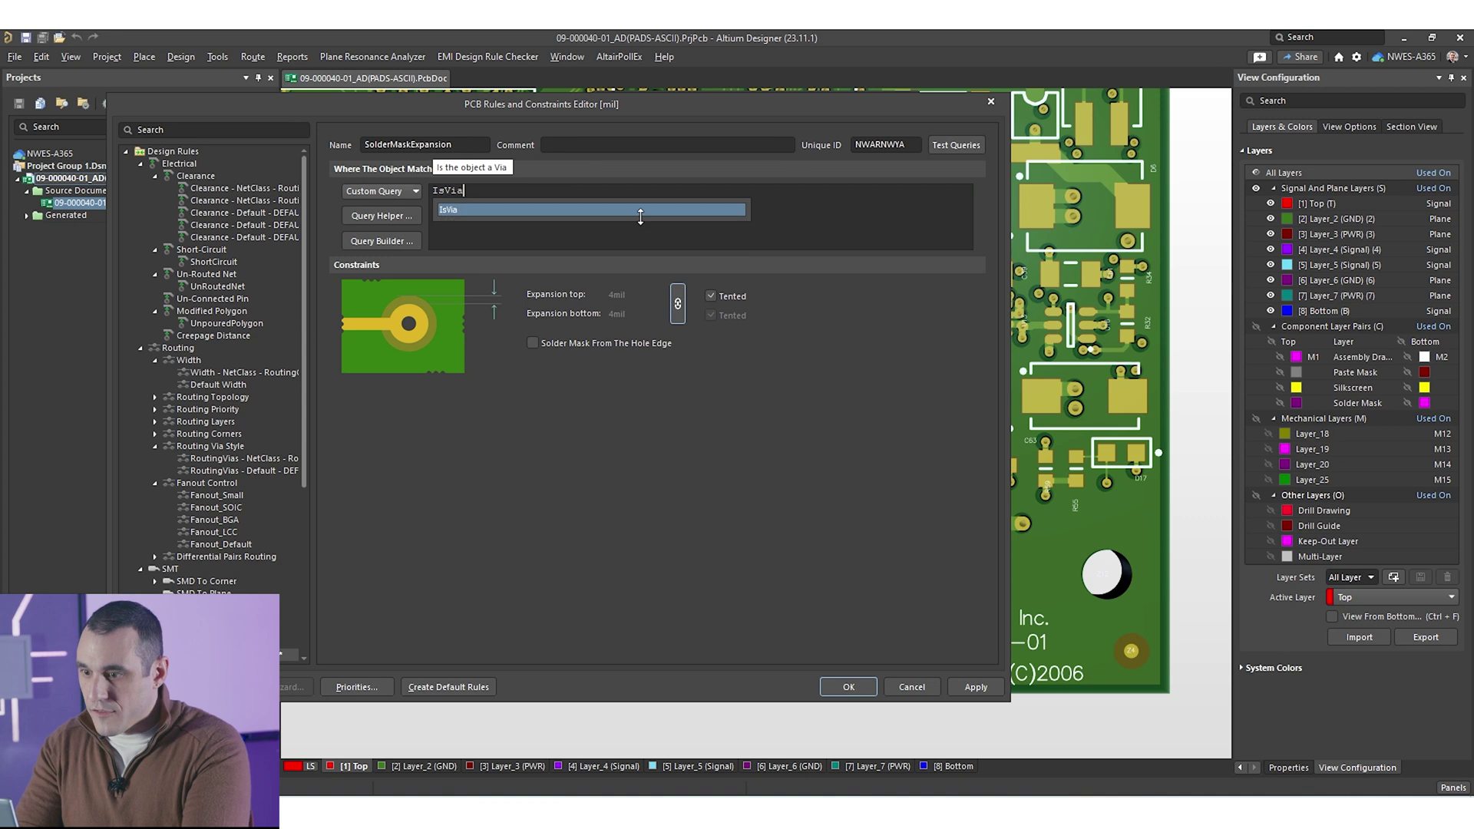
{"action": "left_click", "coordinate": [849, 687]}
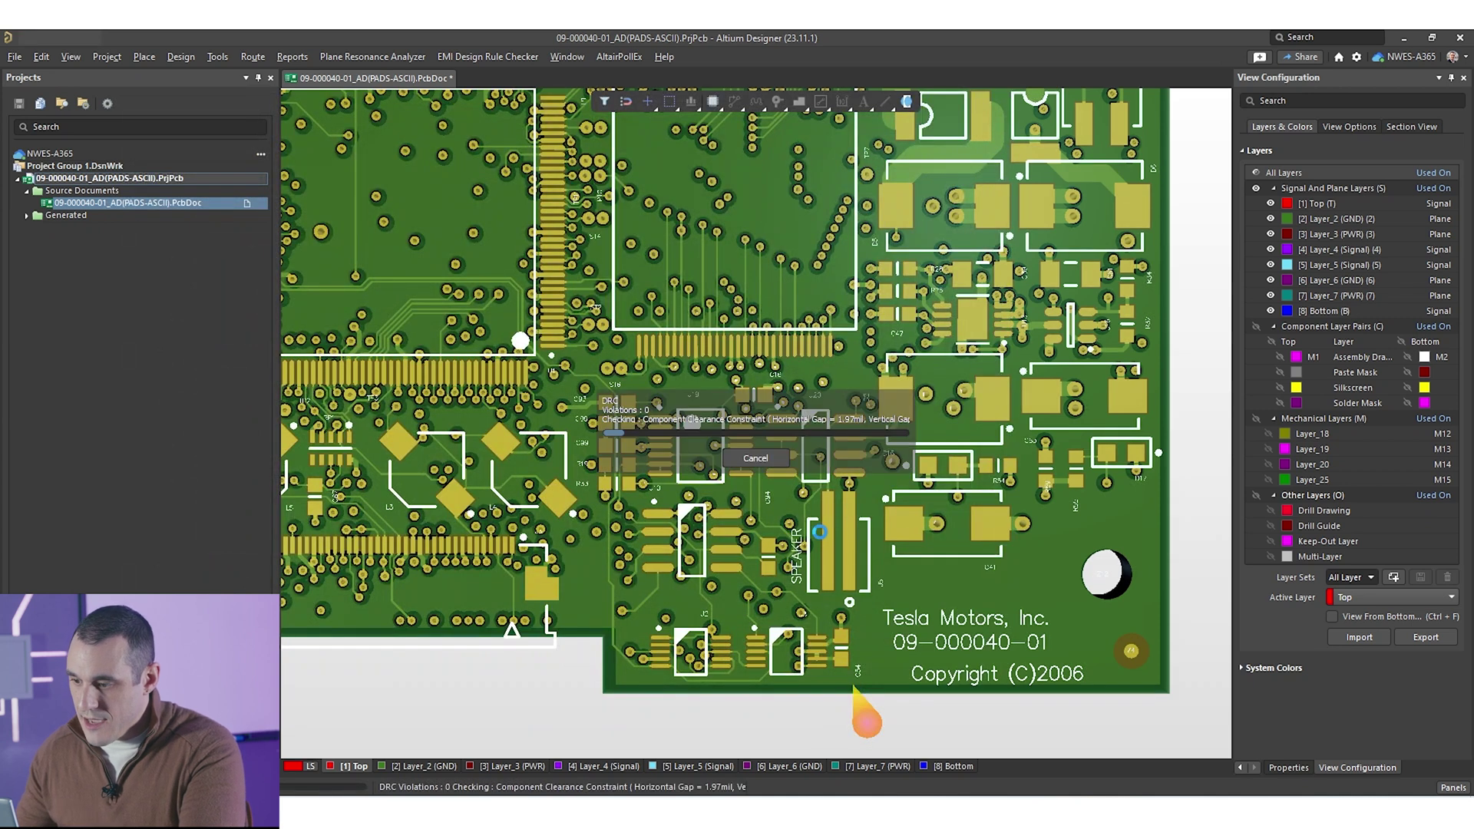
- Zoom and pan around the Tesla Motors logo area to inspect the Collision markers, then clear the selection and recentre the board
{"action": "scroll", "coordinate": [727, 354], "scroll_direction": "up", "scroll_amount": 3}
{"action": "right_click_drag", "start_coordinate": [647, 256], "coordinate": [460, 338]}
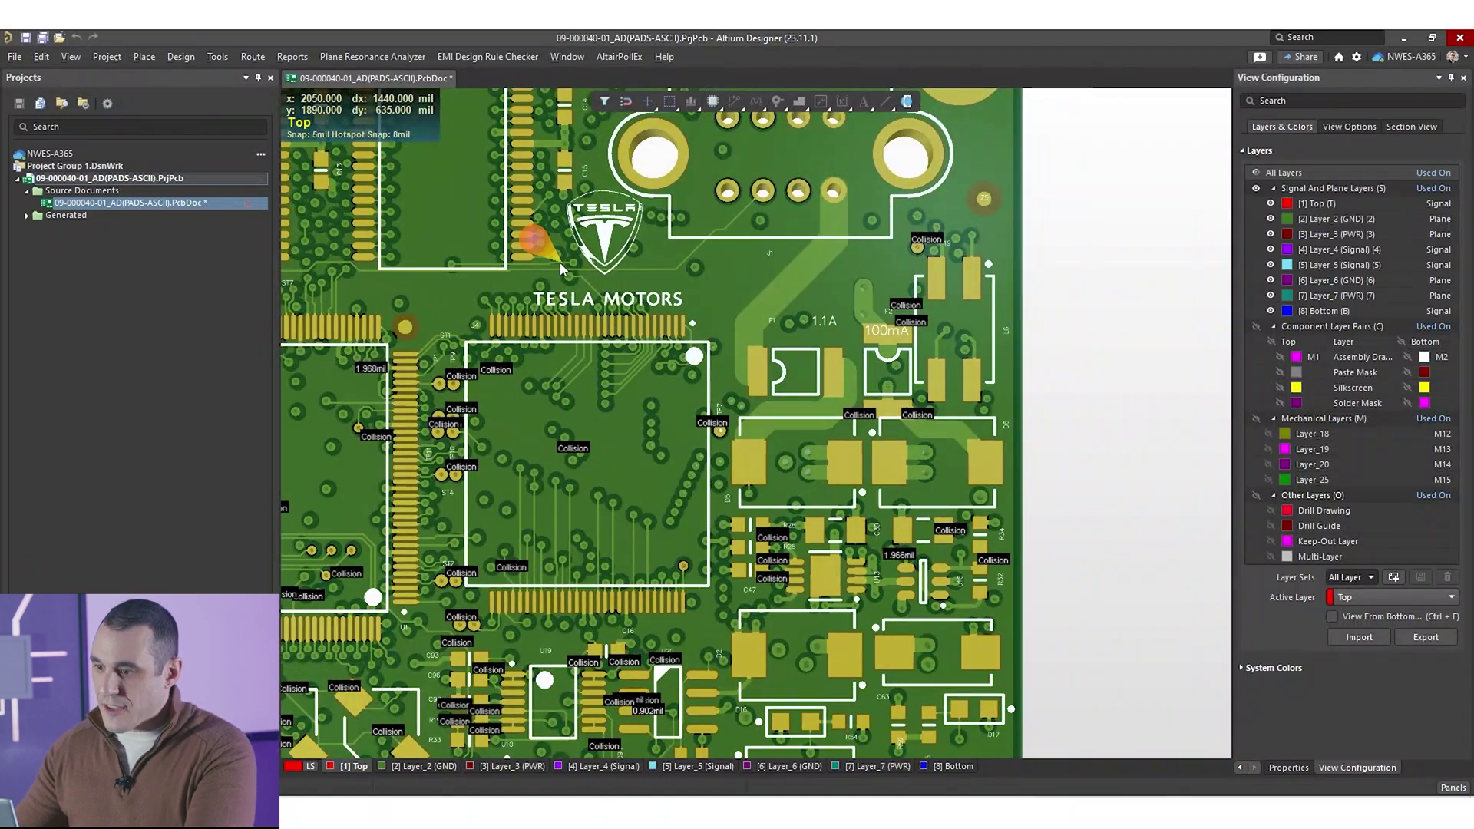
{"action": "scroll", "coordinate": [572, 276], "scroll_direction": "up", "scroll_amount": 3}
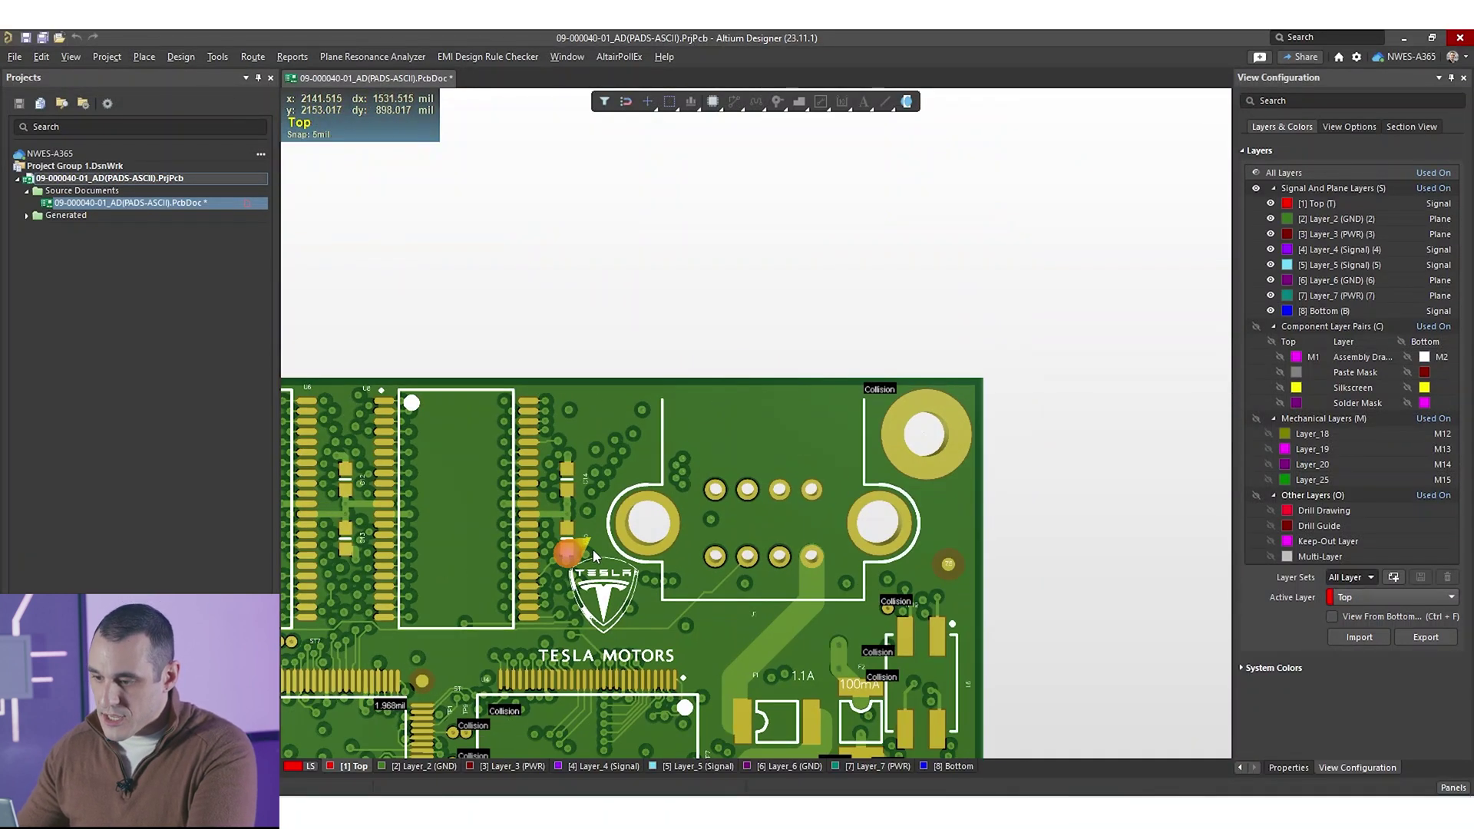
{"action": "scroll", "coordinate": [591, 533], "scroll_direction": "up", "scroll_amount": 3, "text": "ctrl"}
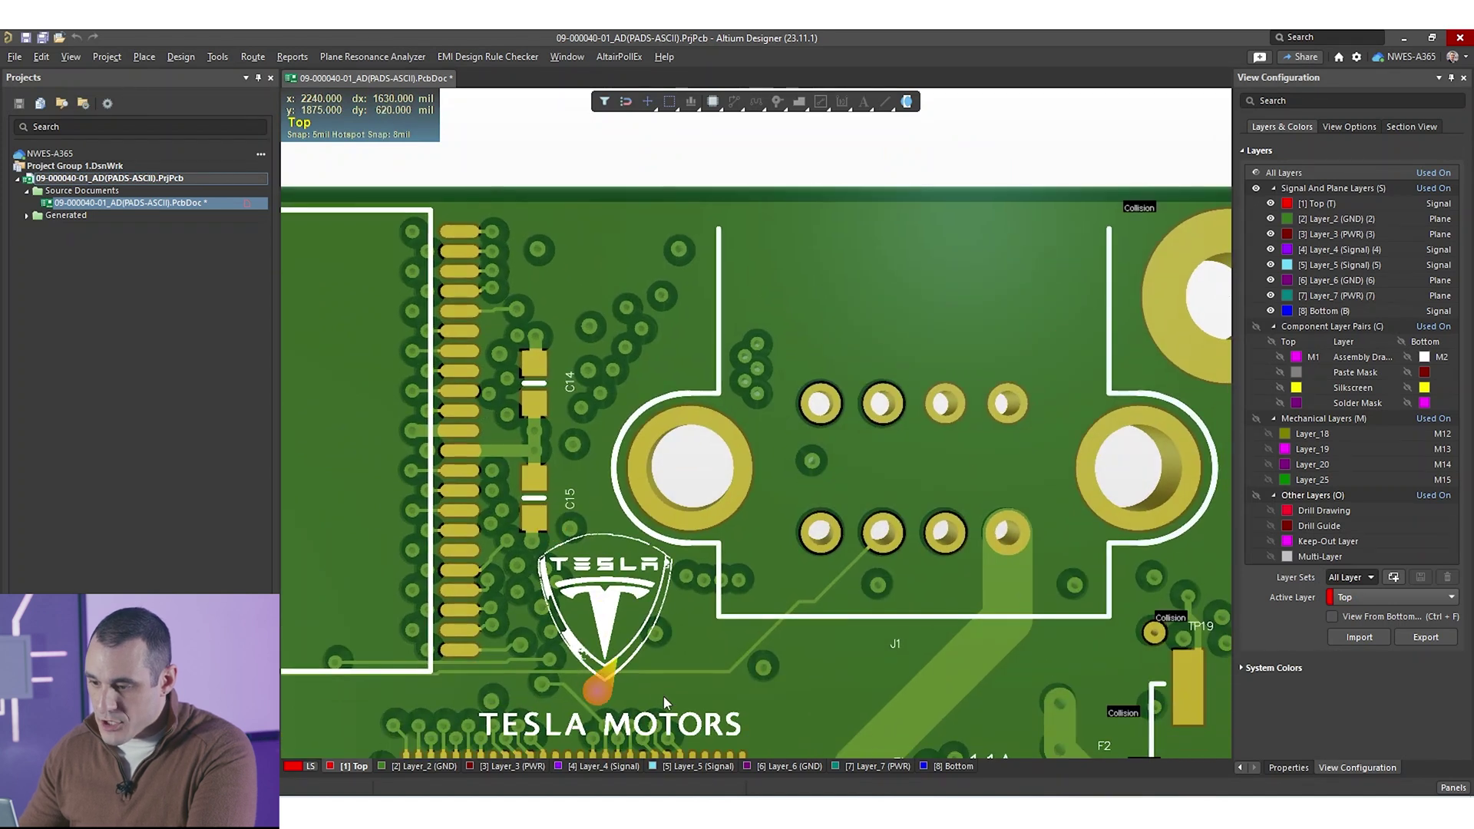
{"action": "scroll", "coordinate": [676, 660], "scroll_direction": "up", "scroll_amount": 3, "text": "ctrl"}
{"action": "scroll", "coordinate": [743, 559], "scroll_direction": "down", "scroll_amount": 4}
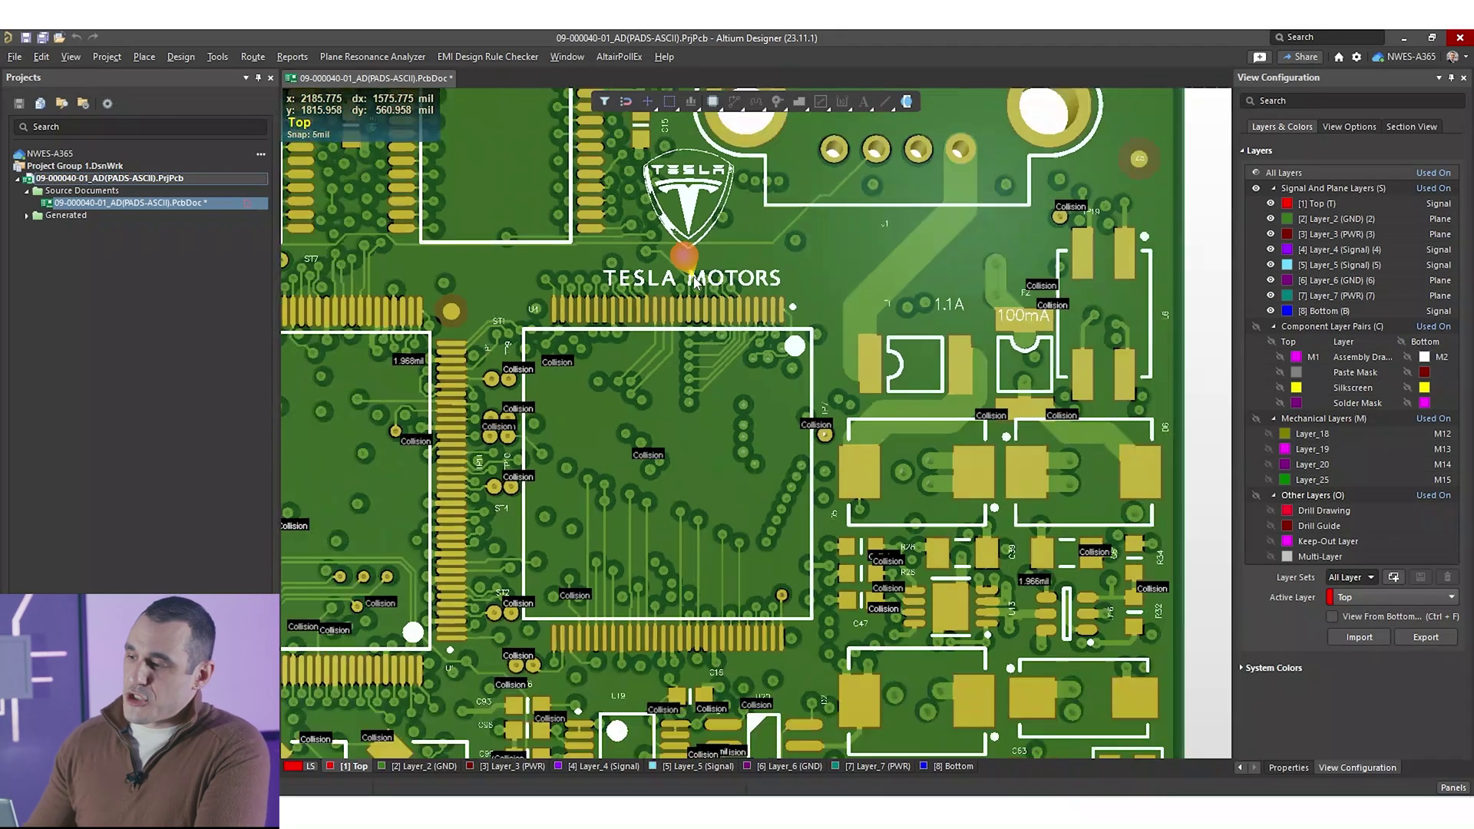
{"action": "scroll", "coordinate": [680, 361], "scroll_direction": "down", "scroll_amount": 4, "text": "ctrl"}
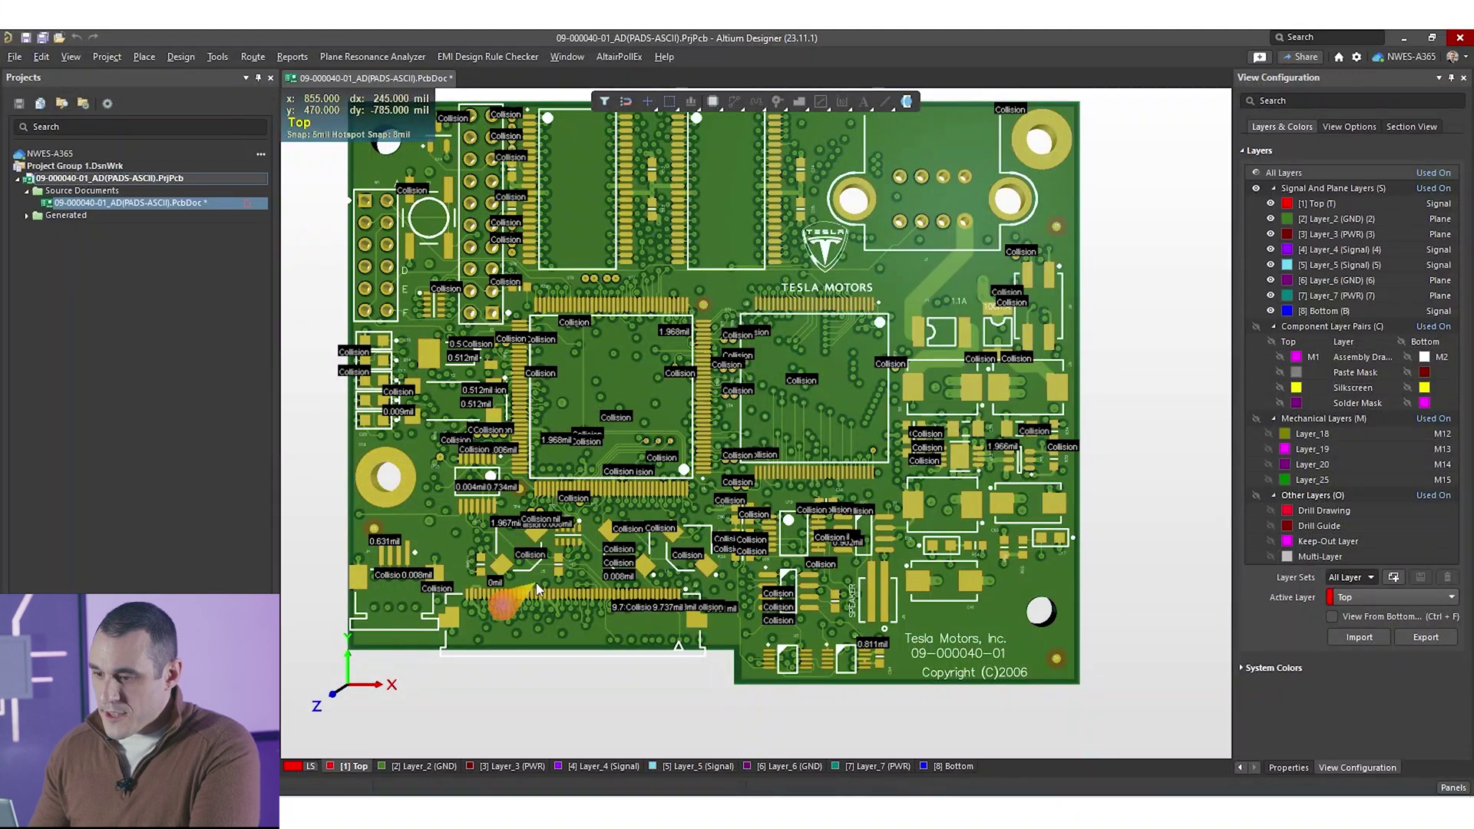
{"action": "left_click", "coordinate": [572, 653]}
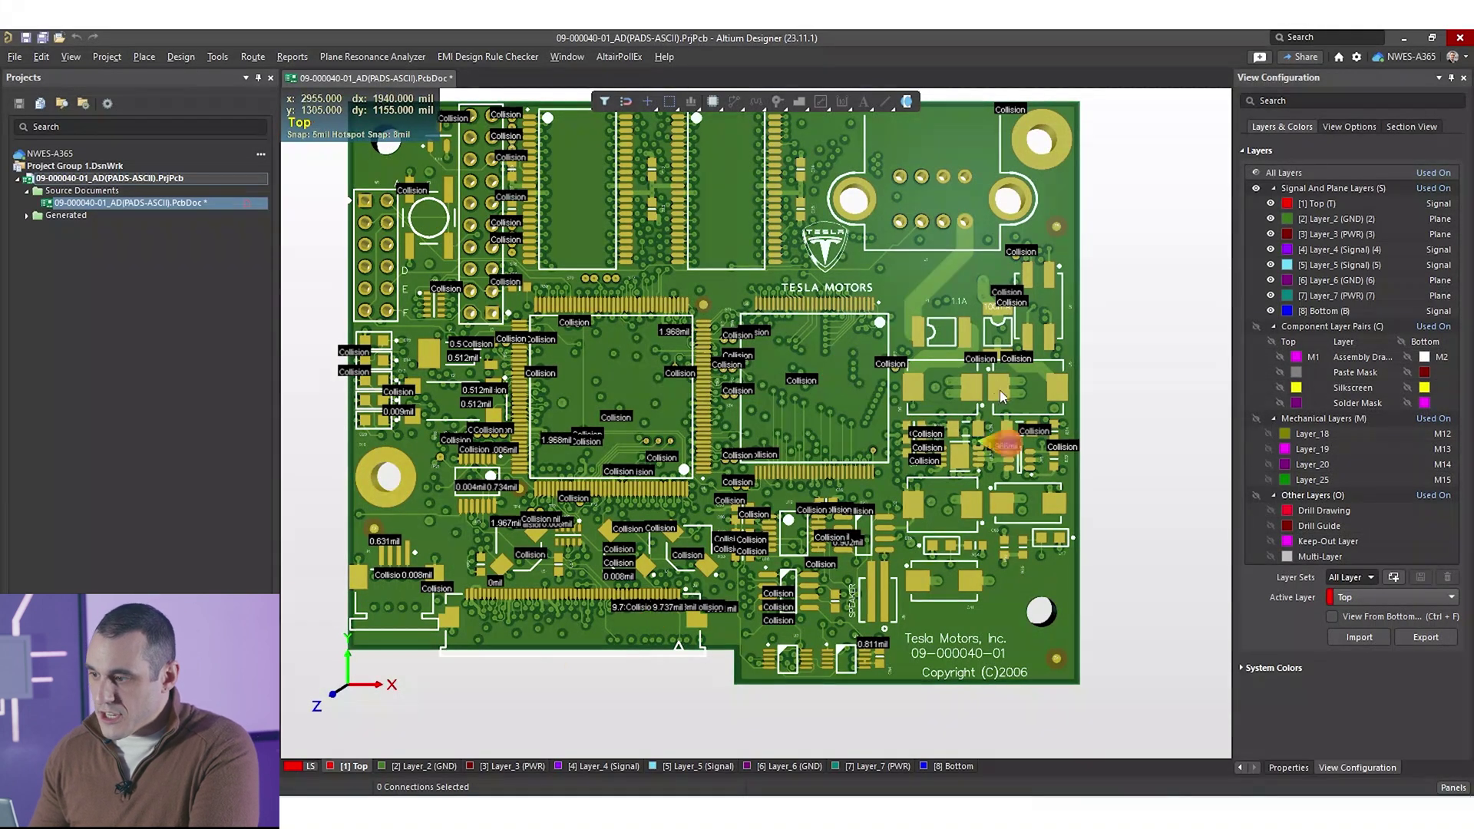
{"action": "right_click_drag", "start_coordinate": [843, 297], "coordinate": [856, 364]}
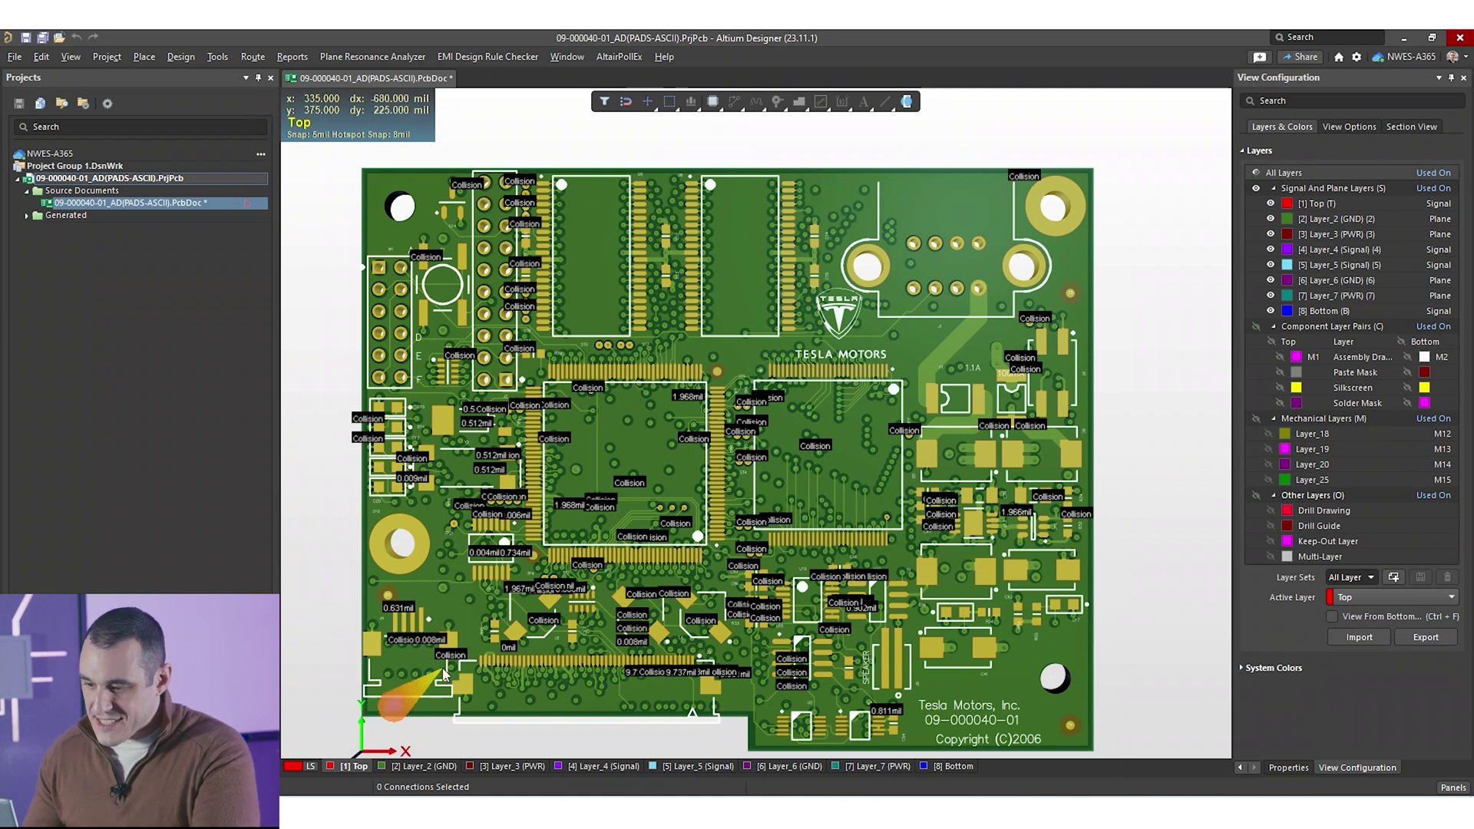
- Zoom and pan to the mounting hole and central chips to inspect the violation areas
{"action": "scroll", "coordinate": [352, 624], "scroll_direction": "up", "scroll_amount": 2, "text": "ctrl"}
{"action": "scroll", "coordinate": [351, 623], "scroll_direction": "up", "scroll_amount": 2, "text": "ctrl"}
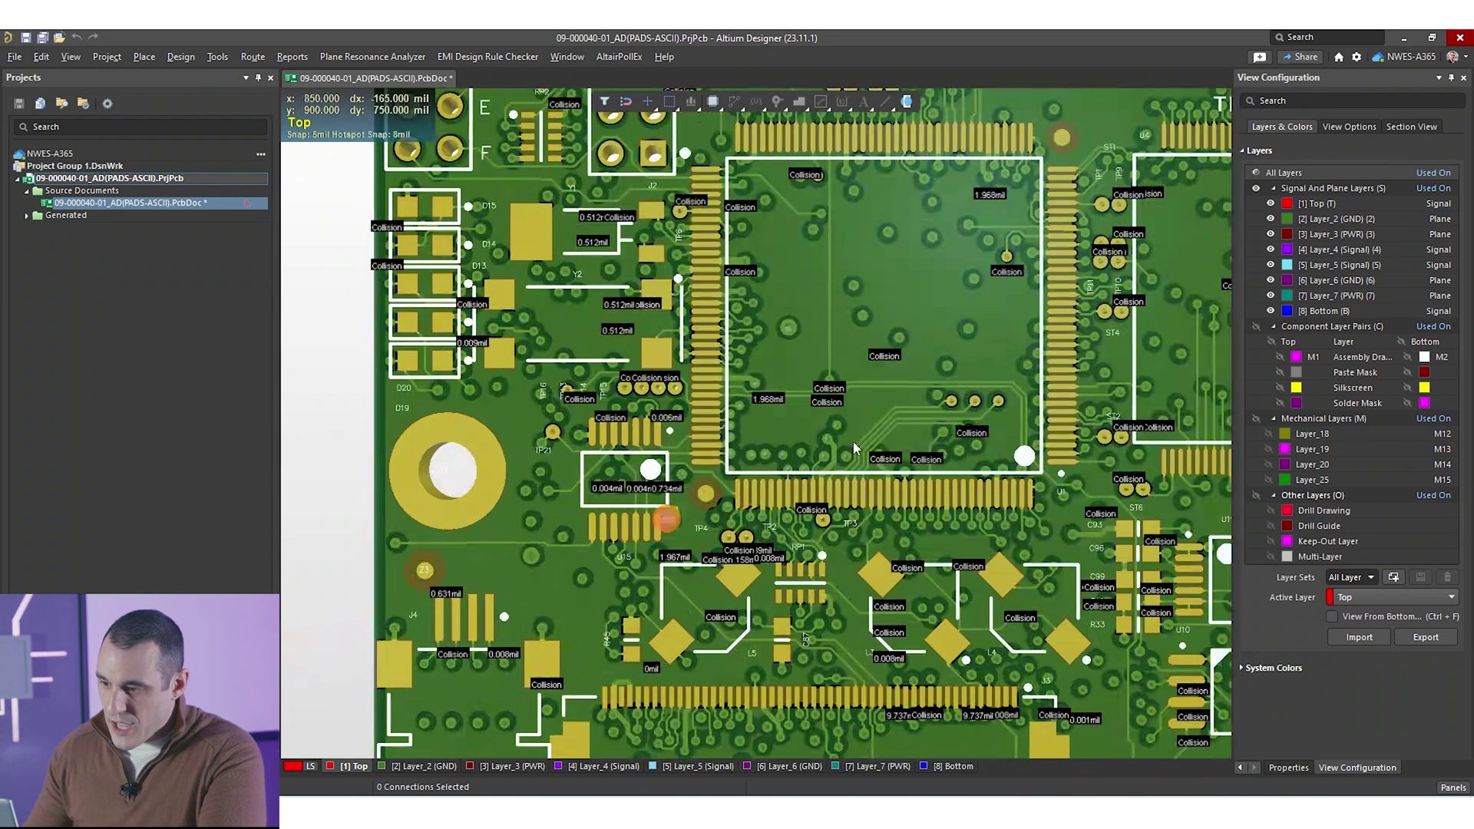
{"action": "right_click_drag", "start_coordinate": [975, 318], "coordinate": [805, 373]}
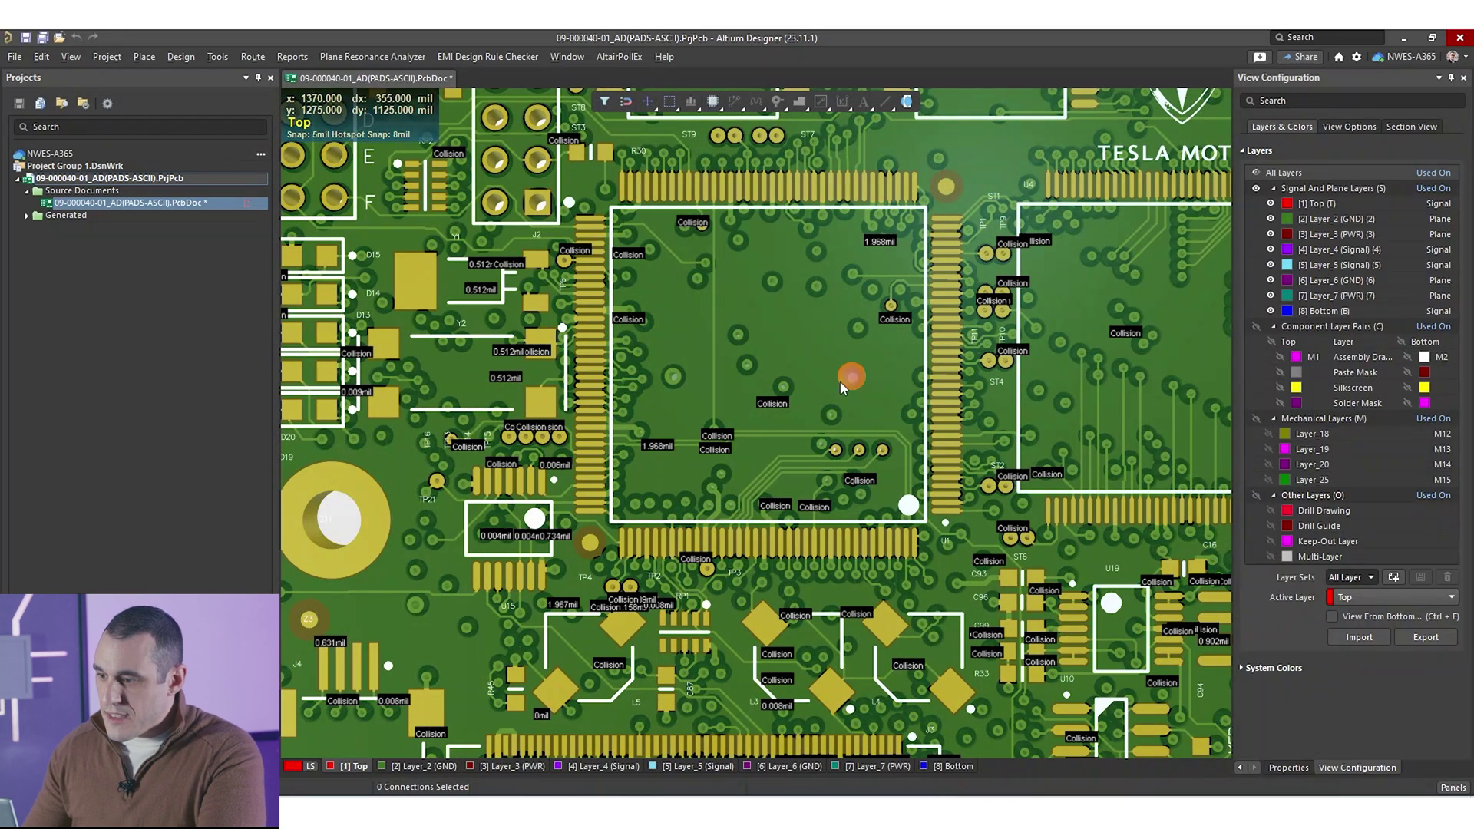
{"action": "scroll", "coordinate": [840, 381], "scroll_direction": "down", "scroll_amount": 2, "text": "ctrl"}
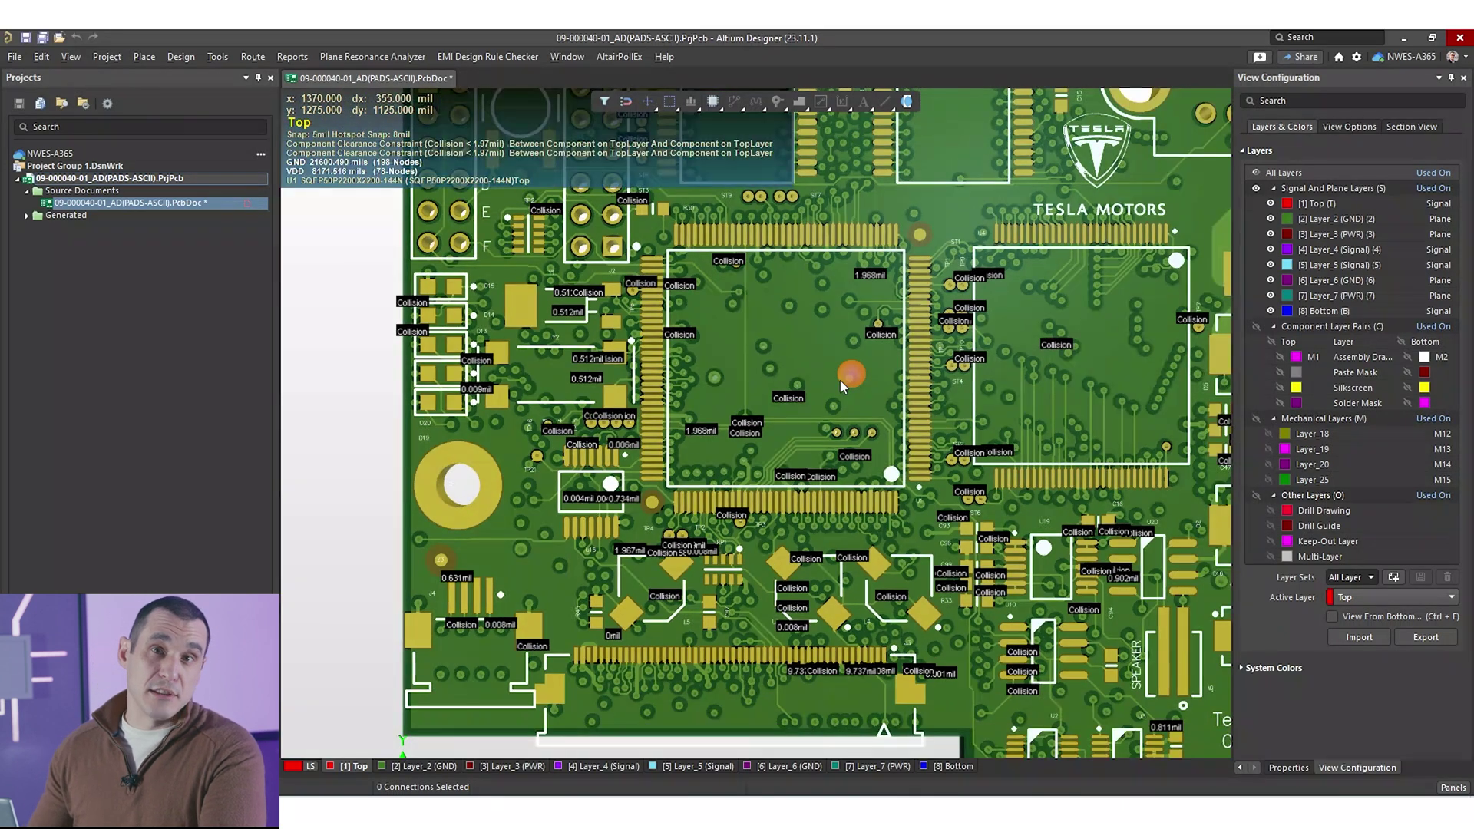
{"action": "scroll", "coordinate": [840, 380], "scroll_direction": "right", "scroll_amount": 2, "text": "shift"}
{"action": "scroll", "coordinate": [843, 389], "scroll_direction": "down", "scroll_amount": 1, "text": "ctrl"}
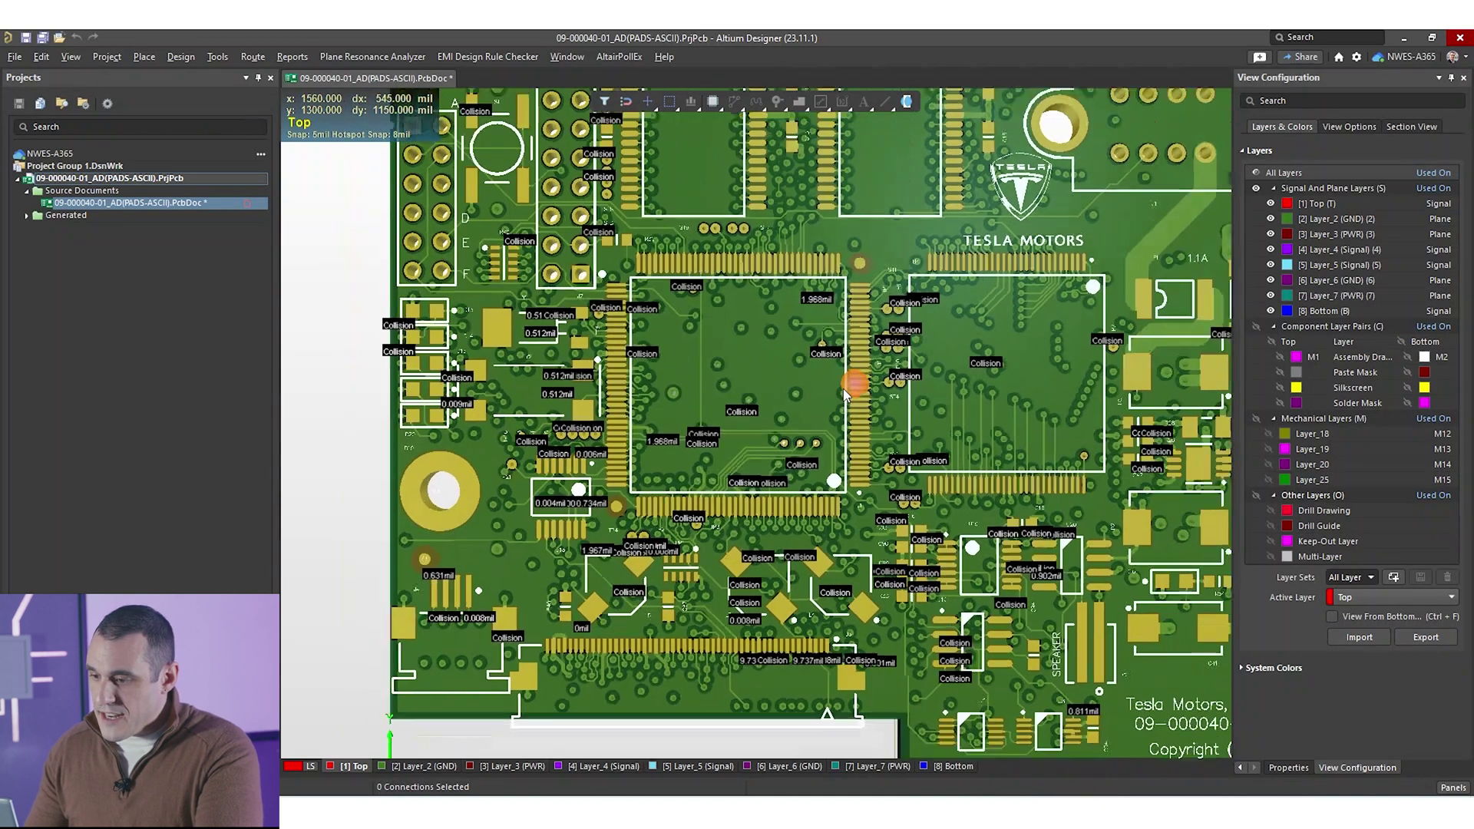
{"action": "scroll", "coordinate": [843, 388], "scroll_direction": "down", "scroll_amount": 3, "text": "ctrl"}
{"action": "right_click_drag", "start_coordinate": [997, 358], "coordinate": [784, 416]}
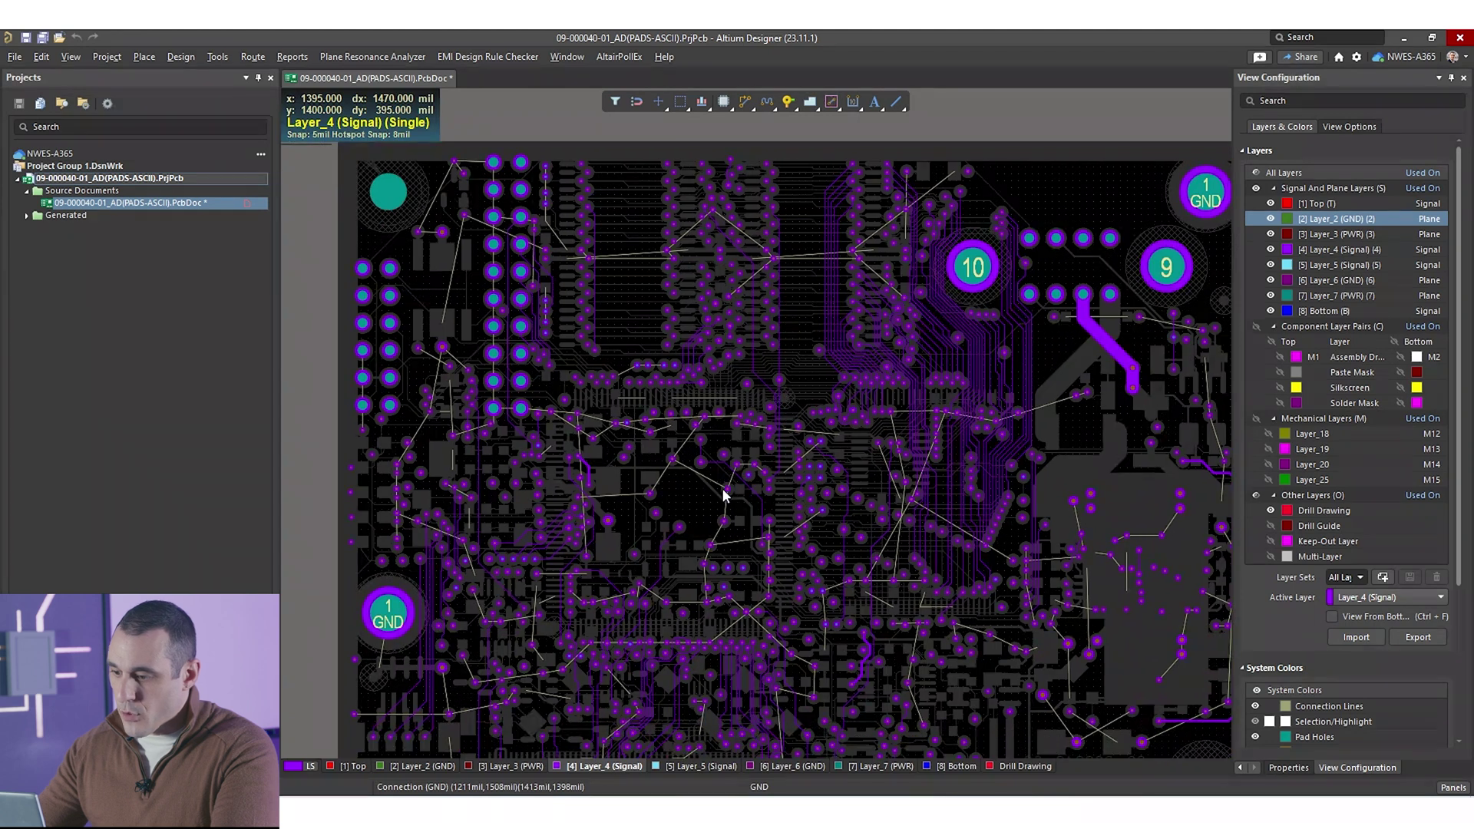
- Step the single-layer view's active layer to Layer_5 (Signal)
{"action": "key", "text": "KP_Multiply"}
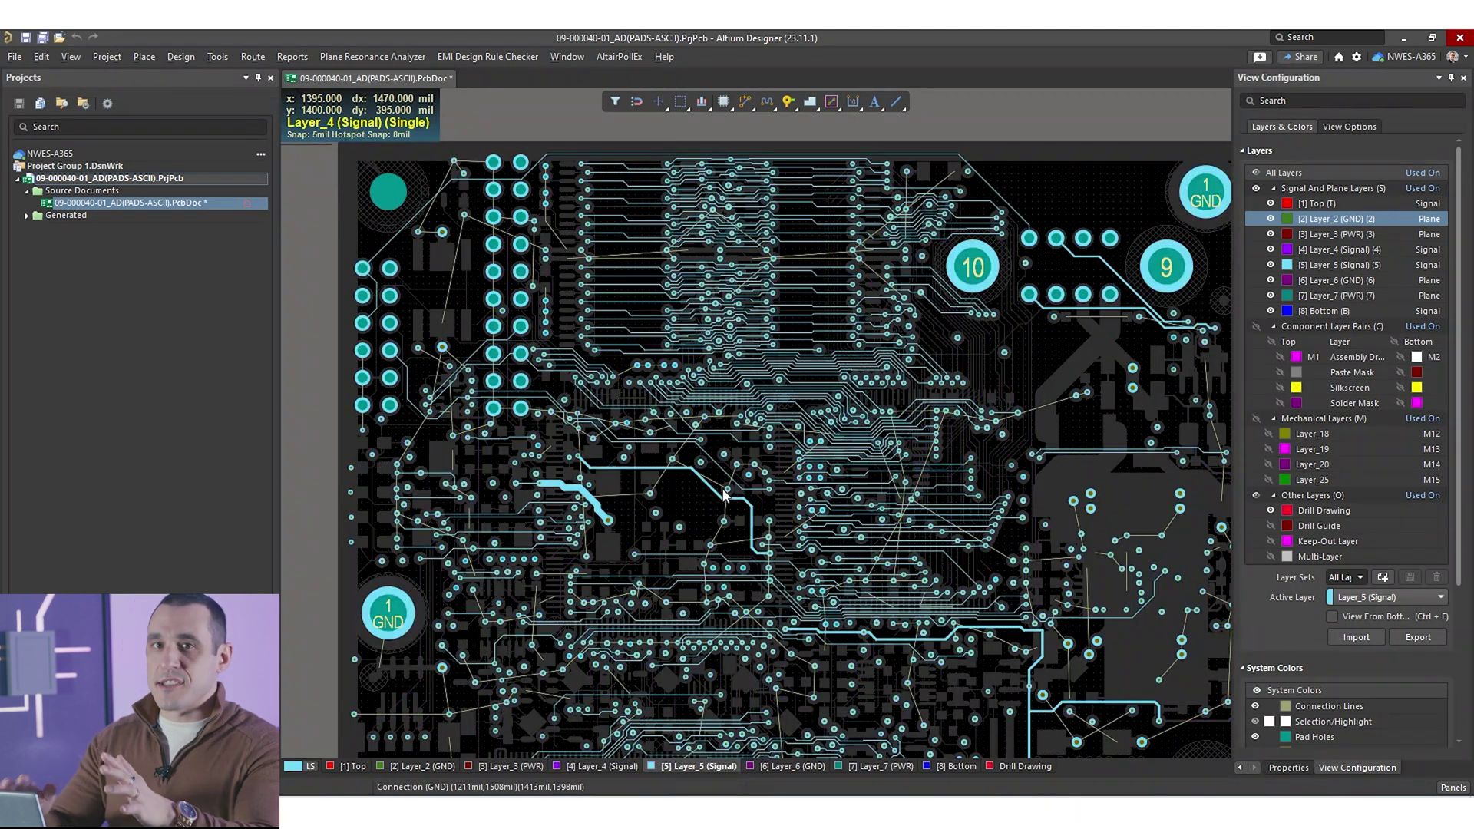